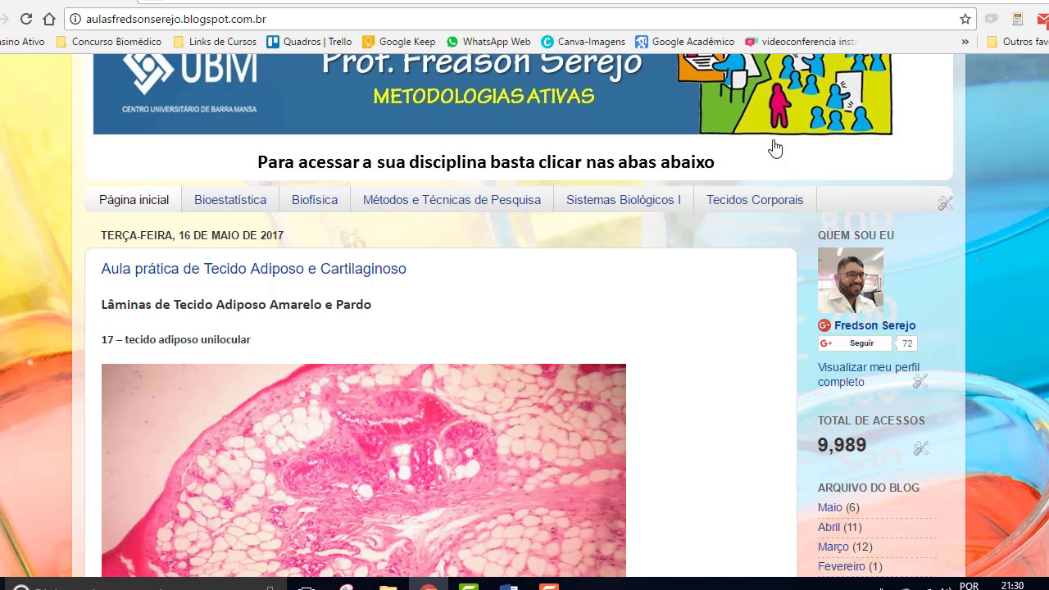
- Open the Bioestatística page of the blog and follow its link to the statistics program installation post
{"action": "left_click", "coordinate": [226, 205]}
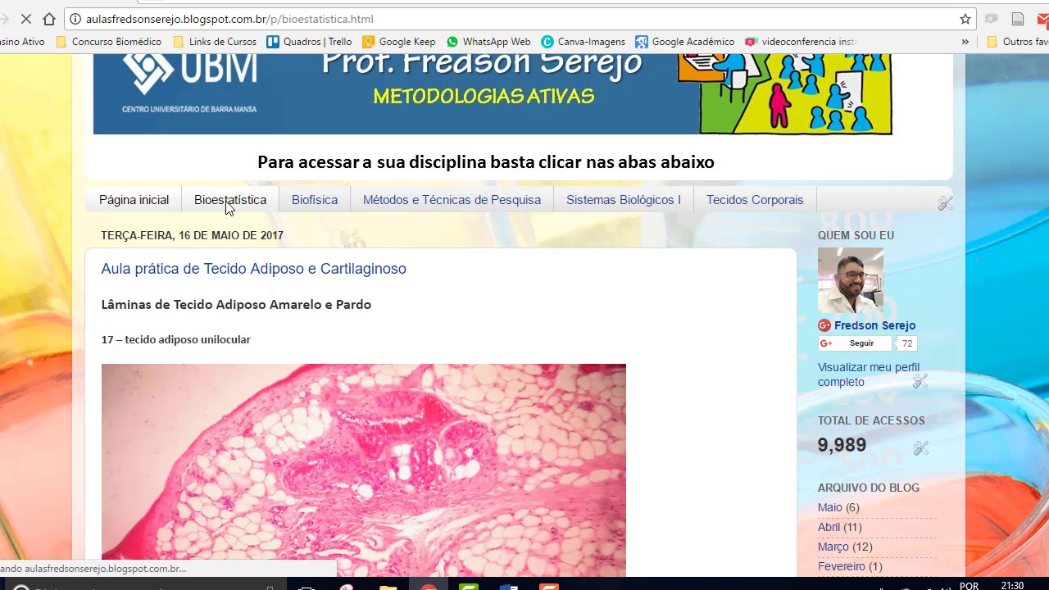
{"action": "scroll", "coordinate": [443, 328], "scroll_direction": "down", "scroll_amount": 6}
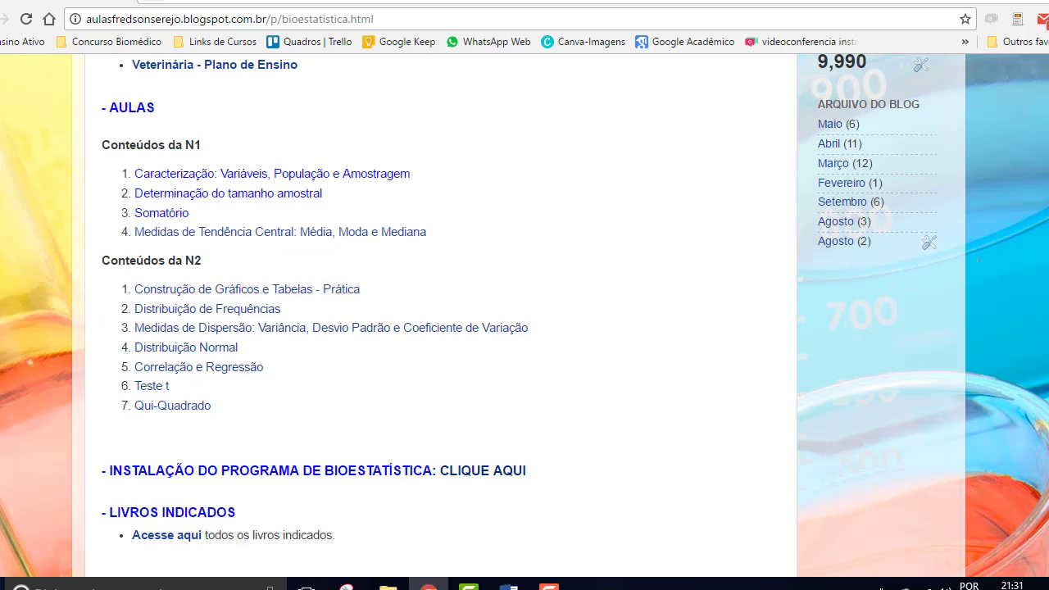
{"action": "scroll", "coordinate": [443, 328], "scroll_direction": "down", "scroll_amount": 3}
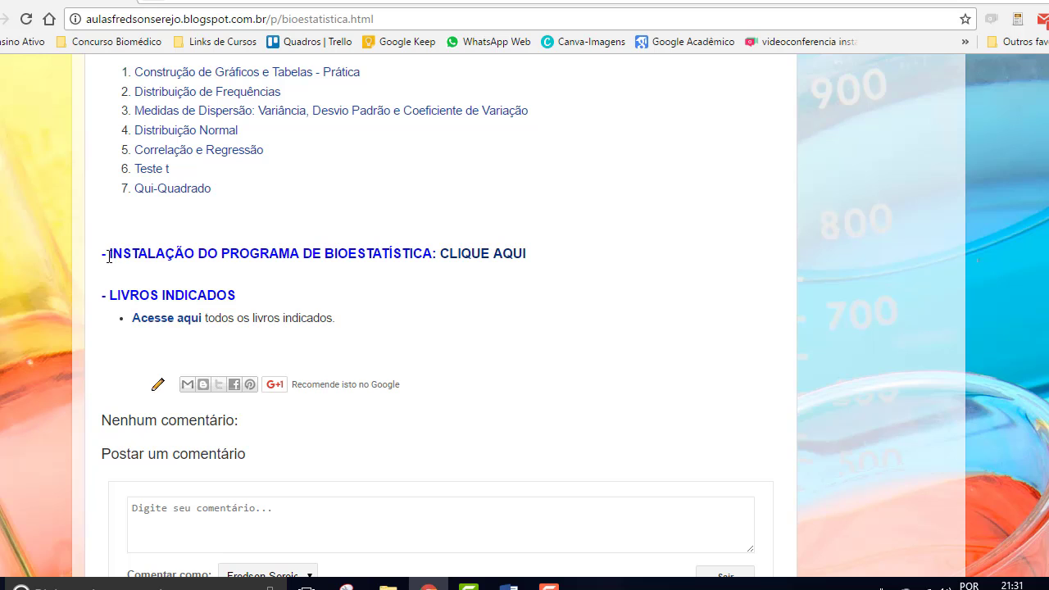
{"action": "left_click", "coordinate": [484, 255]}
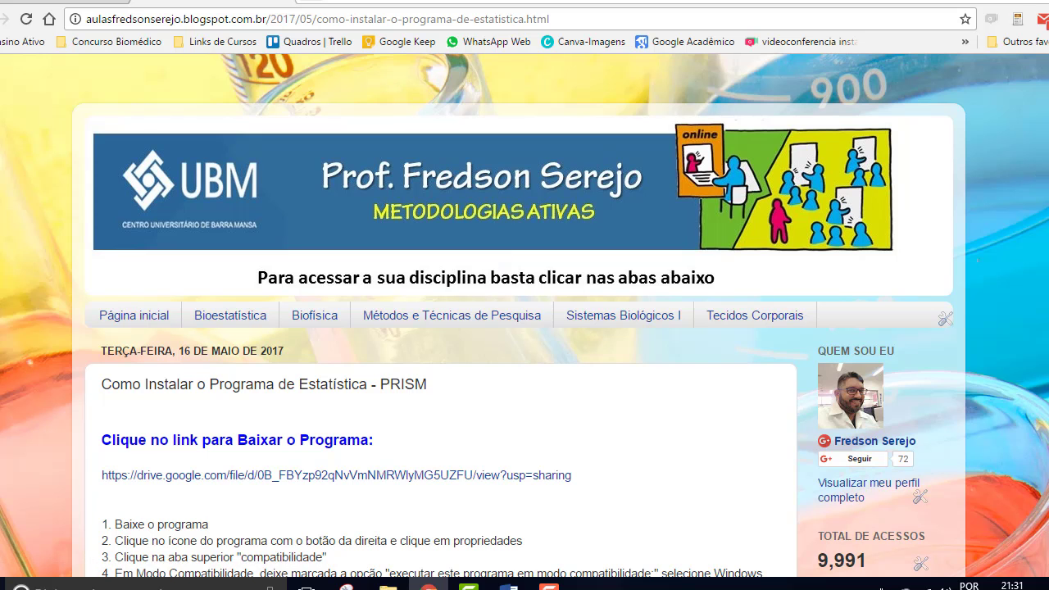
- Review the installation instructions, then download InstallPrism4 from the post's Google Drive link and save it to Área de Trabalho
{"action": "scroll", "coordinate": [421, 154], "scroll_direction": "down", "scroll_amount": 5}
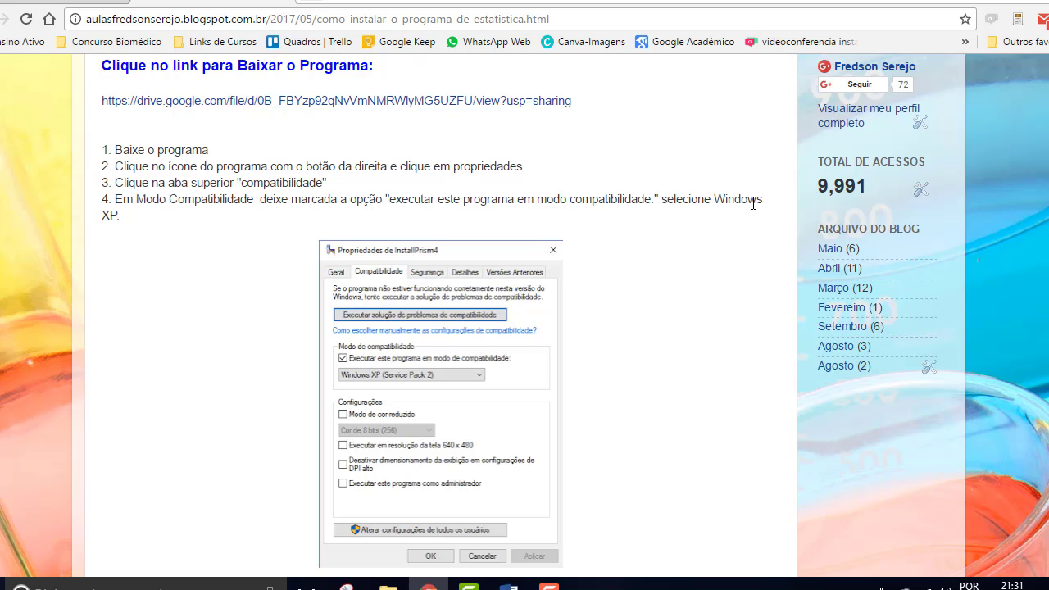
{"action": "scroll", "coordinate": [443, 328], "scroll_direction": "down", "scroll_amount": 2}
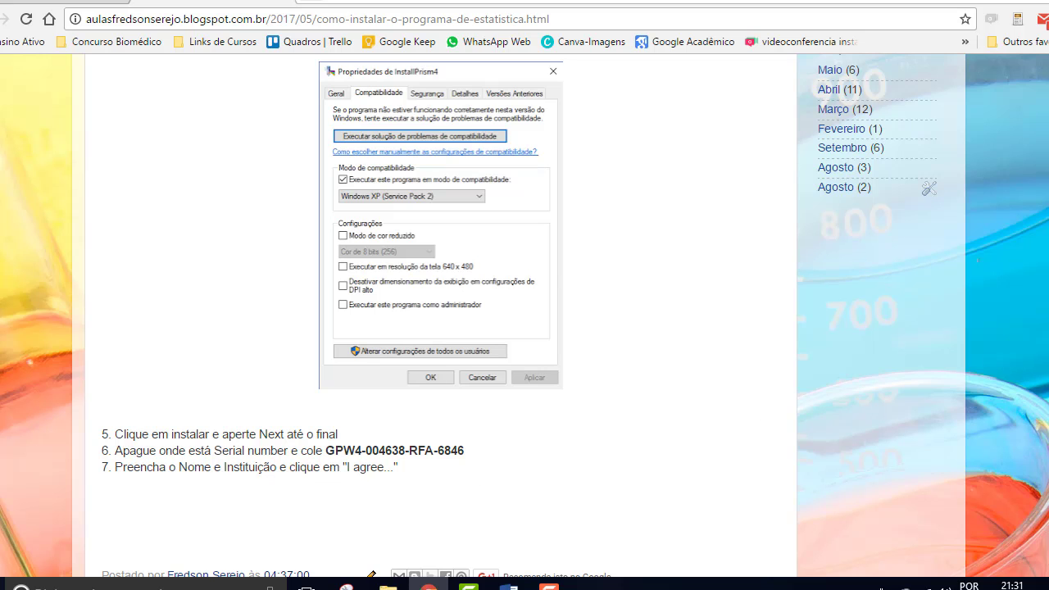
{"action": "scroll", "coordinate": [849, 311], "scroll_direction": "up", "scroll_amount": 6}
{"action": "scroll", "coordinate": [849, 312], "scroll_direction": "down", "scroll_amount": 2}
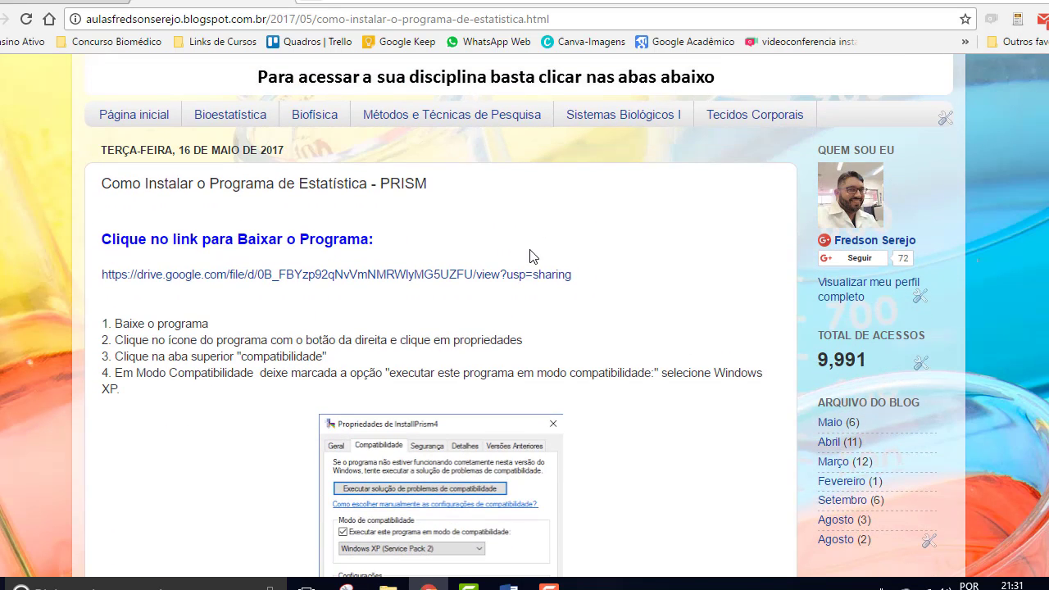
{"action": "left_click", "coordinate": [314, 276]}
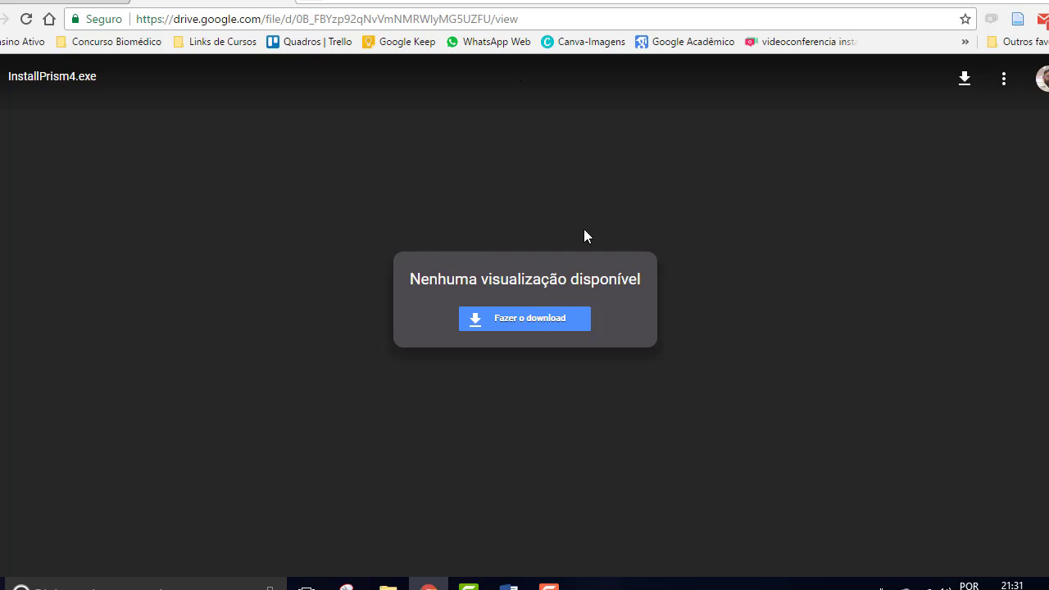
{"action": "left_click", "coordinate": [536, 321]}
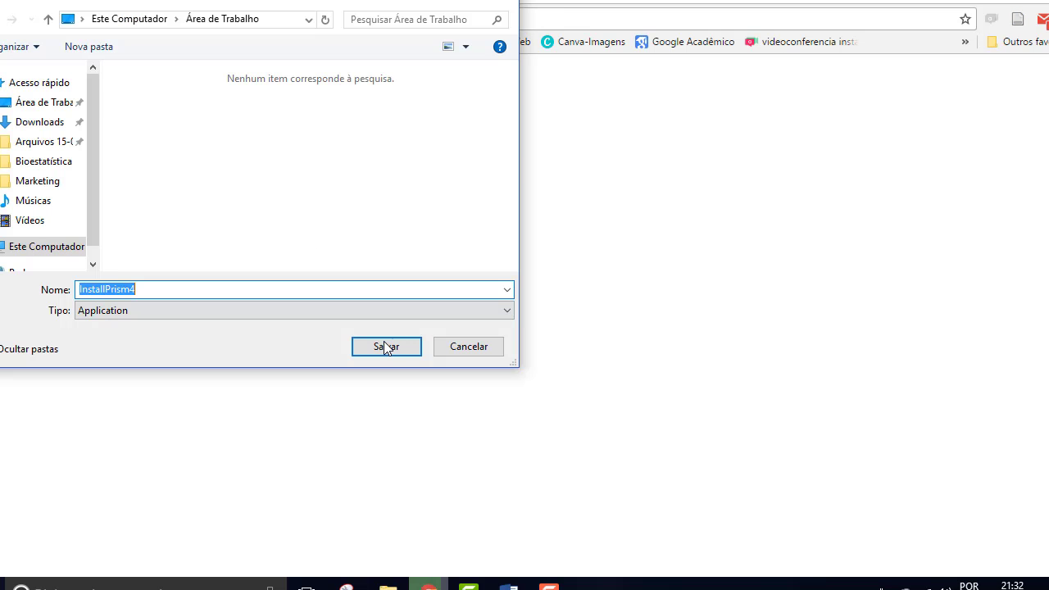
{"action": "left_click", "coordinate": [386, 347]}
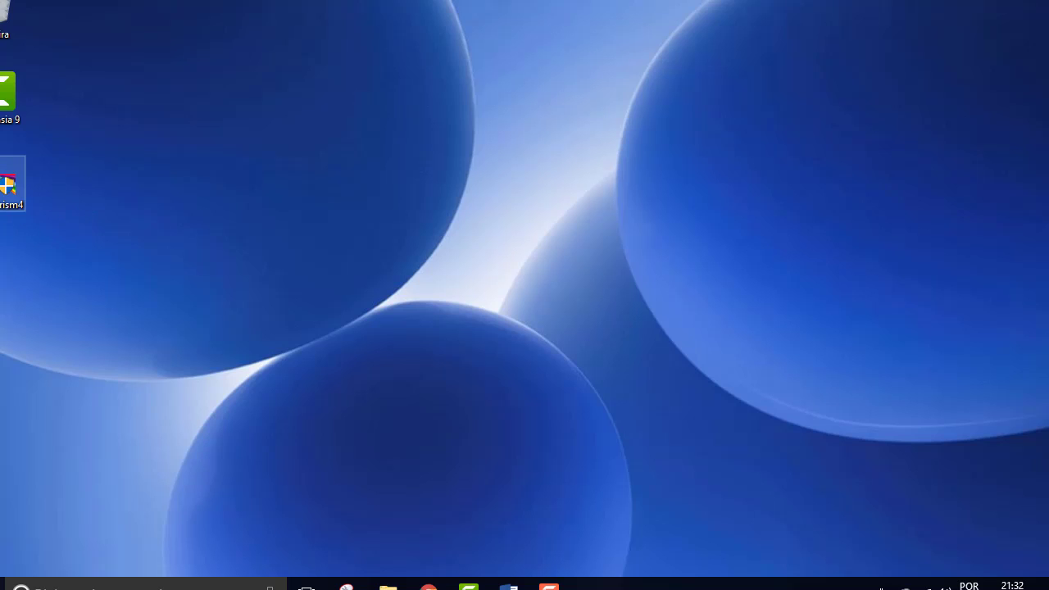
- Set the InstallPrism4 file's properties to run in compatibility mode for Windows XP (Service Pack 2)
{"action": "right_click", "coordinate": [10, 175]}
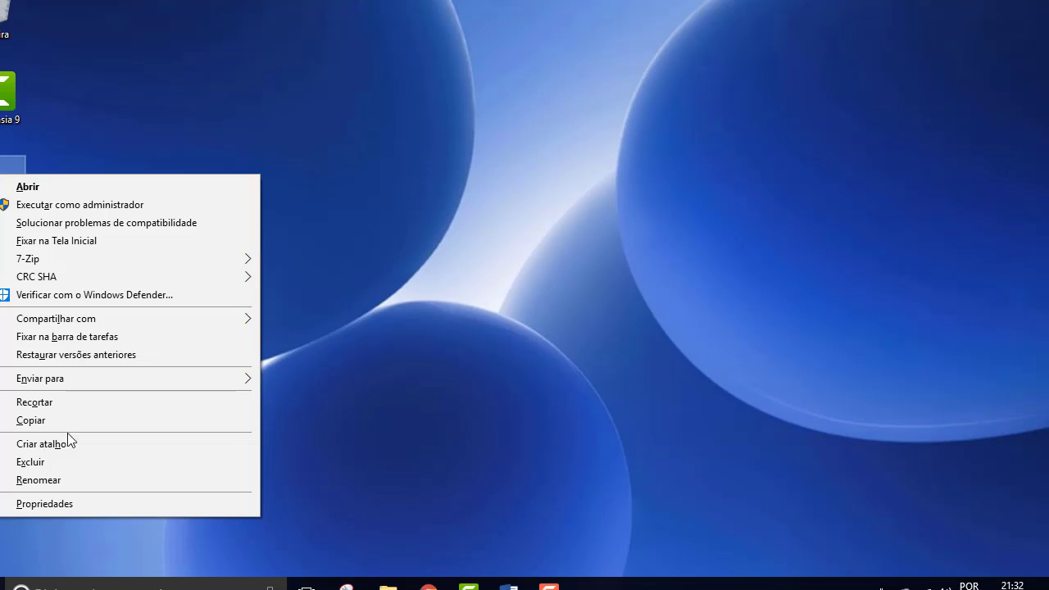
{"action": "left_click", "coordinate": [55, 504]}
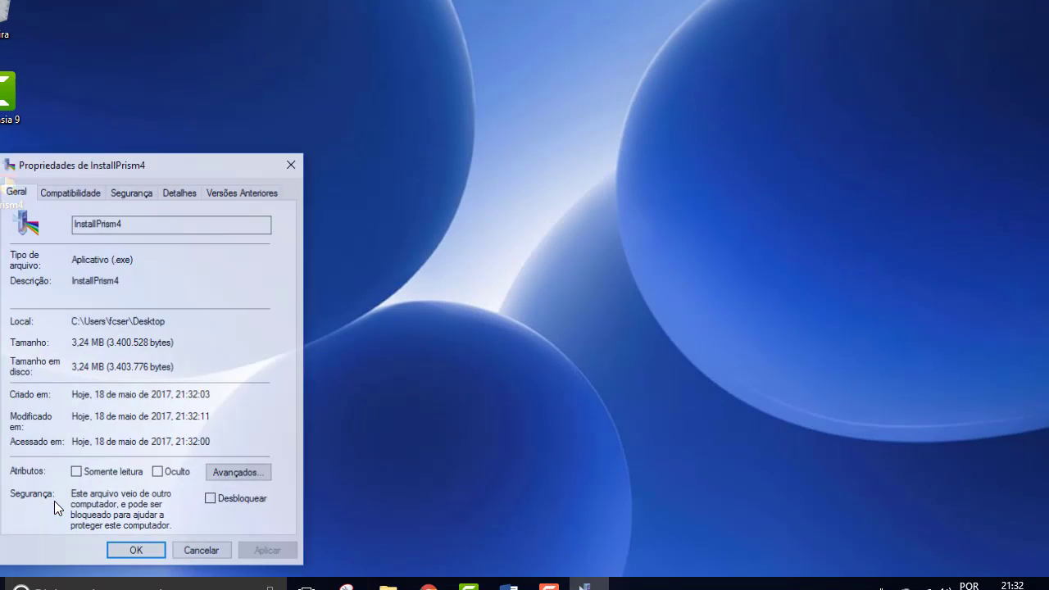
{"action": "left_click", "coordinate": [75, 190]}
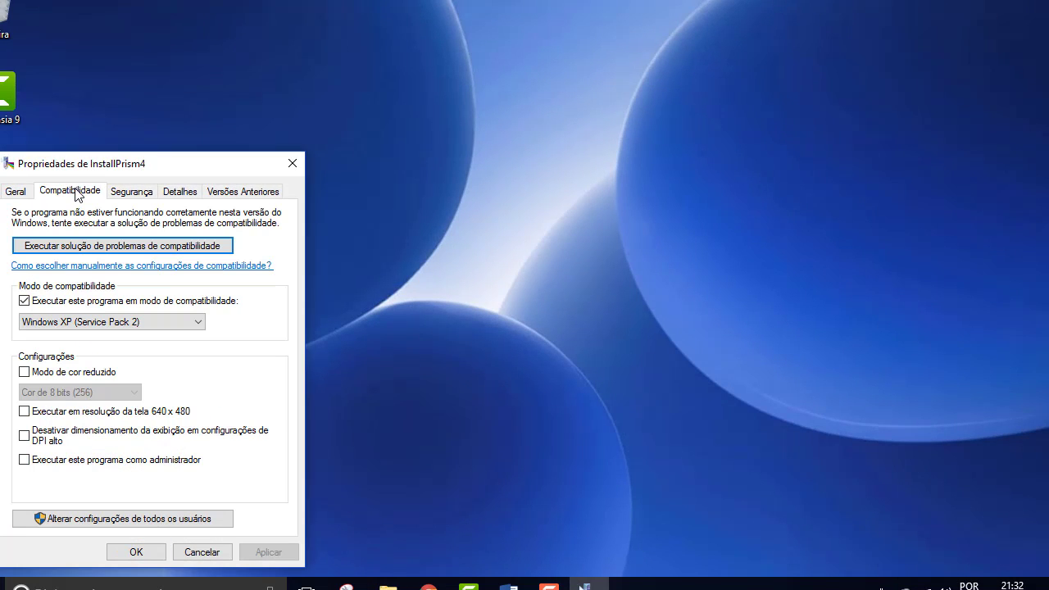
{"action": "left_click", "coordinate": [26, 301]}
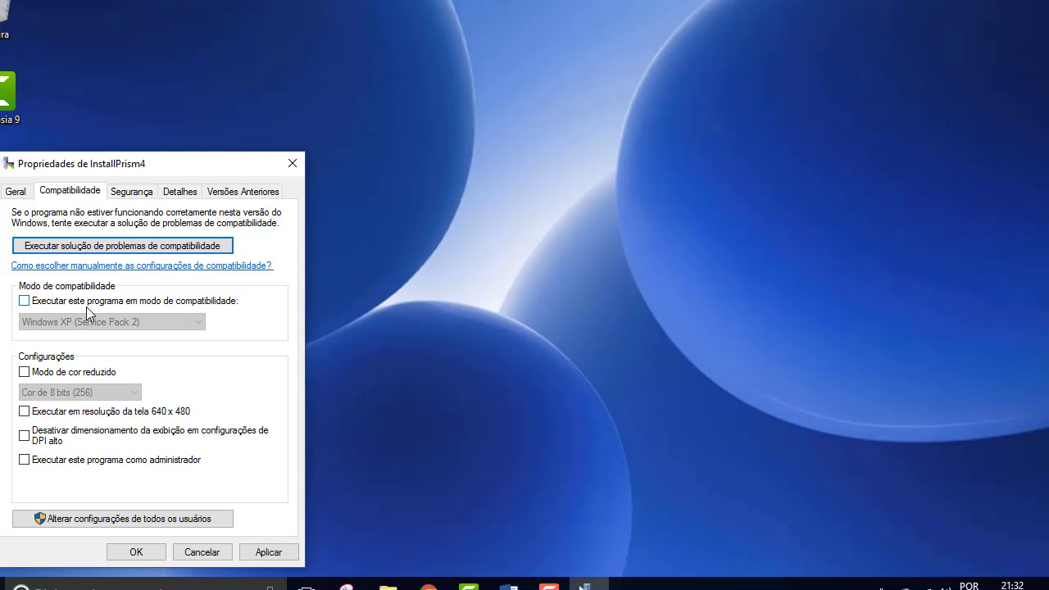
{"action": "left_click", "coordinate": [25, 302]}
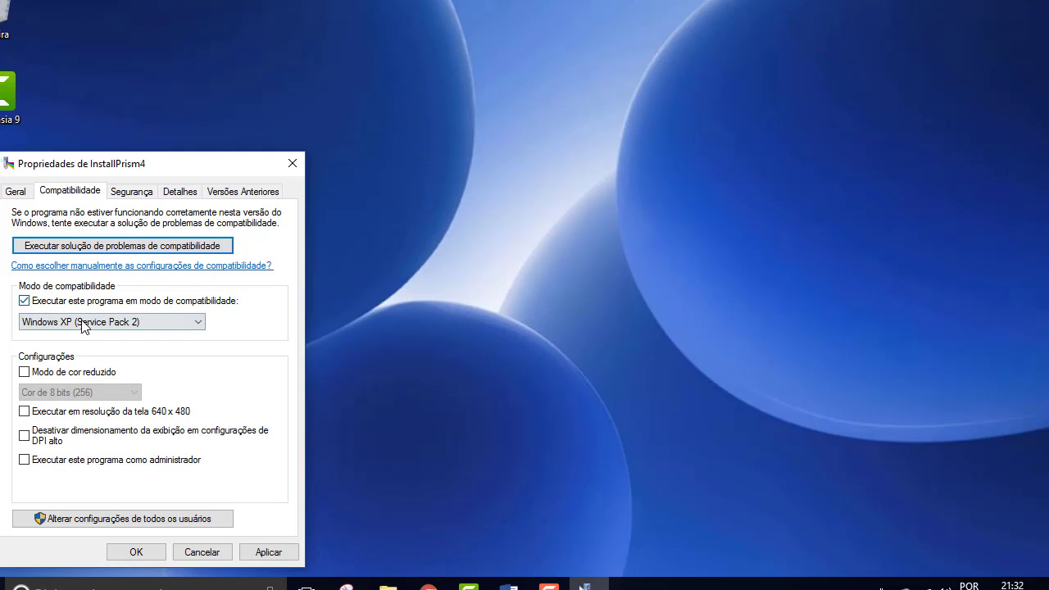
{"action": "left_click", "coordinate": [83, 323]}
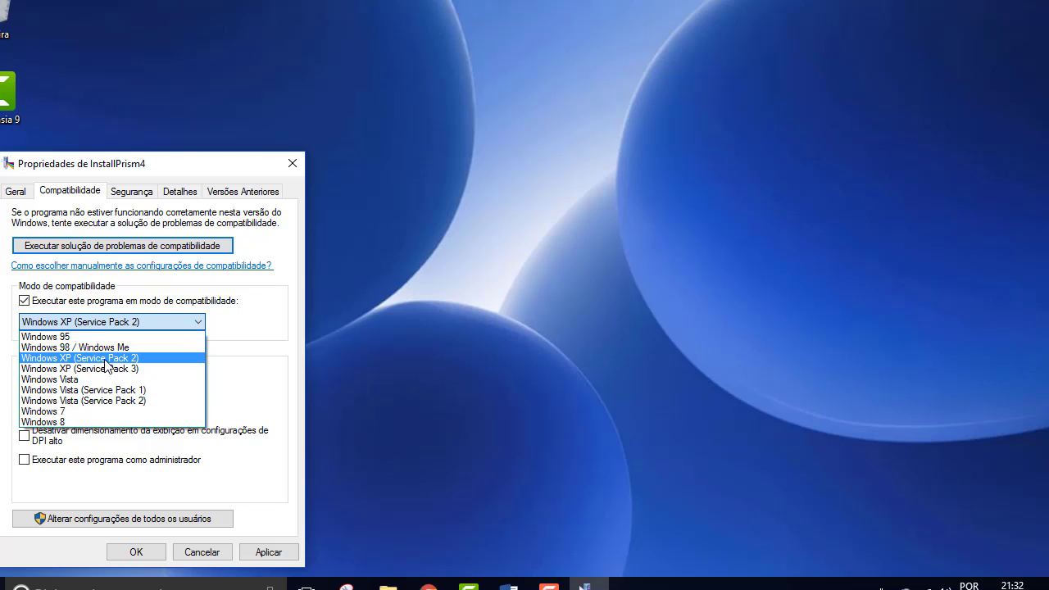
{"action": "left_click", "coordinate": [105, 359]}
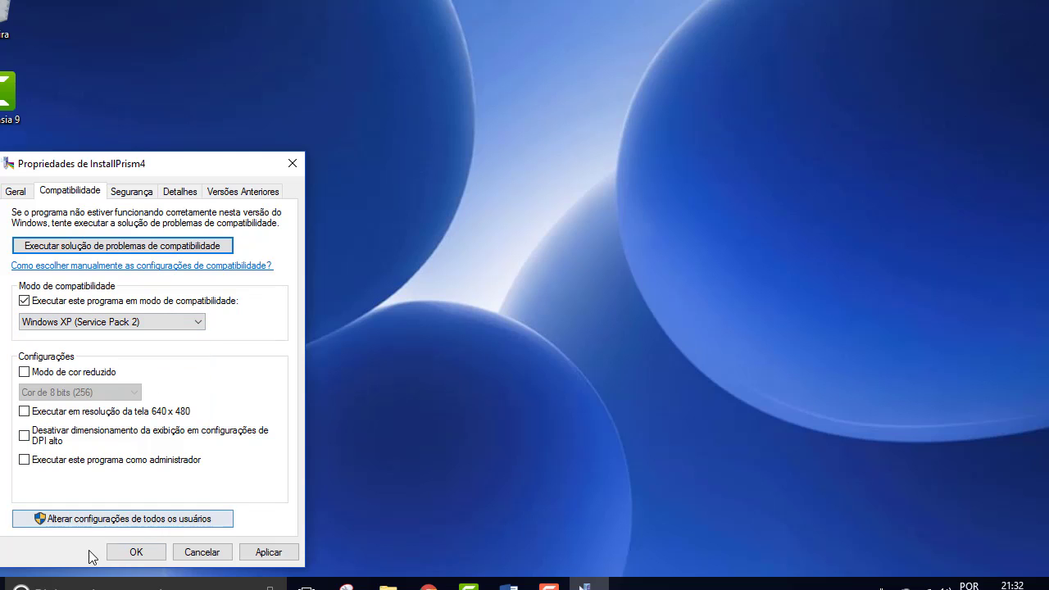
{"action": "left_click", "coordinate": [137, 553]}
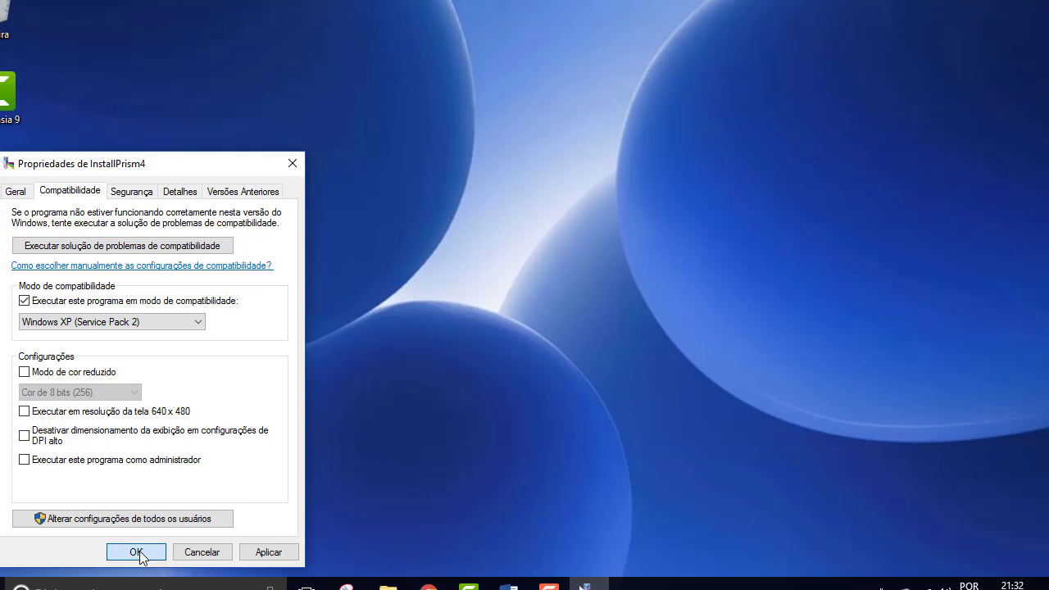
- Run InstallPrism4 as administrator and install GraphPad Prism 4 in the default folder C:\Program Files (x86)\GraphPad\Prism 4
{"action": "right_click", "coordinate": [7, 179]}
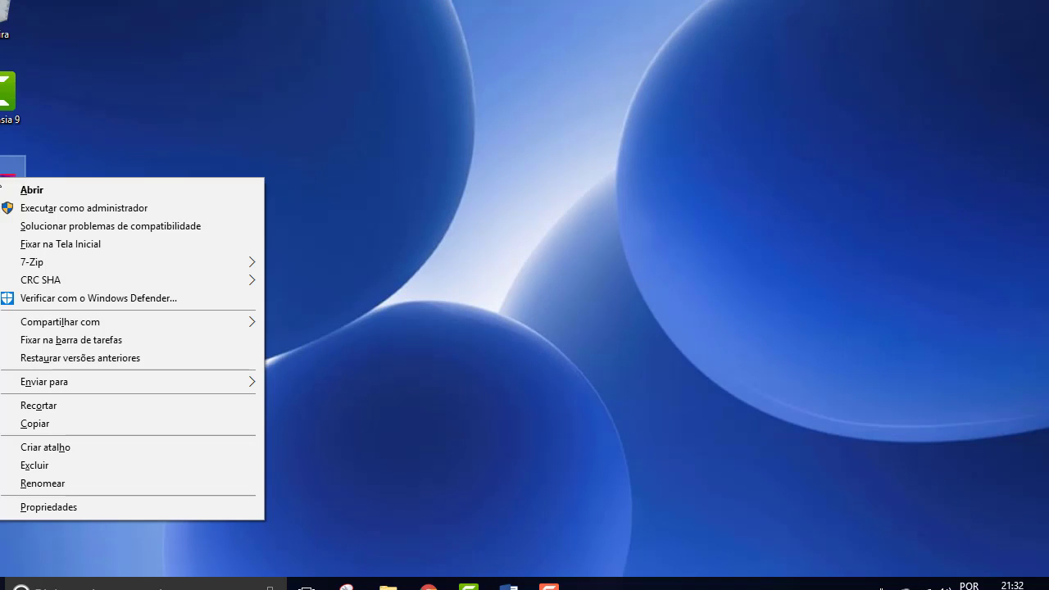
{"action": "left_click", "coordinate": [61, 210]}
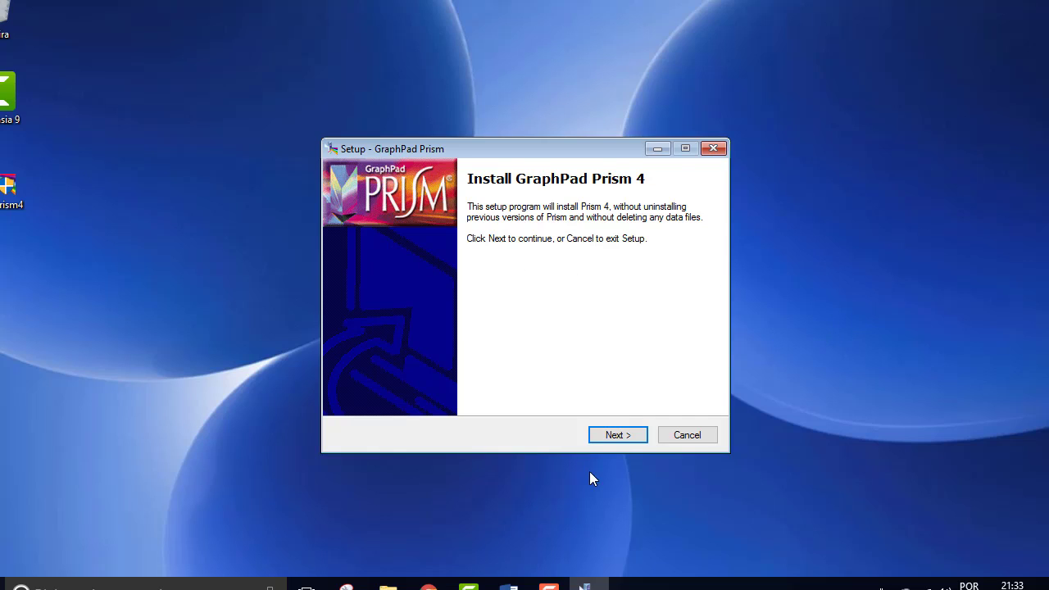
{"action": "left_click", "coordinate": [623, 436]}
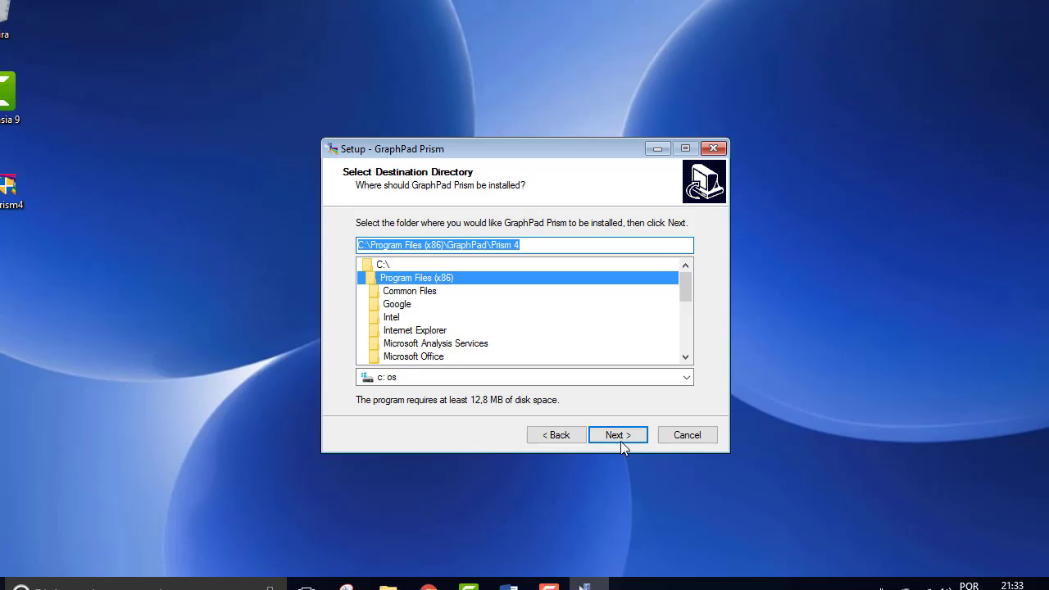
{"action": "left_click", "coordinate": [623, 436]}
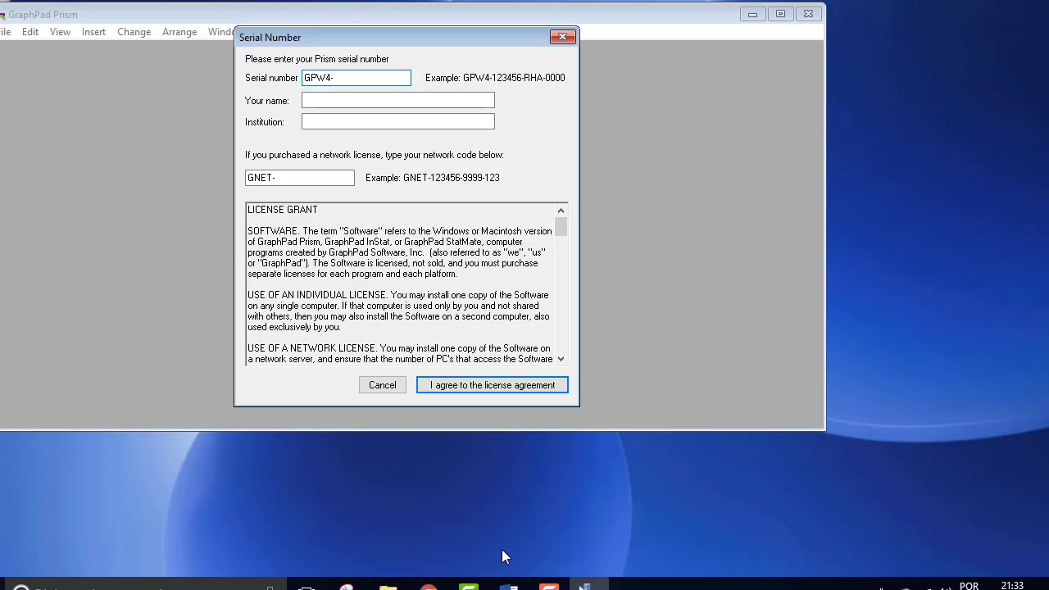
- Copy the serial number from the blog post in Chrome and paste it over the prefilled serial number in GraphPad Prism
{"action": "left_click", "coordinate": [428, 588]}
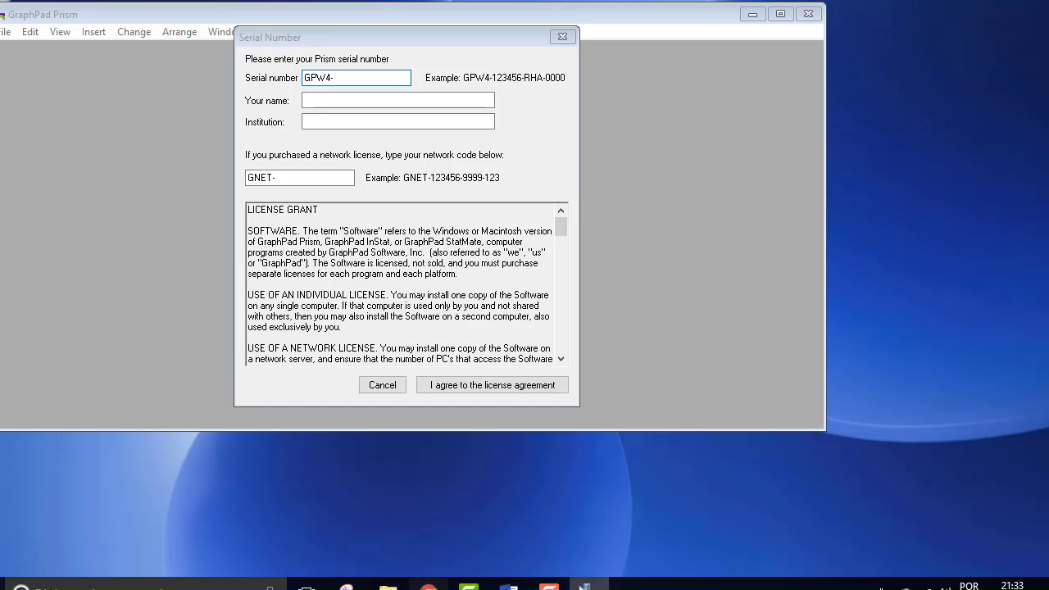
{"action": "scroll", "coordinate": [958, 309], "scroll_direction": "down", "scroll_amount": 8}
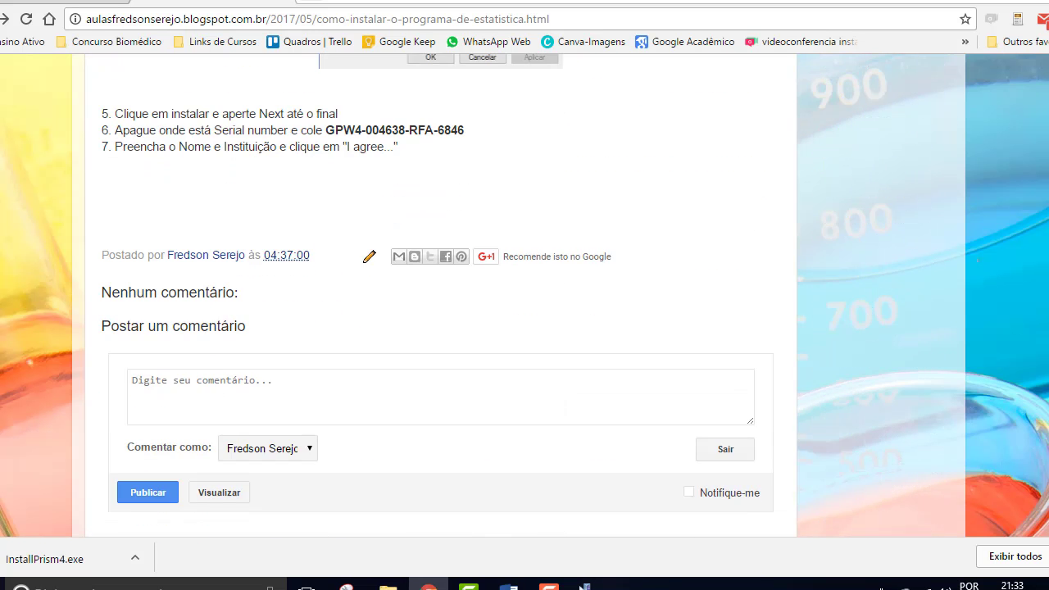
{"action": "left_click_drag", "start_coordinate": [327, 132], "coordinate": [470, 133]}
{"action": "key", "text": "ctrl+c"}
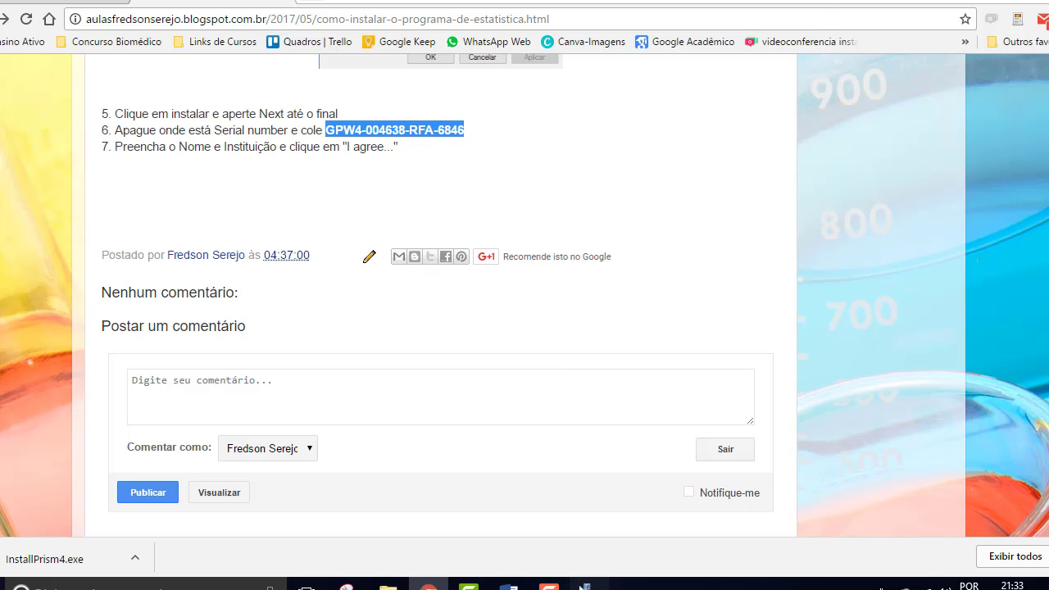
{"action": "left_click", "coordinate": [585, 588]}
{"action": "left_click_drag", "start_coordinate": [347, 81], "coordinate": [224, 76]}
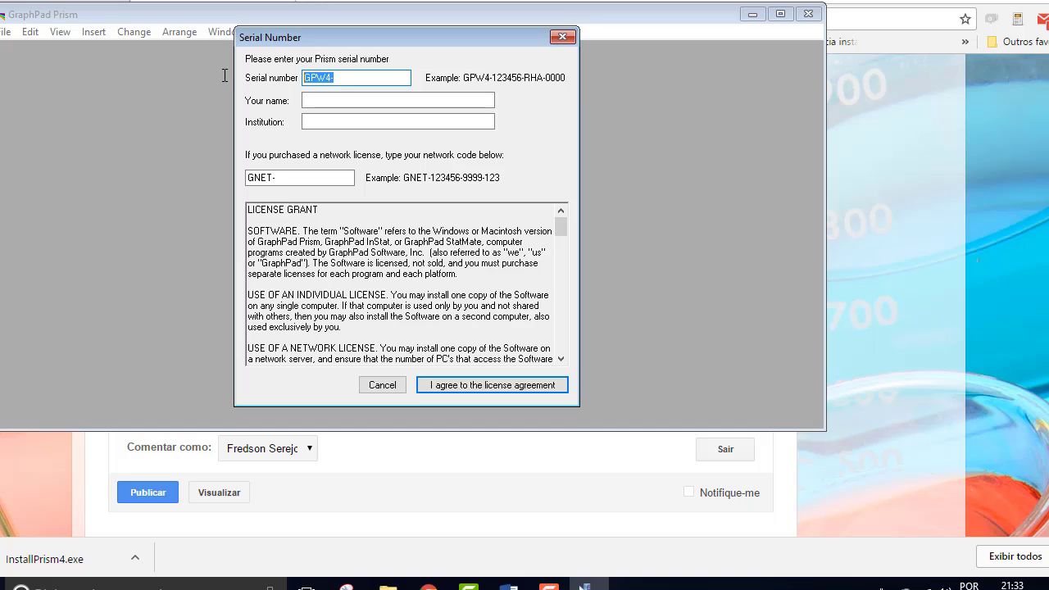
{"action": "key", "text": "BackSpace"}
{"action": "key", "text": "ctrl+v"}
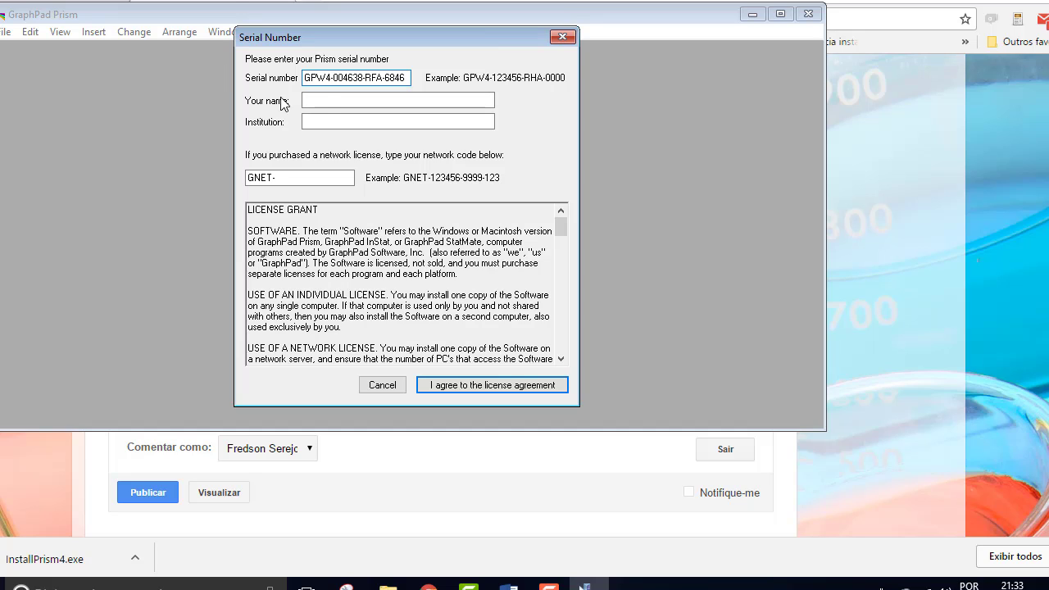
- Fill in the registrant's name and institution and agree to the license agreement
{"action": "left_click", "coordinate": [334, 101]}
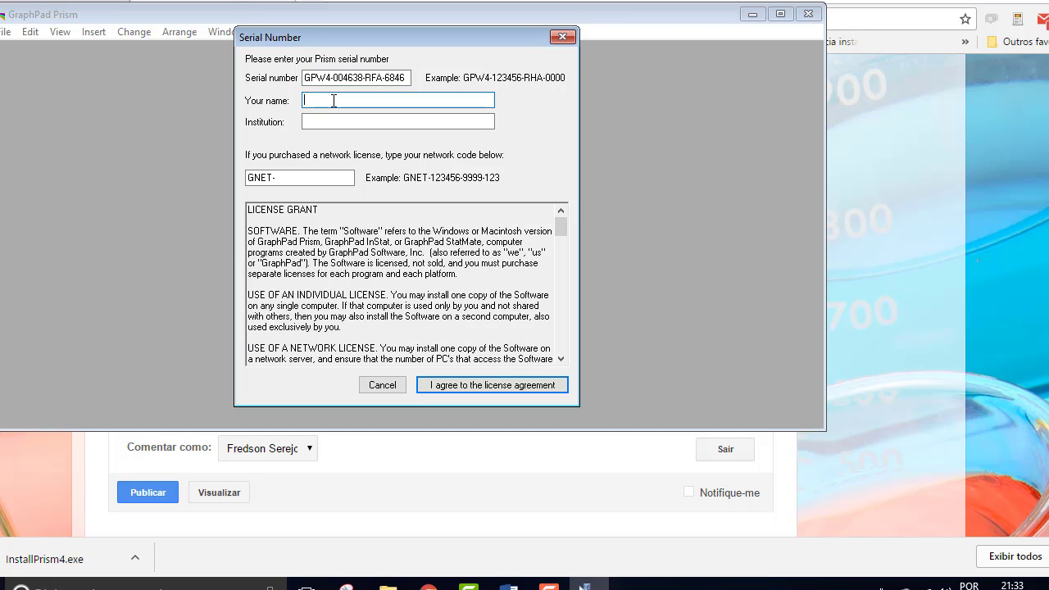
{"action": "type", "text": "Fredson"}
{"action": "key", "text": "Tab"}
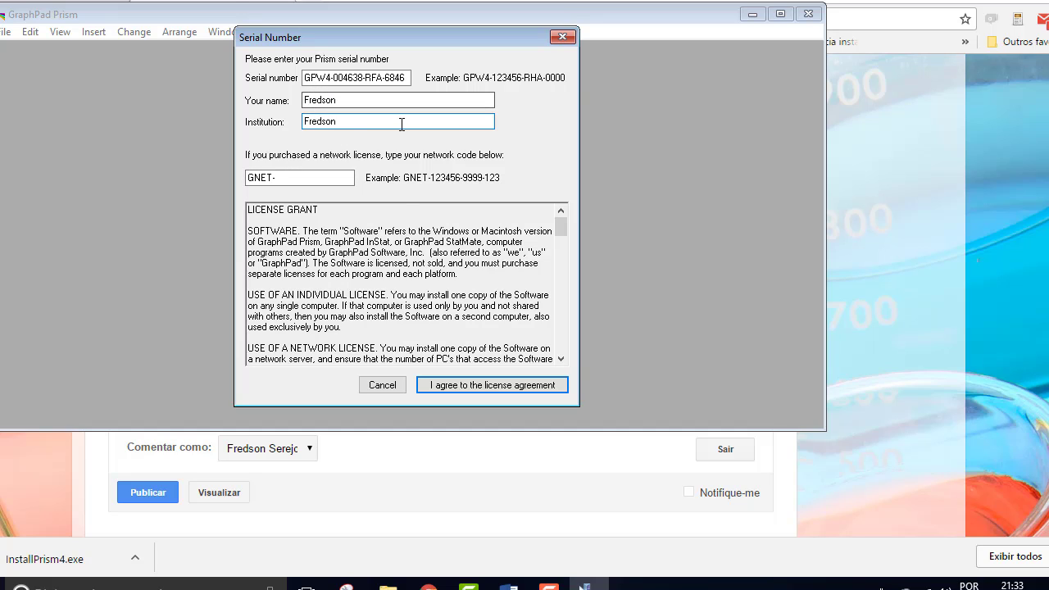
{"action": "left_click", "coordinate": [492, 389]}
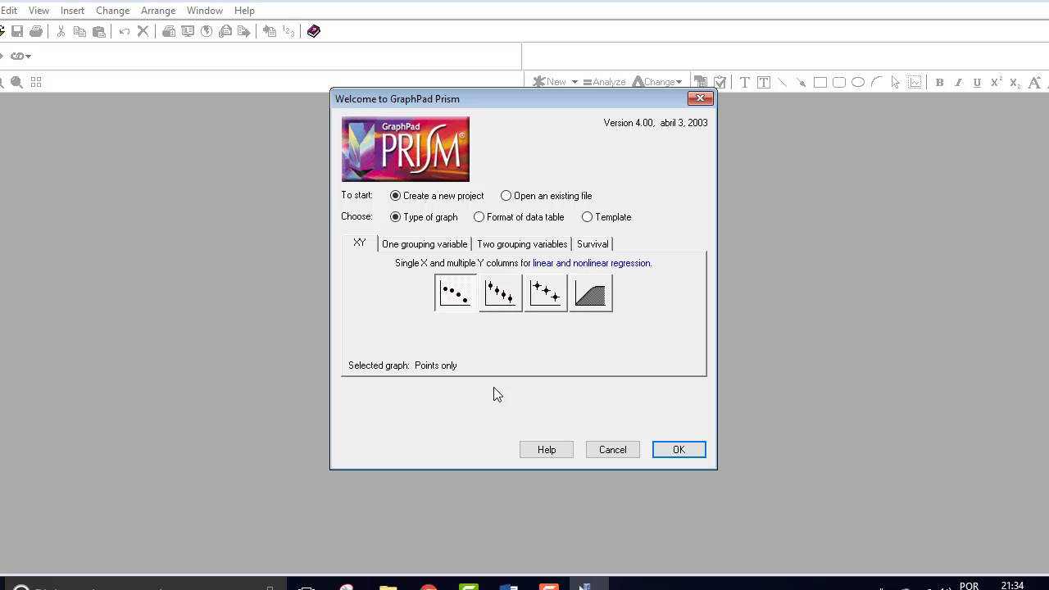
- Switch to Word and examine the exercise's errors and sleep hours table and its three questions
{"action": "left_click", "coordinate": [508, 584]}
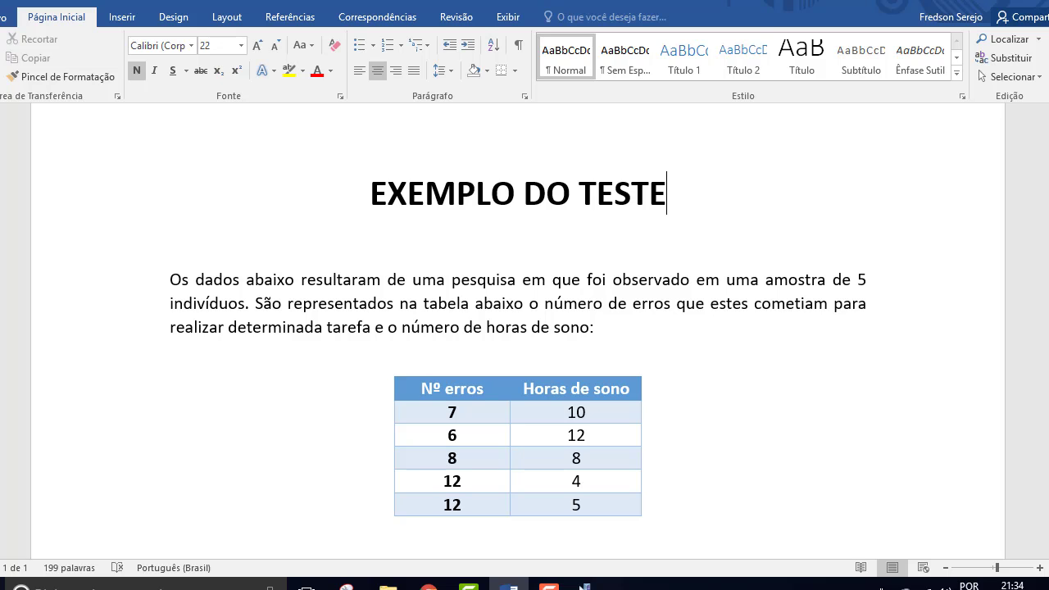
{"action": "scroll", "coordinate": [518, 353], "scroll_direction": "down", "scroll_amount": 1}
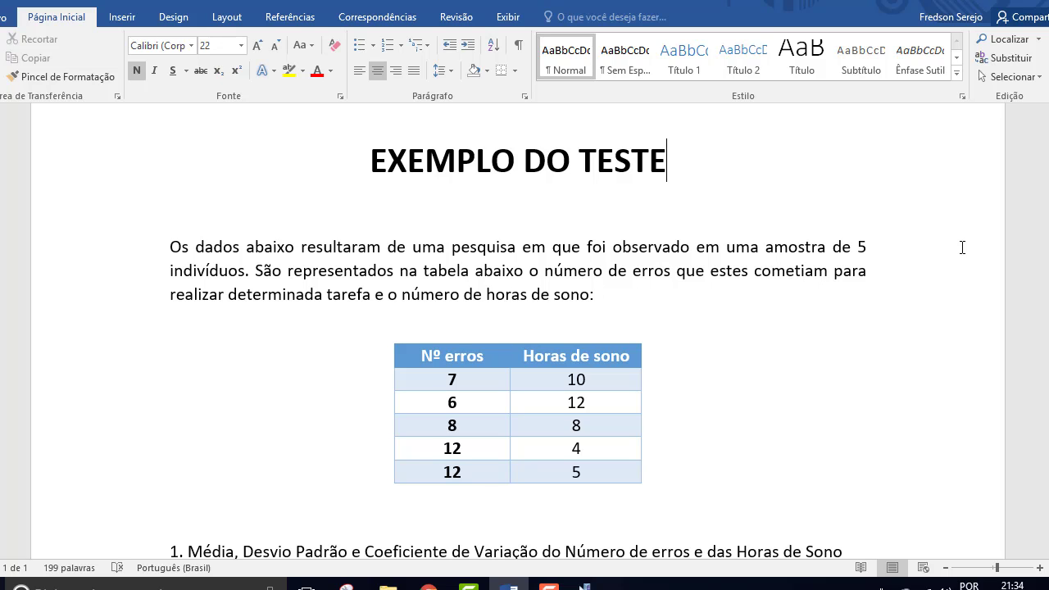
{"action": "scroll", "coordinate": [981, 287], "scroll_direction": "down", "scroll_amount": 3}
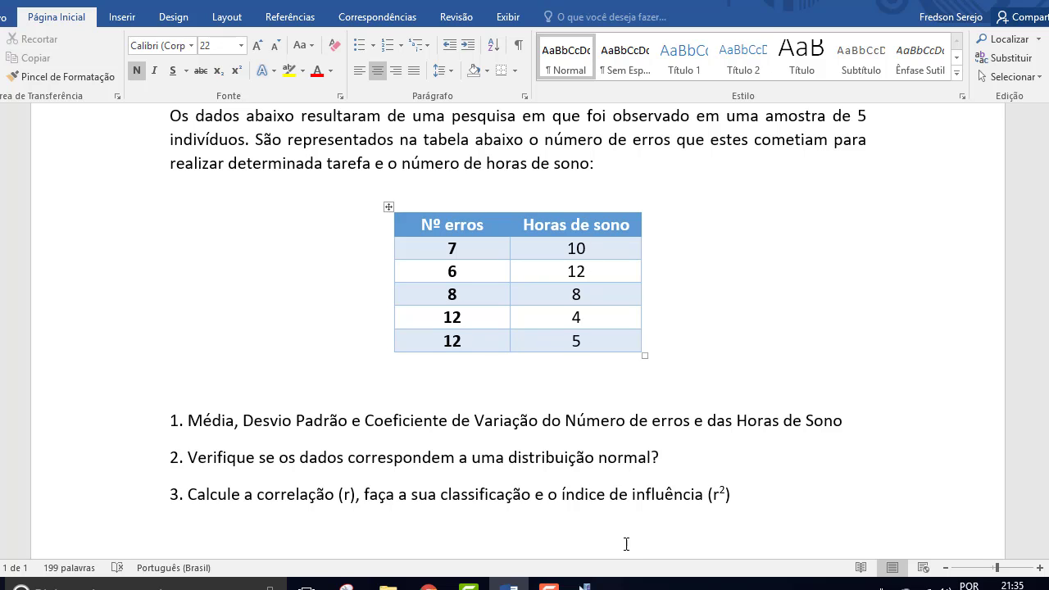
- Switch to GraphPad Prism and create a new project with the one grouping variable graph type "Column bar, vertical"
{"action": "left_click", "coordinate": [584, 584]}
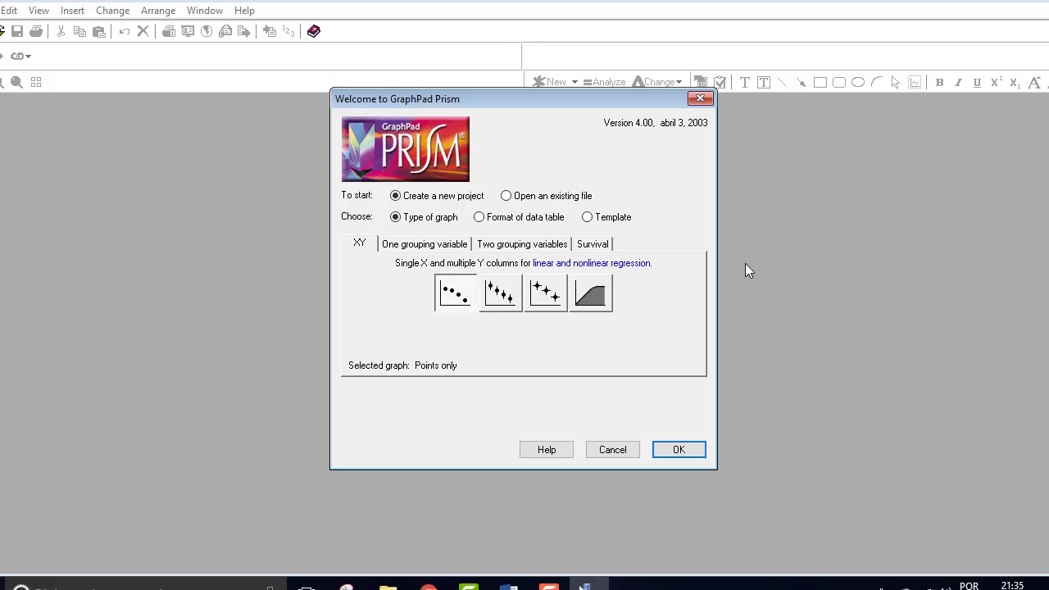
{"action": "left_click", "coordinate": [413, 249]}
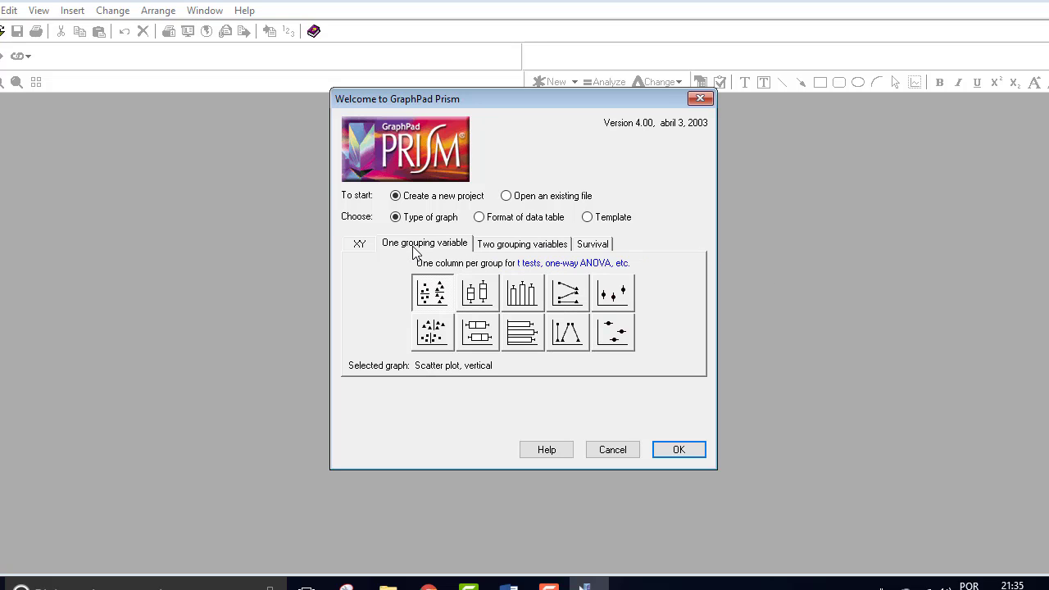
{"action": "left_click", "coordinate": [525, 296]}
{"action": "left_click", "coordinate": [676, 449]}
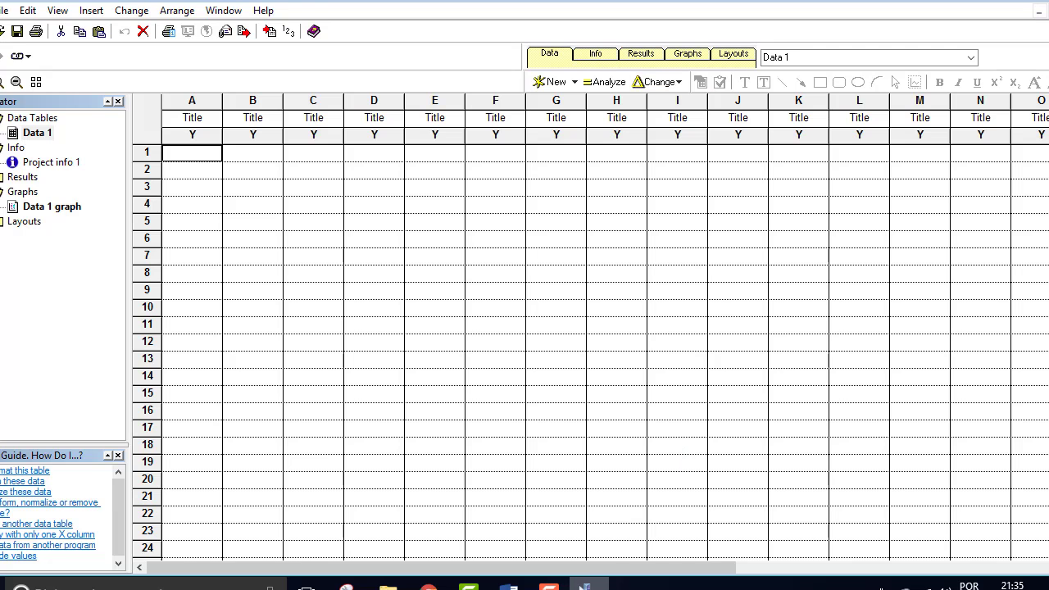
- Copy the whole errors and sleep hours table from Word and paste it into the Data 1 table in GraphPad Prism, starting at column A
{"action": "left_click", "coordinate": [509, 587]}
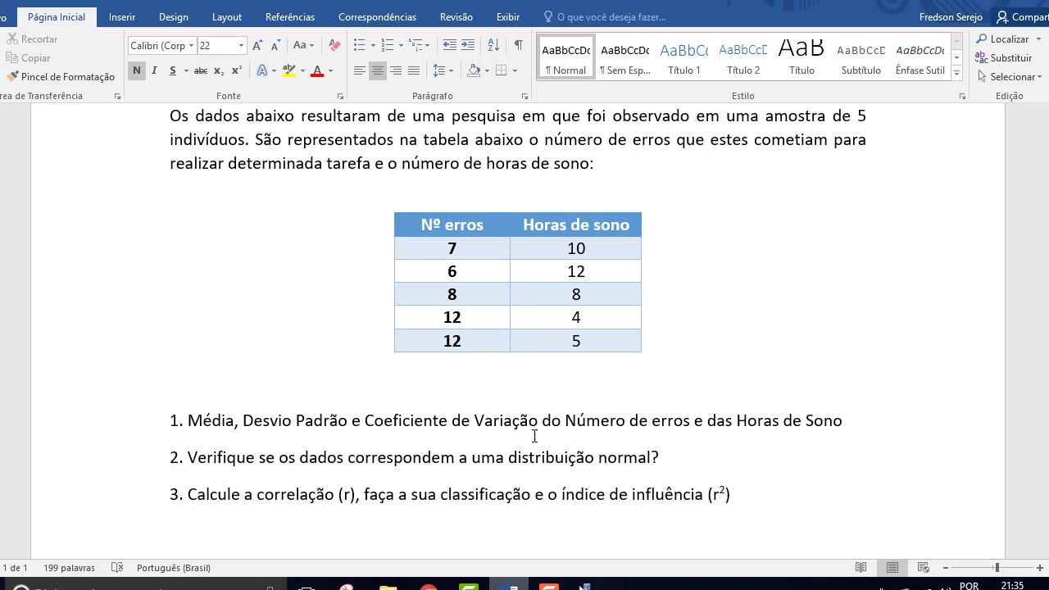
{"action": "left_click_drag", "start_coordinate": [422, 223], "coordinate": [599, 336]}
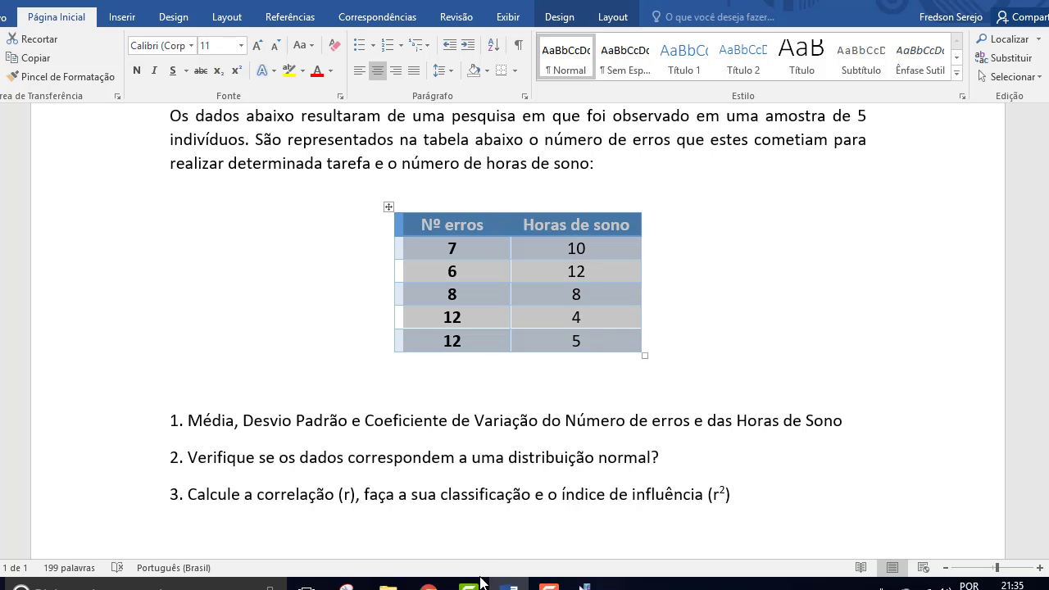
{"action": "mouse_move", "coordinate": [509, 586]}
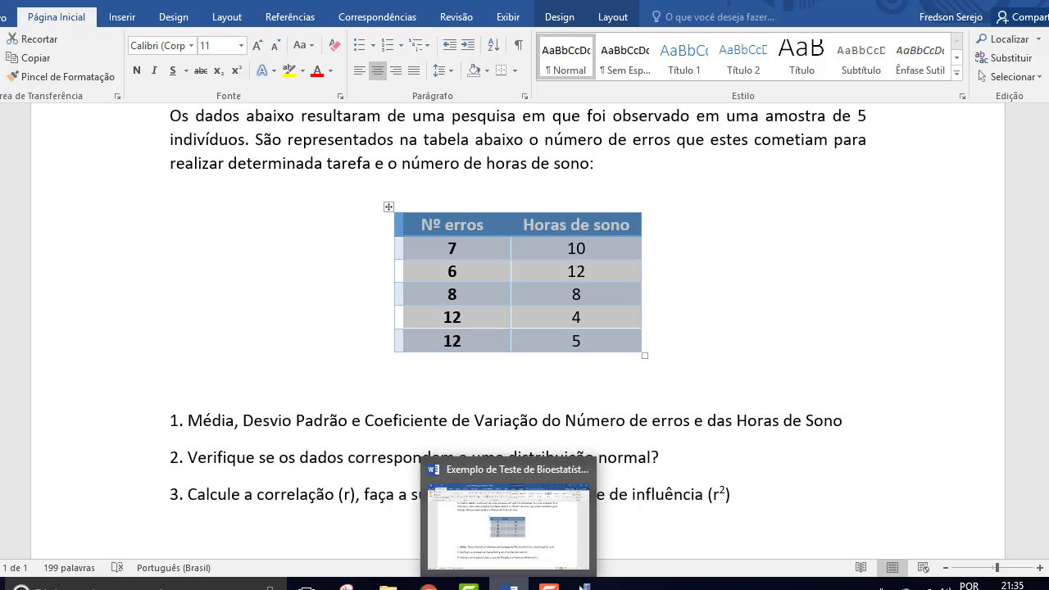
{"action": "left_click", "coordinate": [585, 585]}
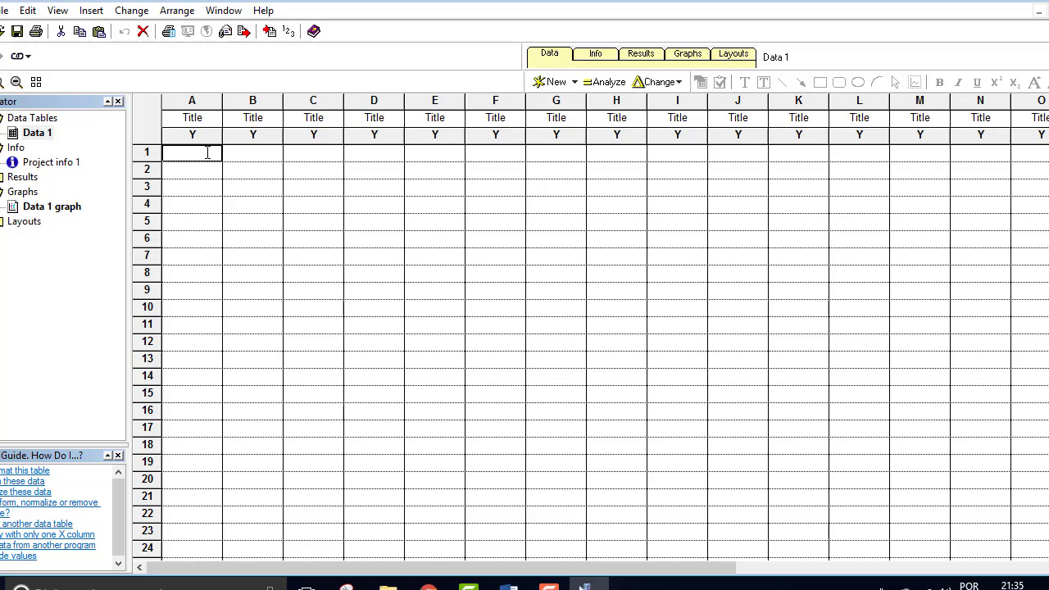
{"action": "key", "text": "ctrl+v"}
{"action": "left_click", "coordinate": [393, 317]}
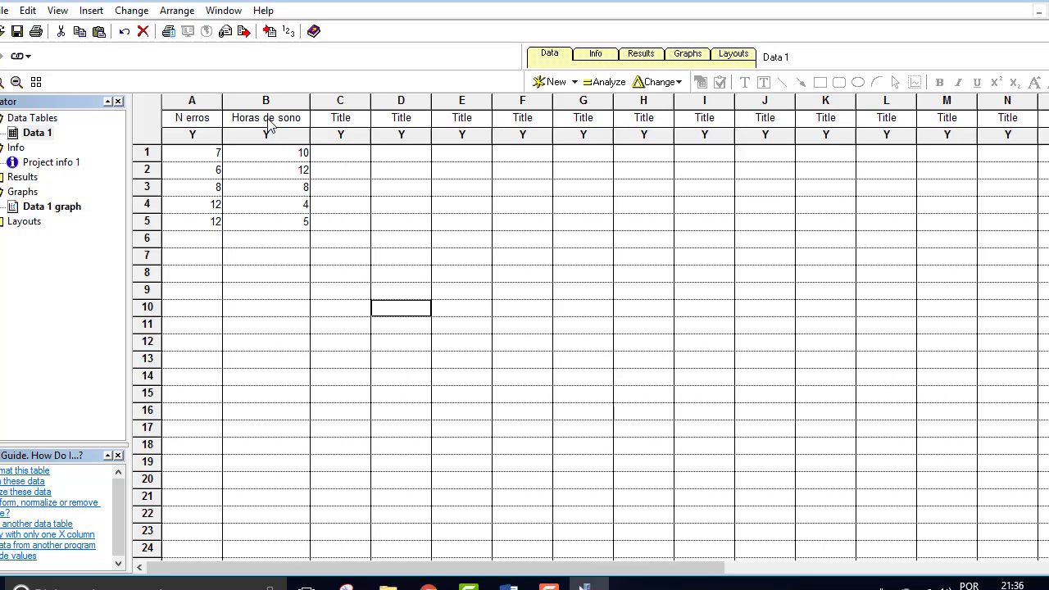
- Remove the X-axis title, the main title and the Y-axis title from the Data 1 graph
{"action": "left_click", "coordinate": [688, 54]}
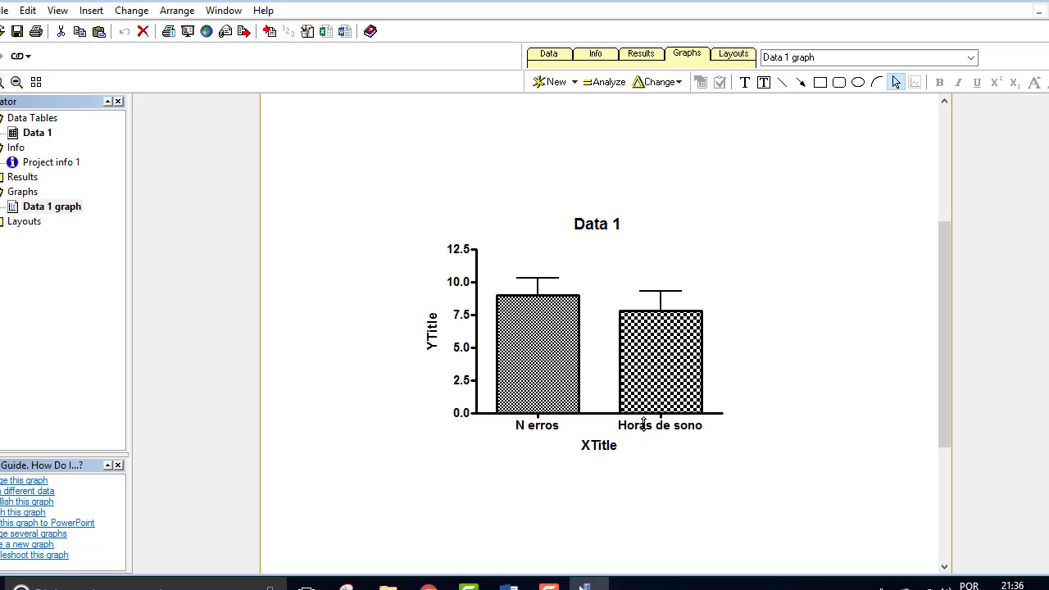
{"action": "double_click", "coordinate": [611, 450]}
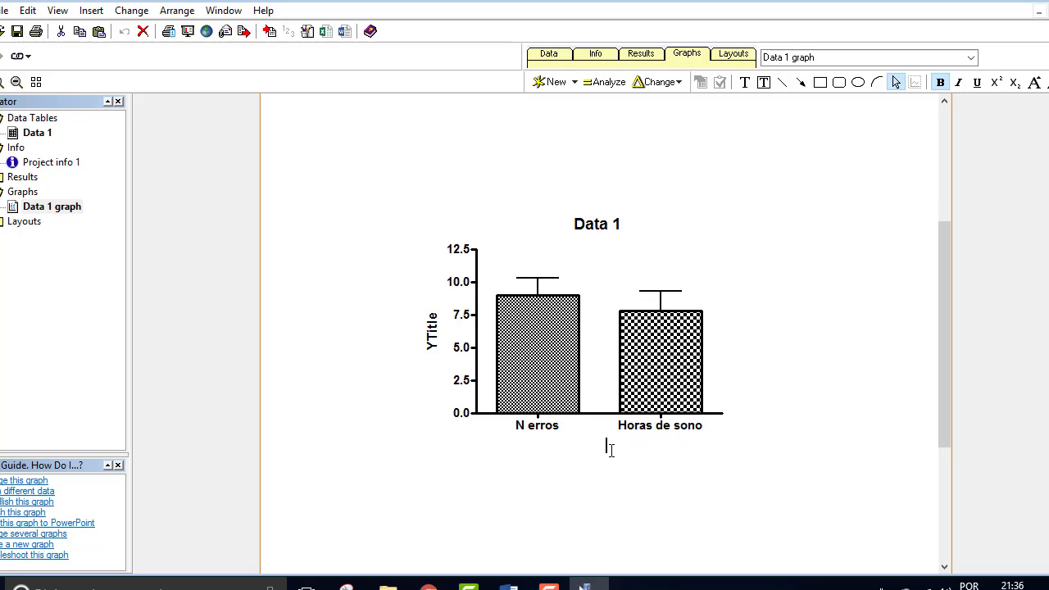
{"action": "double_click", "coordinate": [598, 224]}
{"action": "key", "text": "Delete"}
{"action": "left_click", "coordinate": [421, 331]}
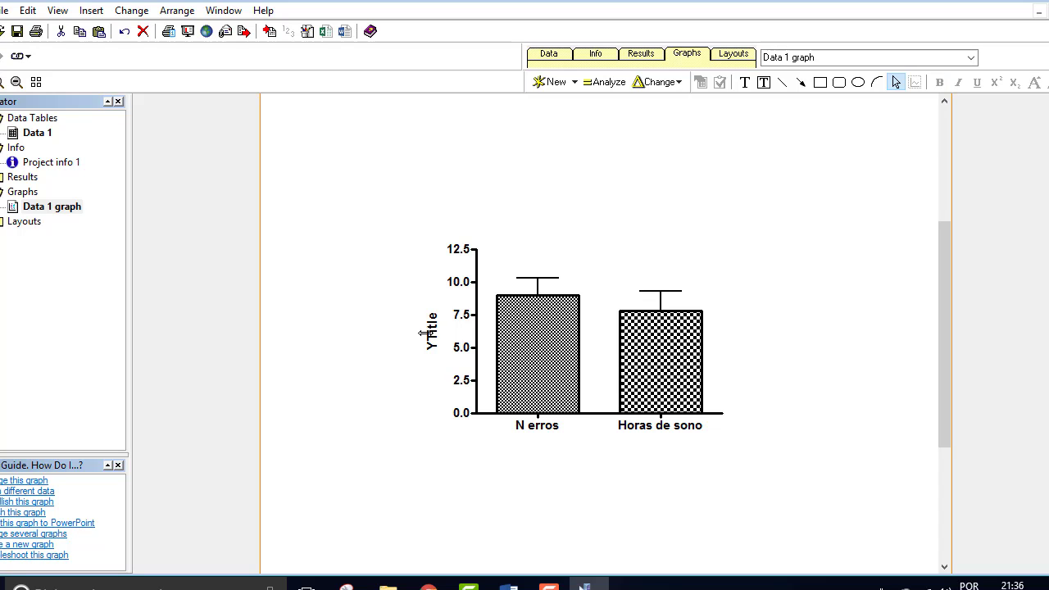
{"action": "double_click", "coordinate": [432, 331]}
{"action": "key", "text": "Delete"}
{"action": "left_click", "coordinate": [445, 515]}
- Recheck the exercise questions in Word and start a Column statistics analysis on all data sets of Data 1 in GraphPad Prism
{"action": "left_click", "coordinate": [549, 57]}
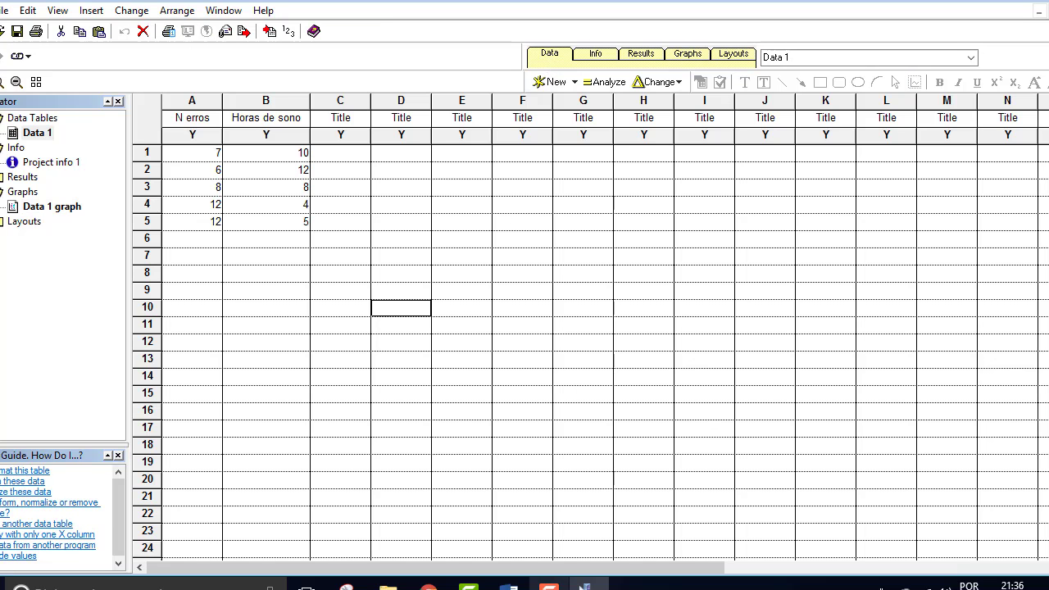
{"action": "left_click", "coordinate": [510, 586]}
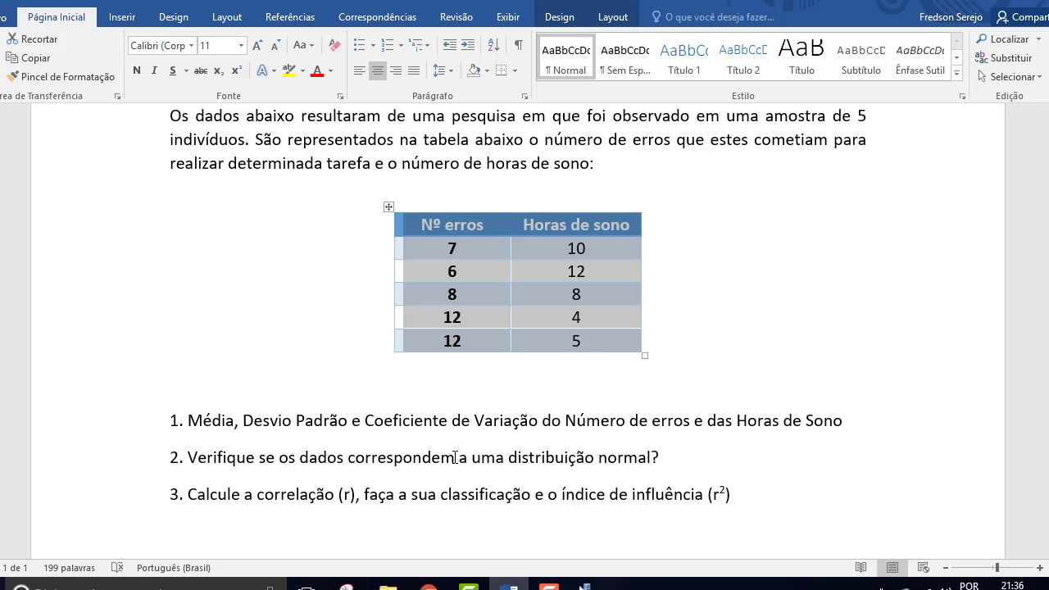
{"action": "left_click", "coordinate": [585, 583]}
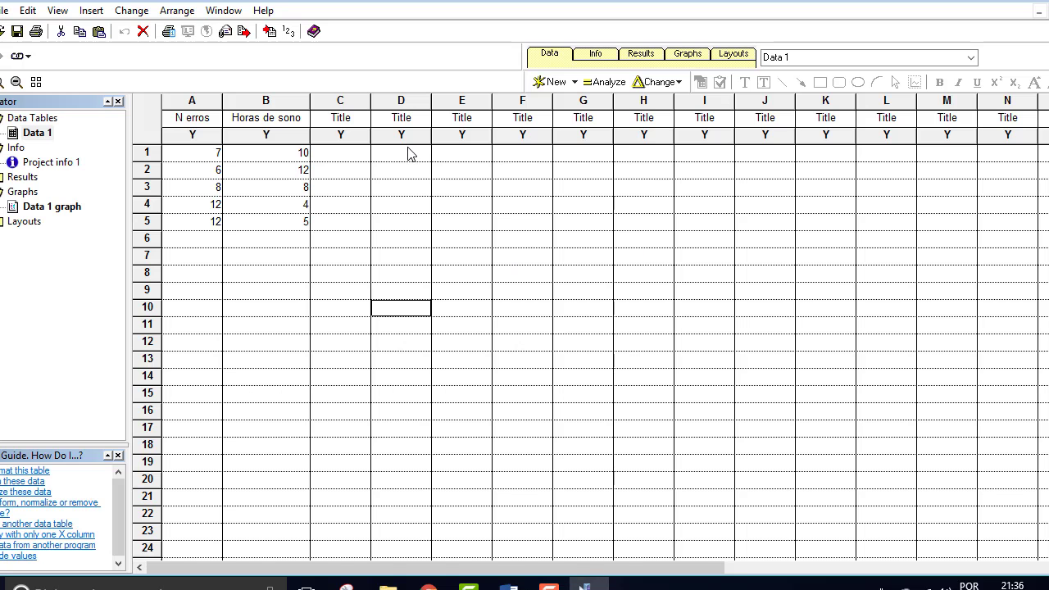
{"action": "left_click", "coordinate": [609, 82]}
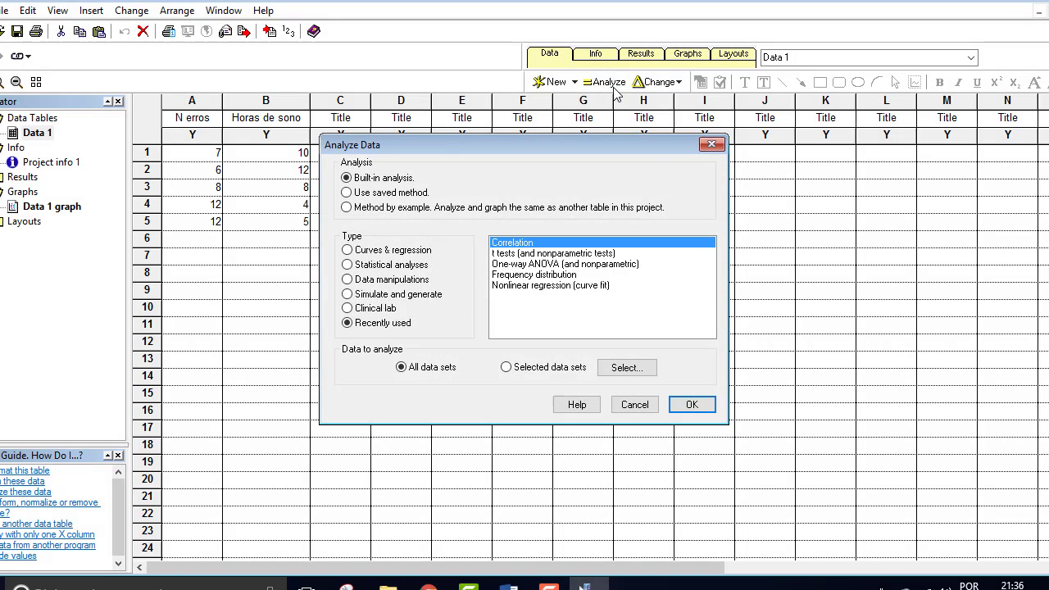
{"action": "left_click", "coordinate": [381, 267]}
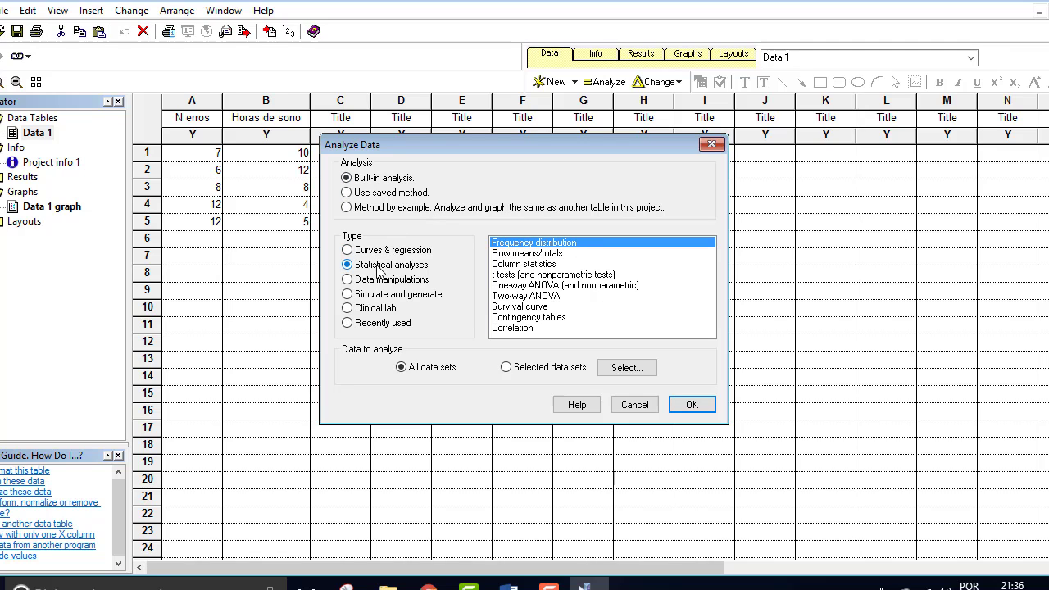
{"action": "left_click", "coordinate": [526, 264]}
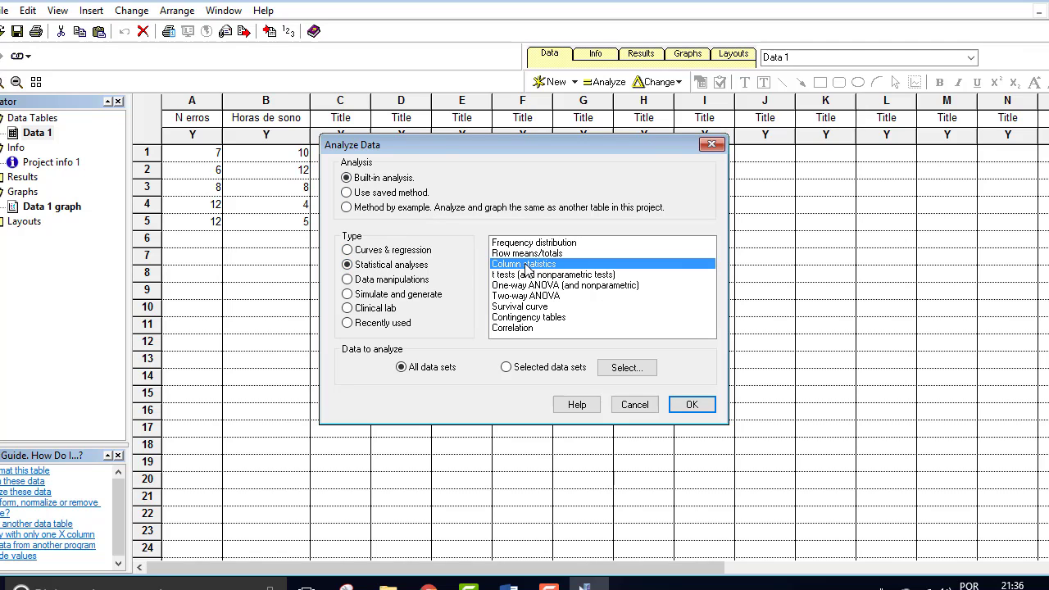
{"action": "left_click", "coordinate": [685, 404]}
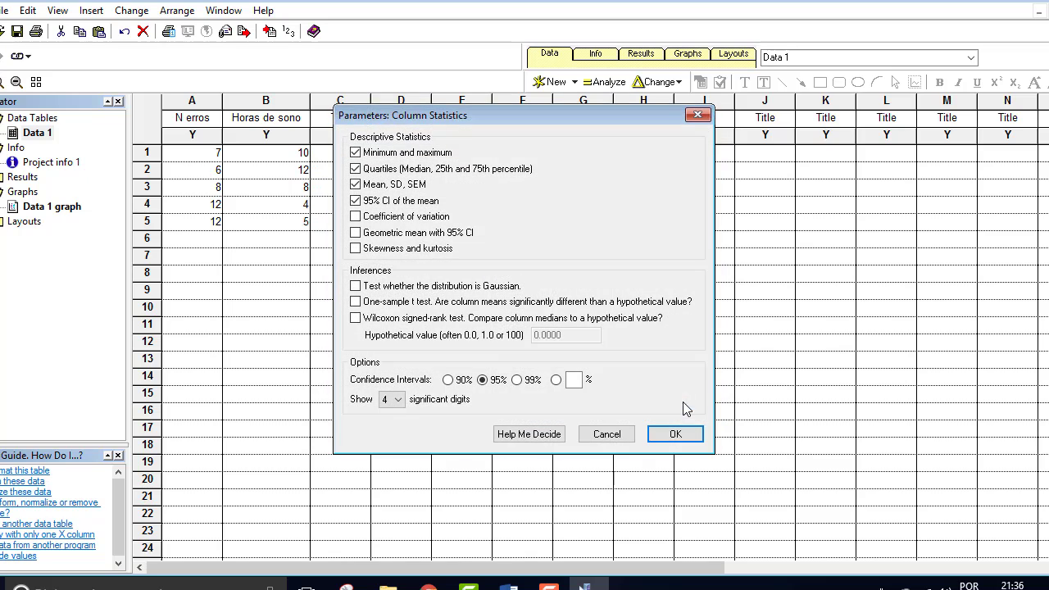
- Compute only Mean, SD, SEM and the Coefficient of variation, and test whether the distribution is Gaussian
{"action": "left_click", "coordinate": [355, 152]}
{"action": "left_click", "coordinate": [356, 169]}
{"action": "left_click", "coordinate": [355, 185]}
{"action": "left_click", "coordinate": [357, 201]}
{"action": "left_click", "coordinate": [355, 185]}
{"action": "left_click", "coordinate": [357, 217]}
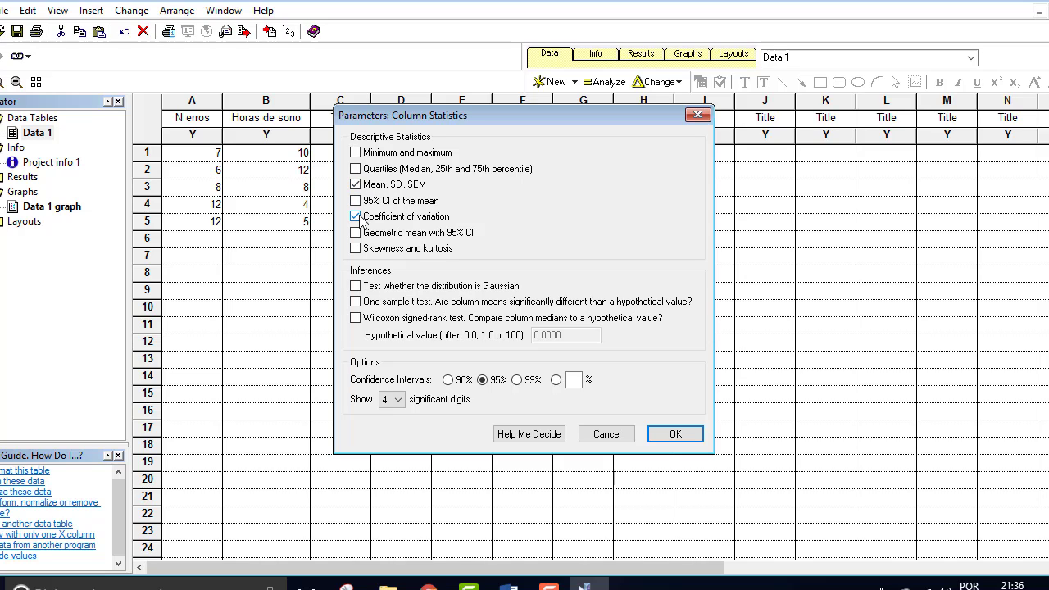
{"action": "left_click", "coordinate": [355, 286]}
{"action": "left_click", "coordinate": [675, 437]}
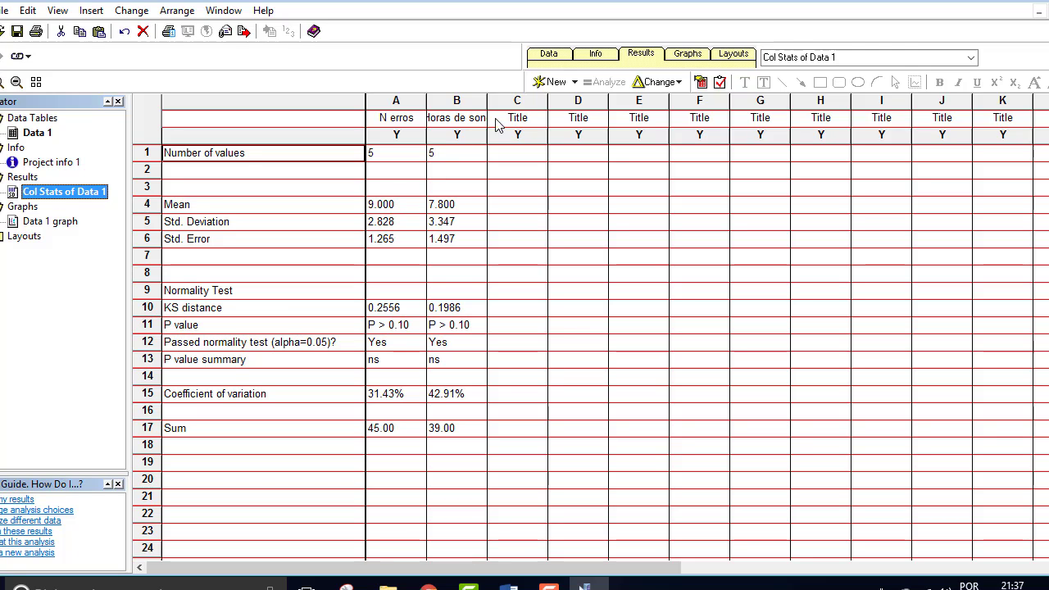
- Widen the Horas de sono results column to fit its title and examine the normality test result for both columns
{"action": "left_click_drag", "start_coordinate": [487, 102], "coordinate": [506, 102]}
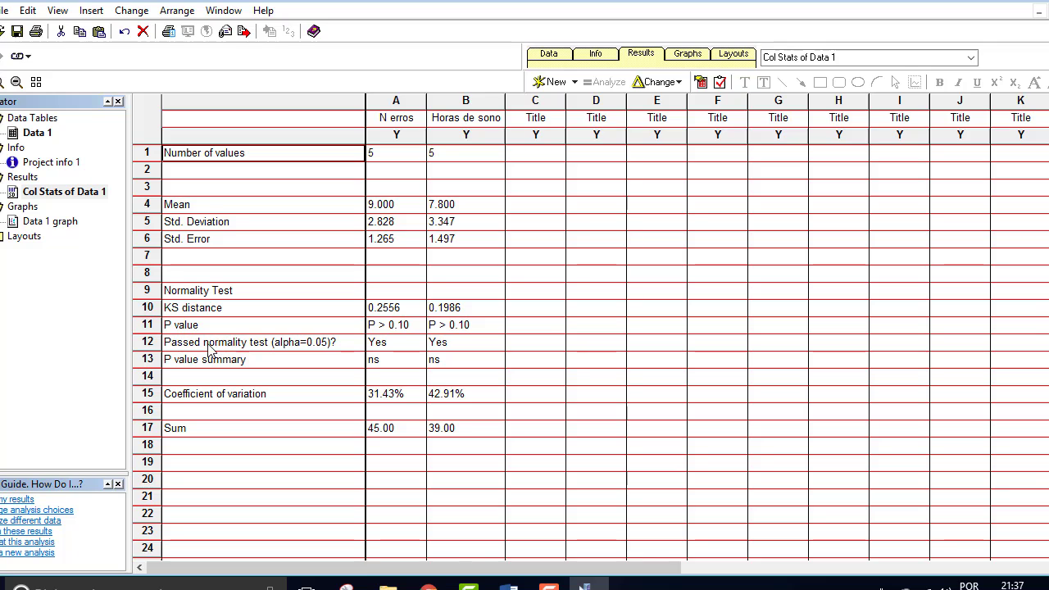
{"action": "left_click", "coordinate": [182, 294]}
{"action": "left_click_drag", "start_coordinate": [320, 354], "coordinate": [447, 354]}
{"action": "left_click", "coordinate": [440, 354]}
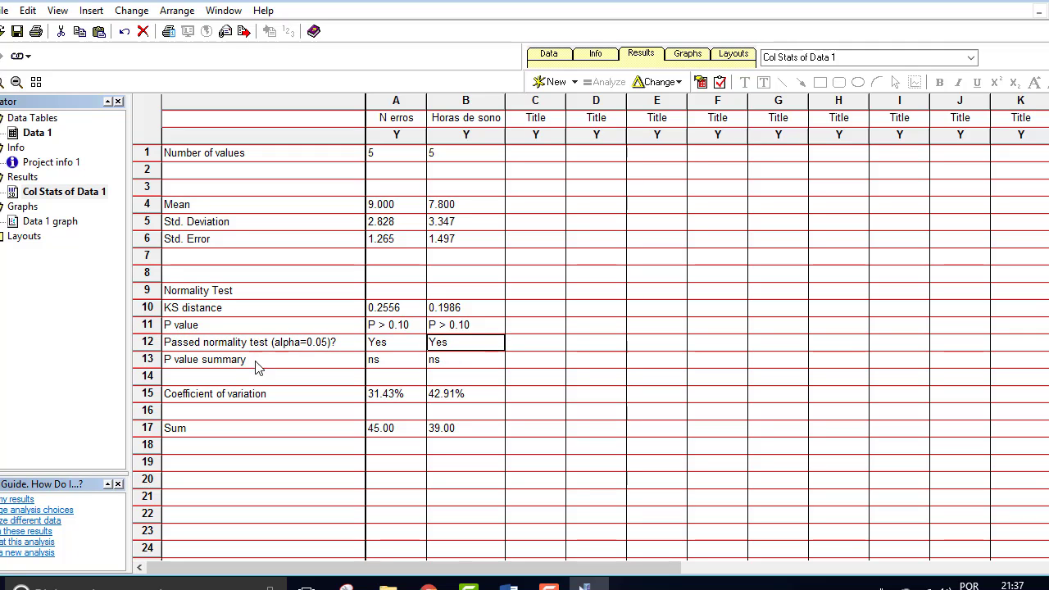
{"action": "left_click_drag", "start_coordinate": [260, 343], "coordinate": [439, 348]}
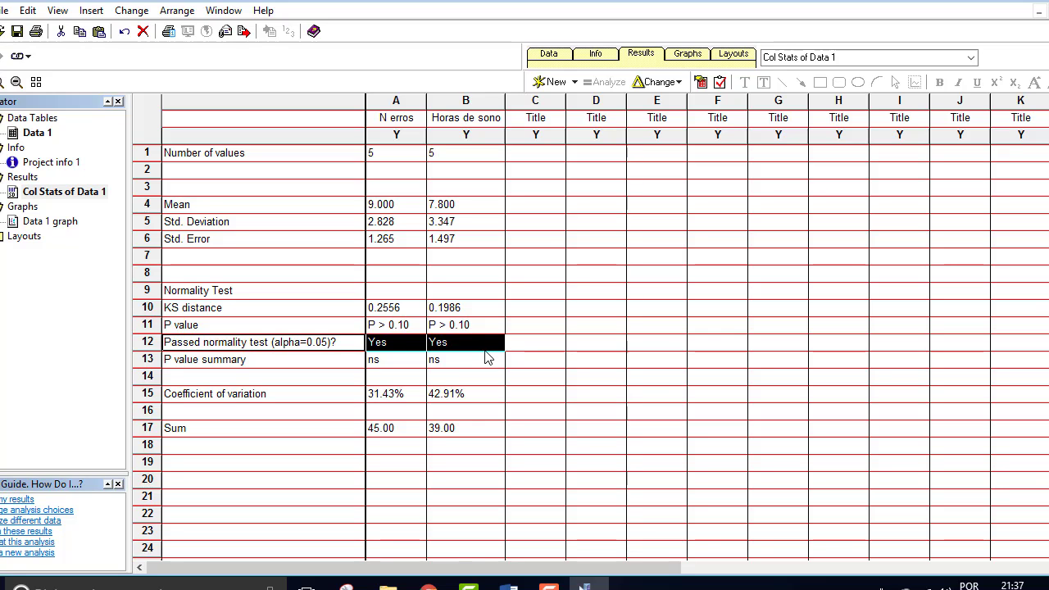
- After rereading the correlation question in Word, copy Data 1's two titled columns into a new XY data table with a points-only graph in GraphPad Prism
{"action": "left_click", "coordinate": [549, 55]}
{"action": "key", "text": "alt+Tab"}
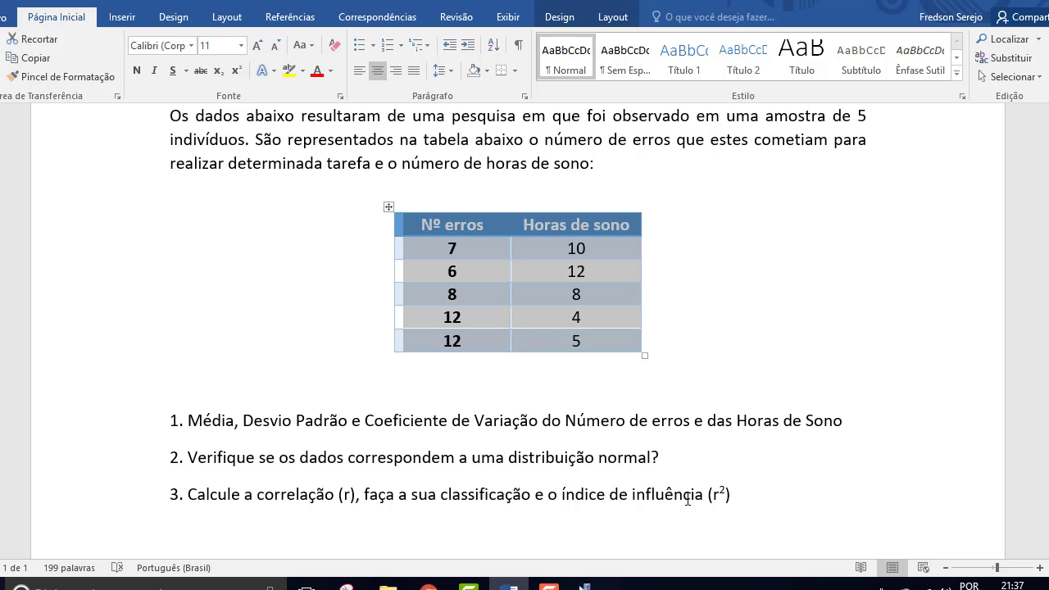
{"action": "scroll", "coordinate": [518, 303], "scroll_direction": "down", "scroll_amount": 3}
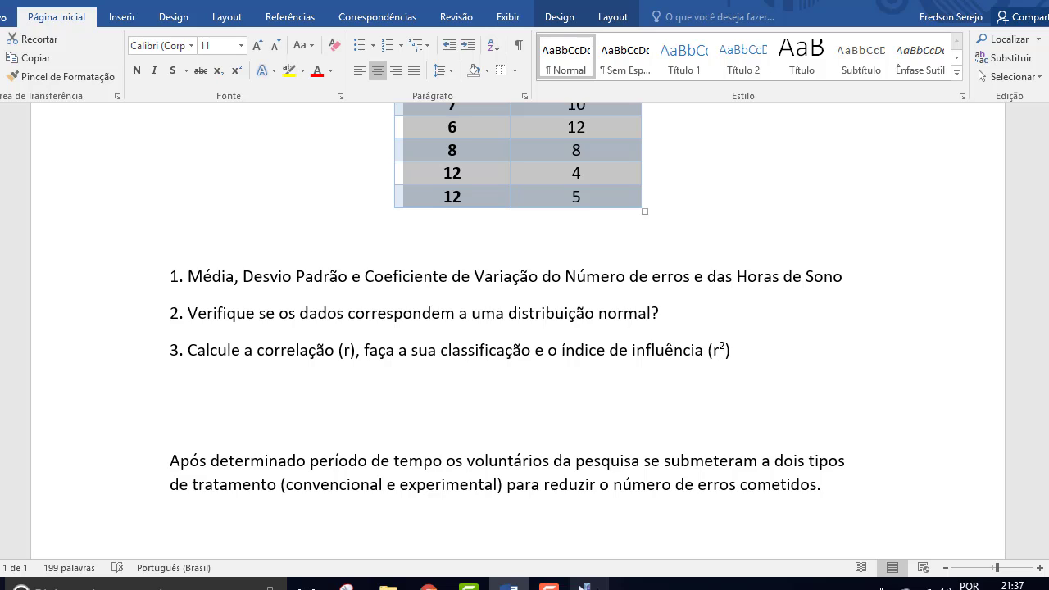
{"action": "left_click", "coordinate": [584, 584]}
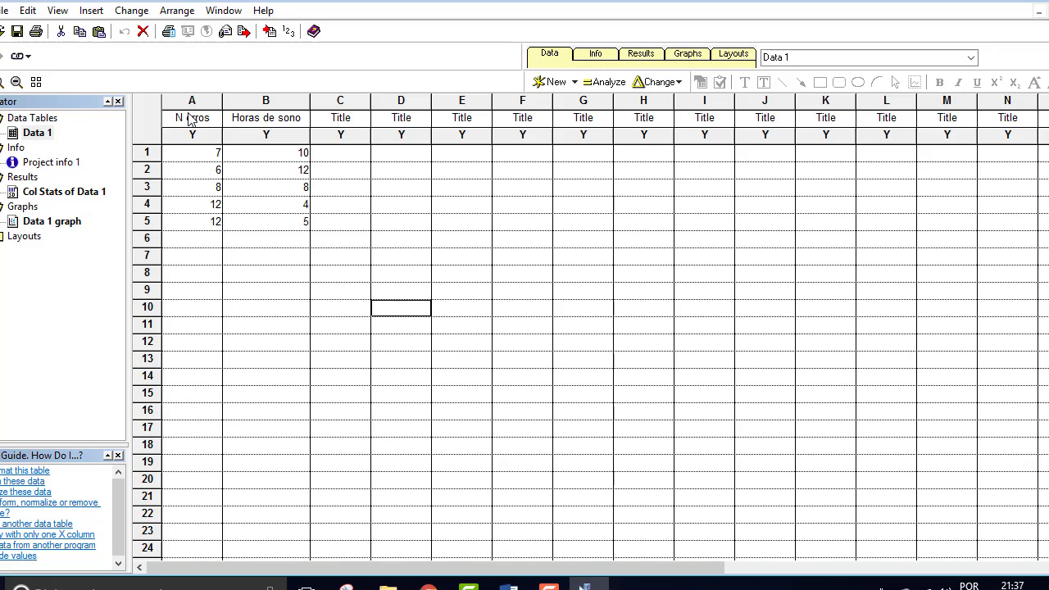
{"action": "left_click_drag", "start_coordinate": [189, 116], "coordinate": [277, 228]}
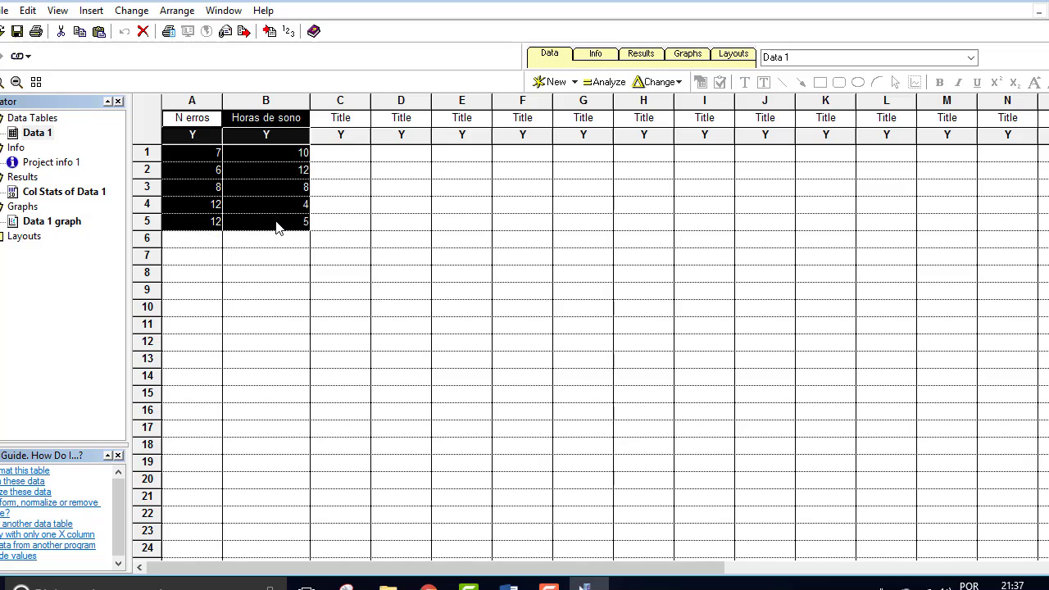
{"action": "left_click", "coordinate": [557, 83]}
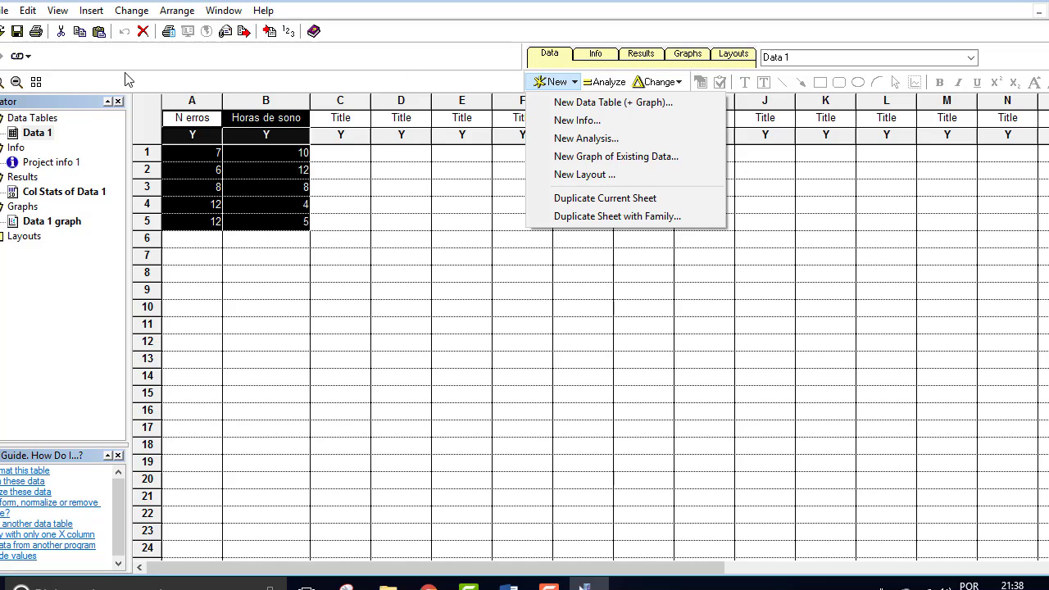
{"action": "left_click", "coordinate": [574, 109]}
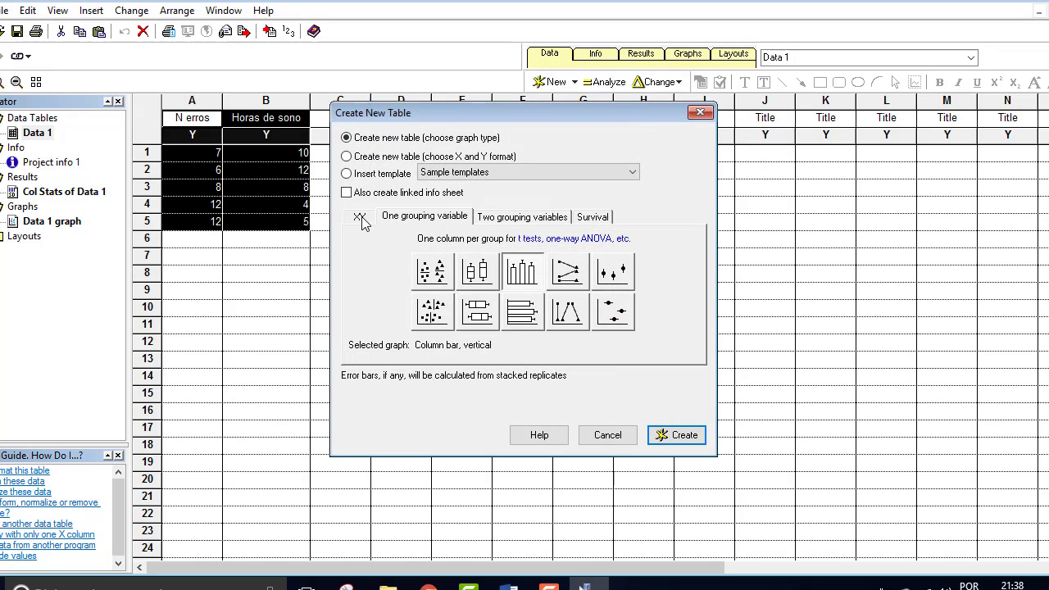
{"action": "left_click", "coordinate": [359, 216]}
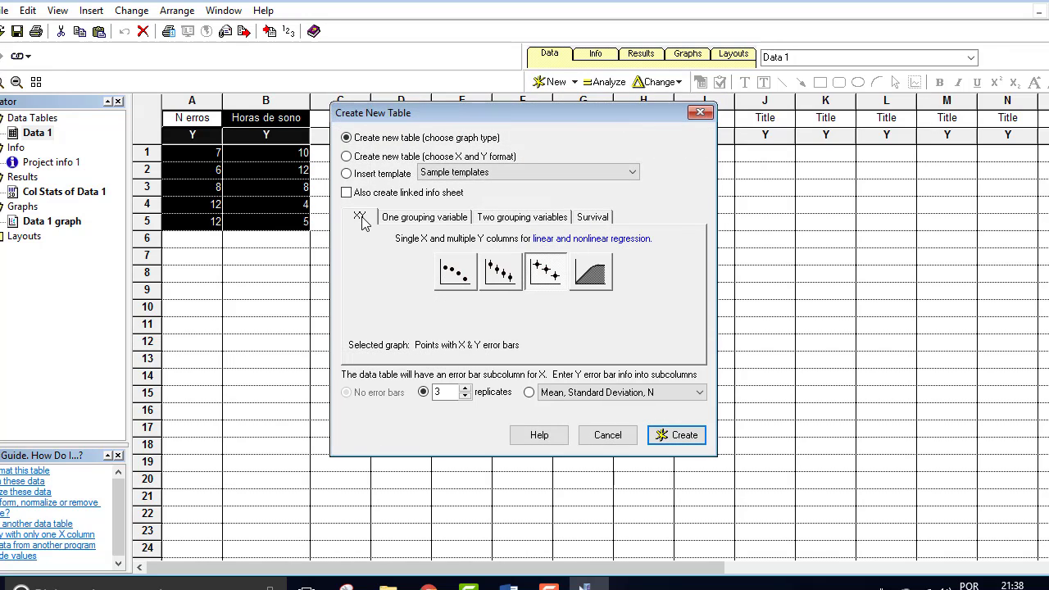
{"action": "left_click", "coordinate": [457, 279]}
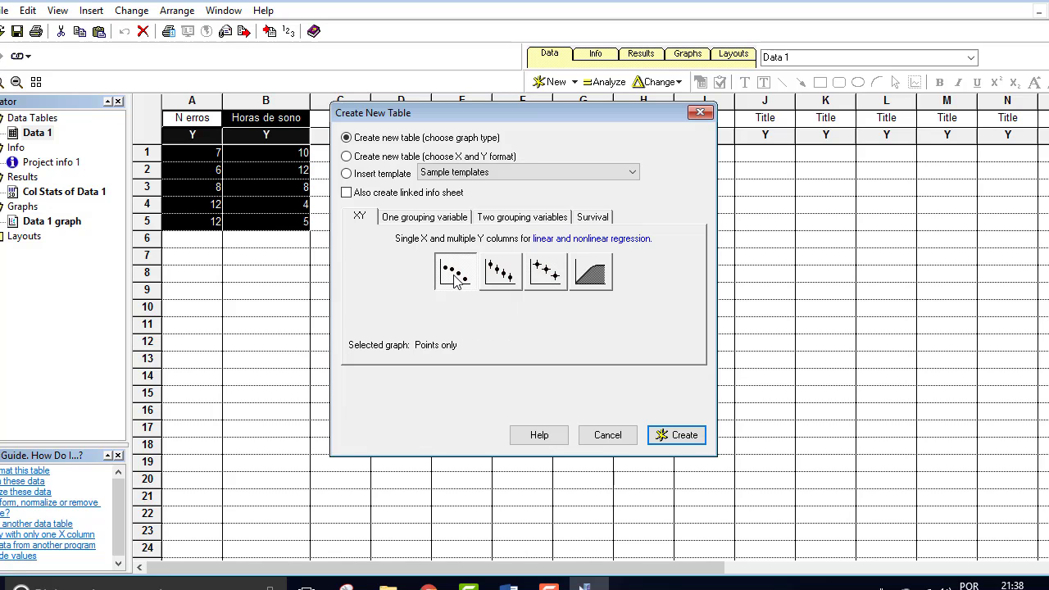
{"action": "left_click", "coordinate": [683, 433]}
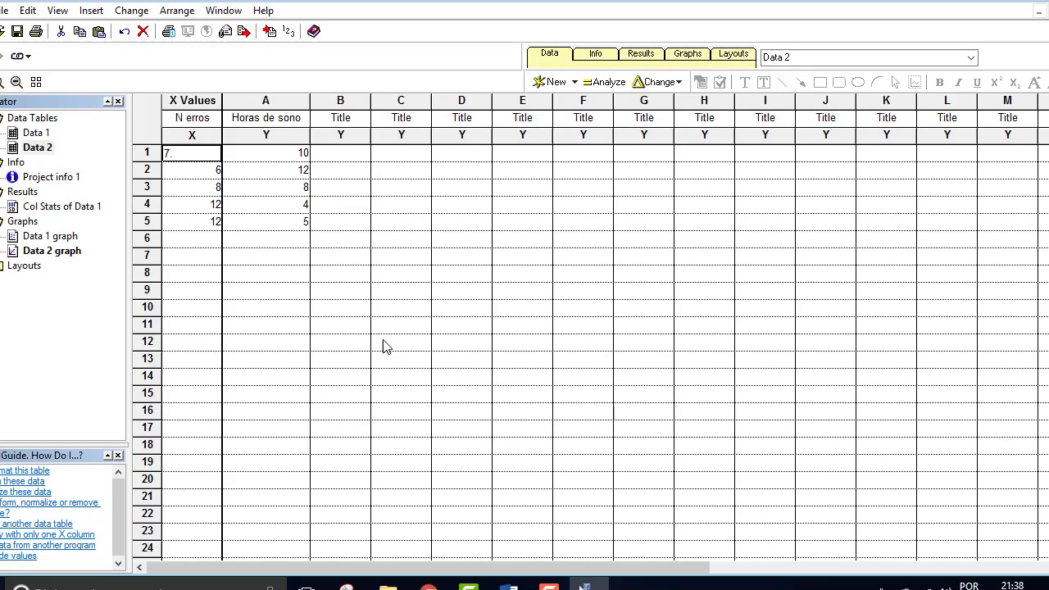
{"action": "left_click", "coordinate": [386, 347]}
- Replace the Y-axis title of the Data 2 graph with "Horas de Sono"
{"action": "left_click", "coordinate": [689, 57]}
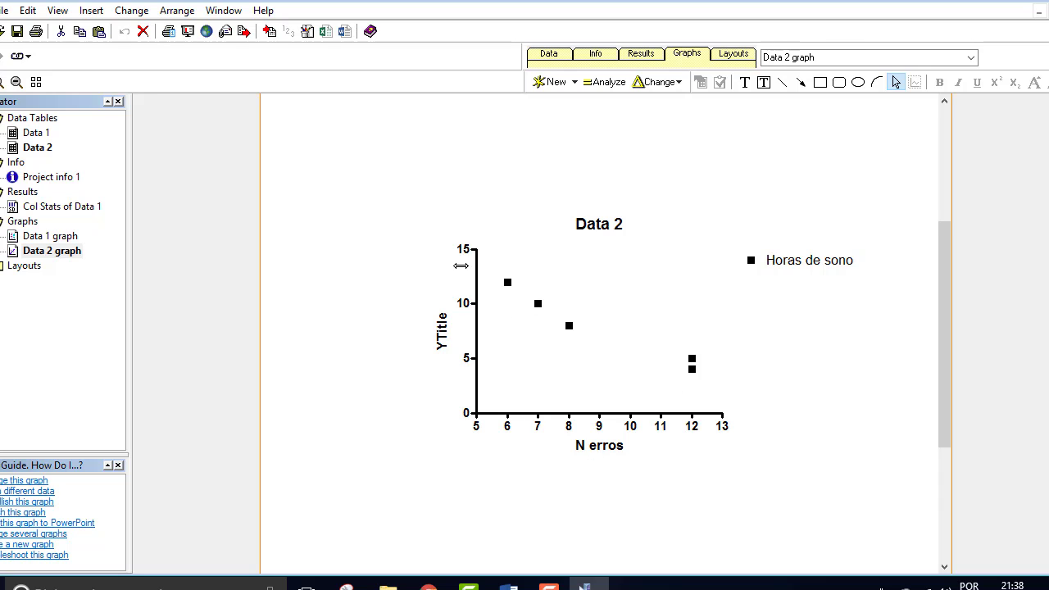
{"action": "left_click", "coordinate": [442, 328]}
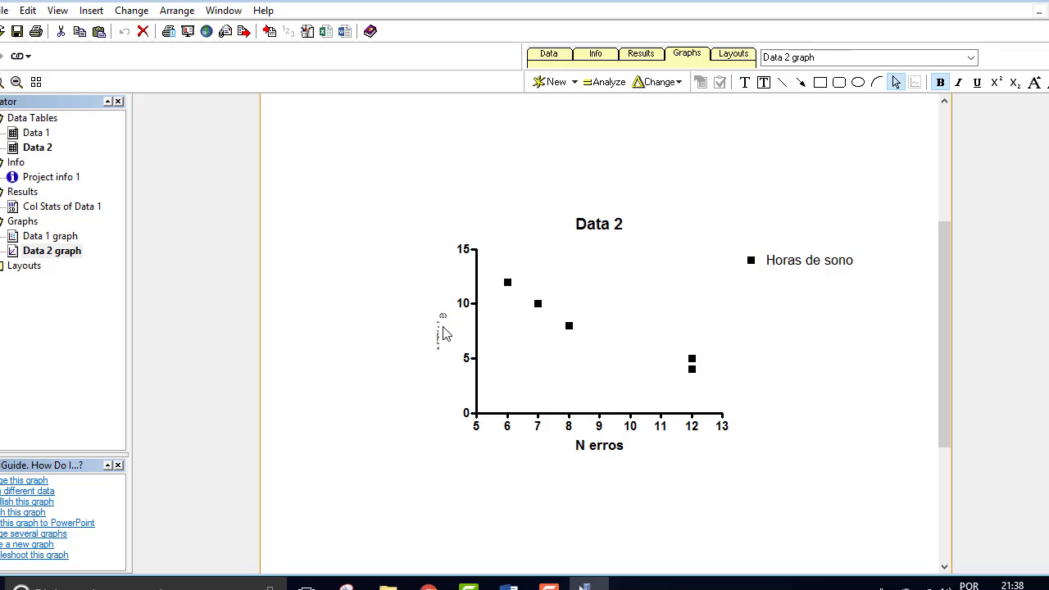
{"action": "type", "text": "Horas de Sono "}
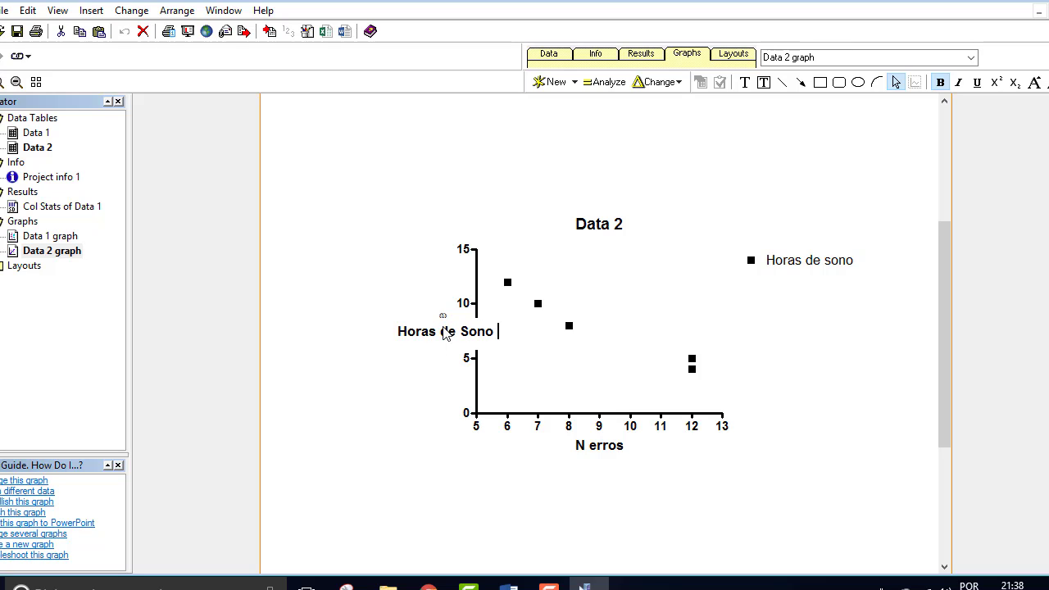
- Append "(h)" to the Y-axis title of the Data 2 graph and delete the graph's main title
{"action": "type", "text": "(h)"}
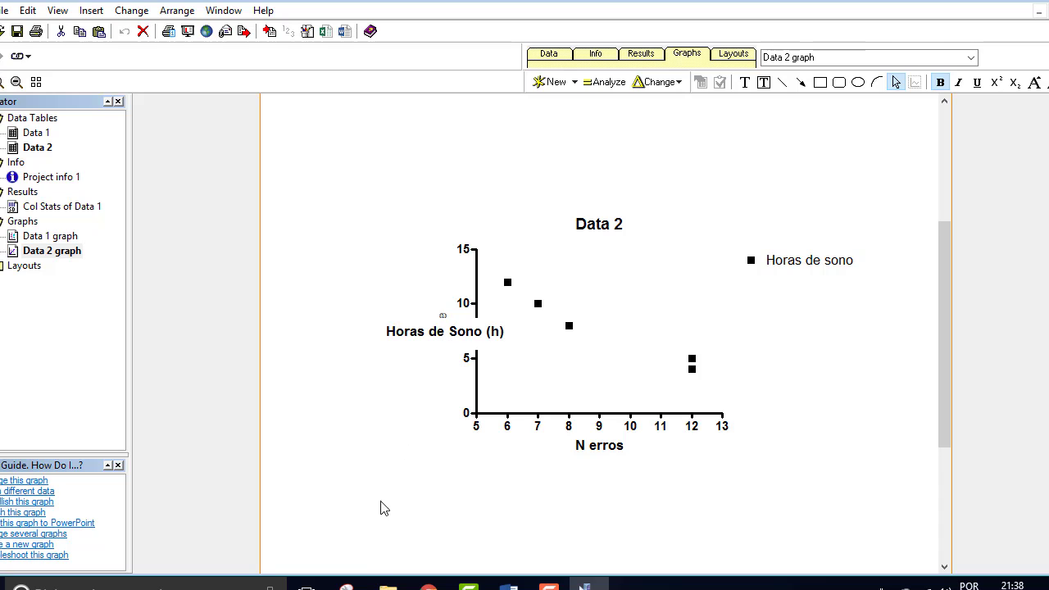
{"action": "left_click", "coordinate": [387, 547]}
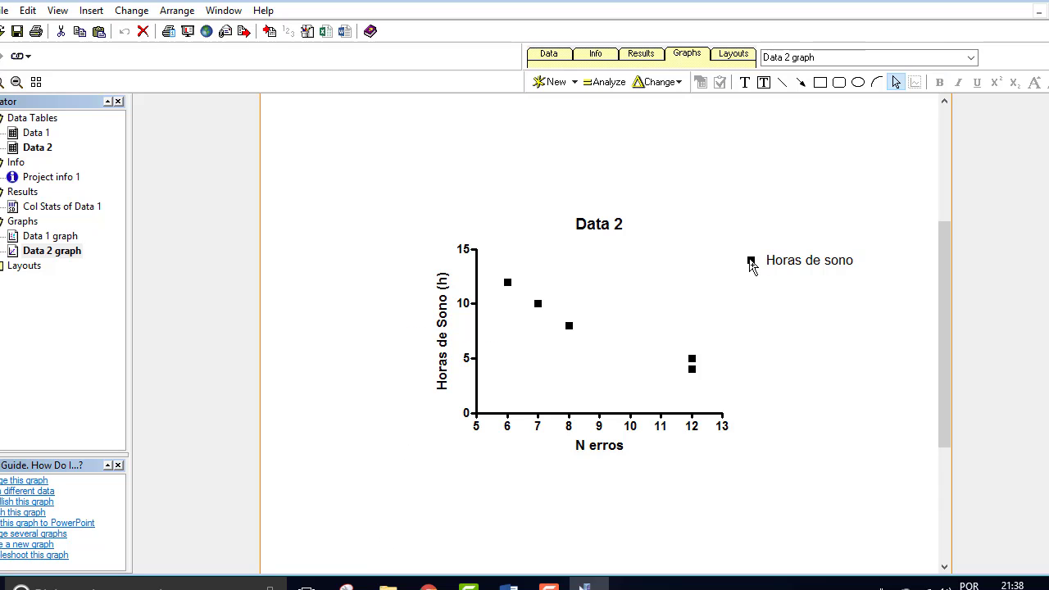
{"action": "double_click", "coordinate": [587, 228]}
{"action": "key", "text": "Delete"}
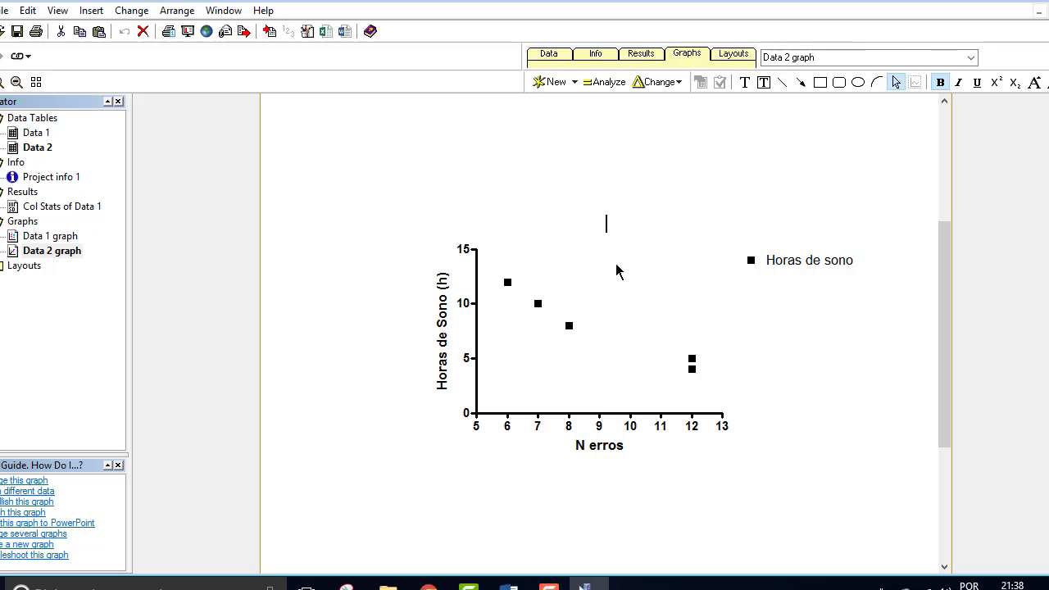
- Delete the Horas de sono legend from the Data 2 graph
{"action": "left_click", "coordinate": [779, 268]}
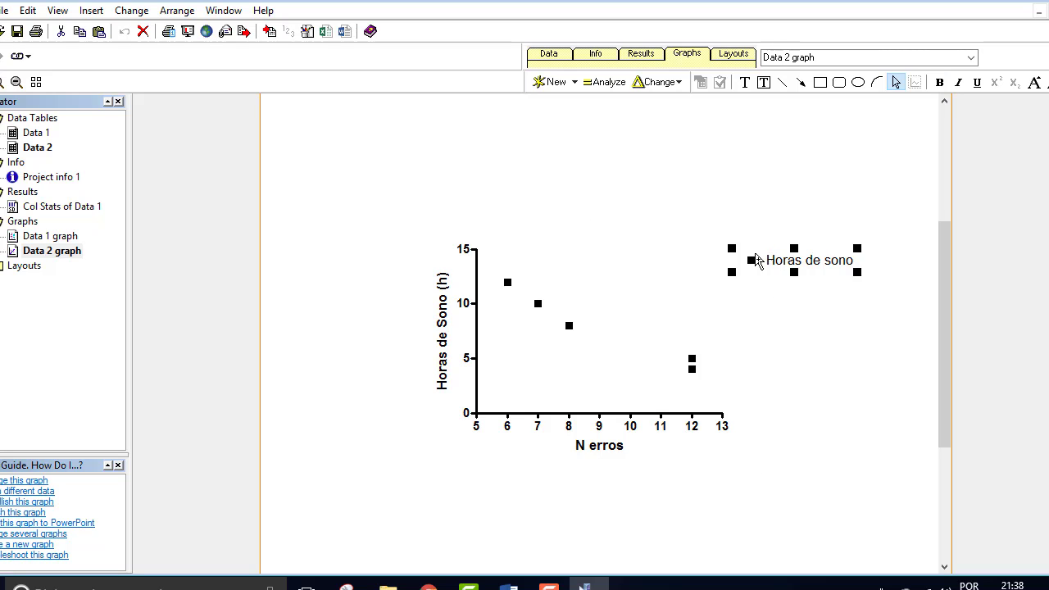
{"action": "left_click_drag", "start_coordinate": [755, 257], "coordinate": [718, 266]}
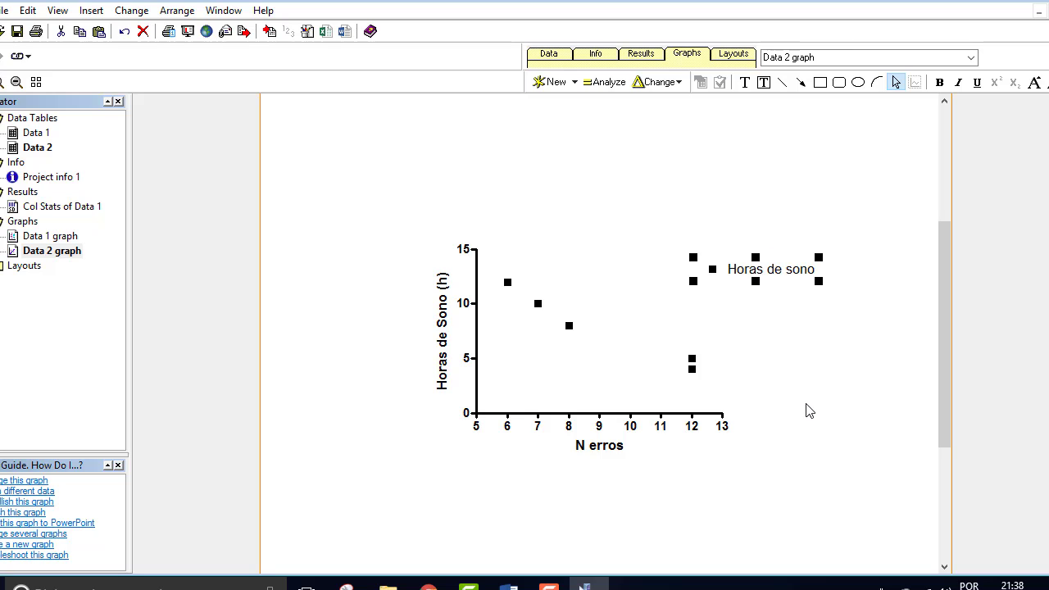
{"action": "key", "text": "Delete"}
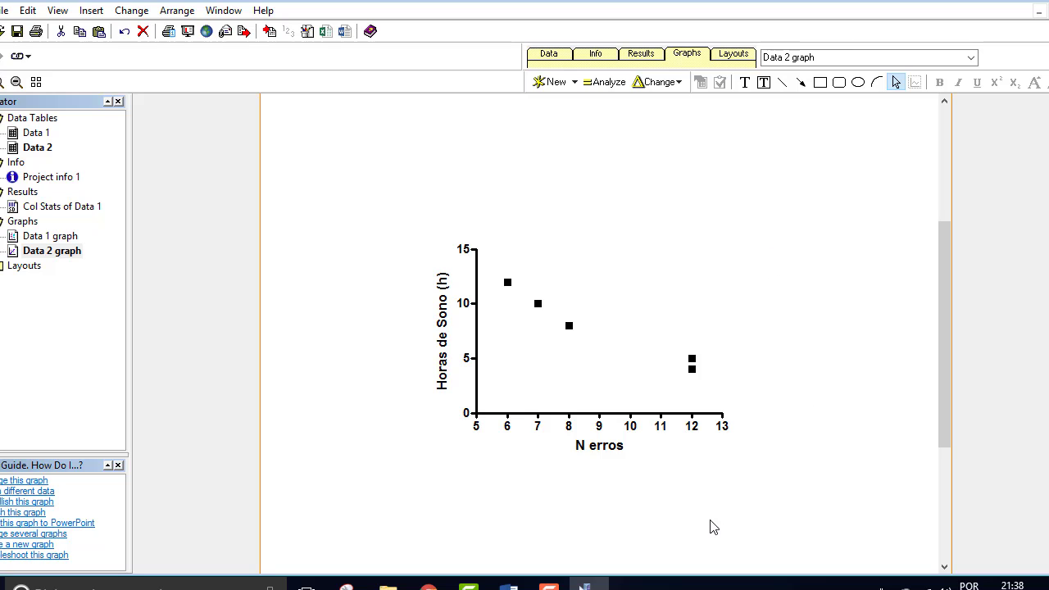
- Apply the Bright color scheme to the Data 2 graph
{"action": "right_click", "coordinate": [656, 199]}
{"action": "mouse_move", "coordinate": [757, 476]}
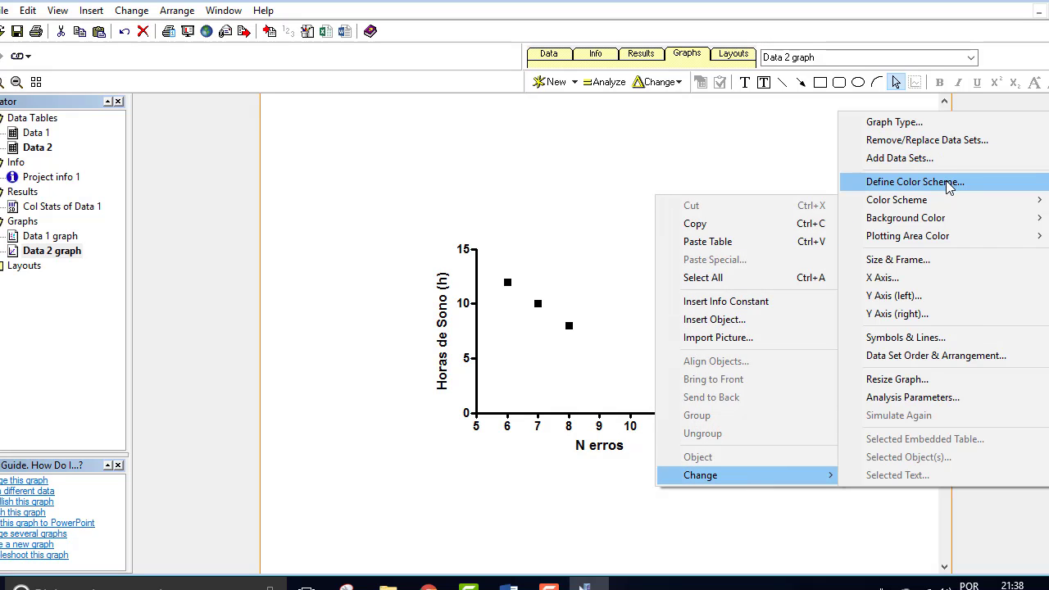
{"action": "mouse_move", "coordinate": [931, 203]}
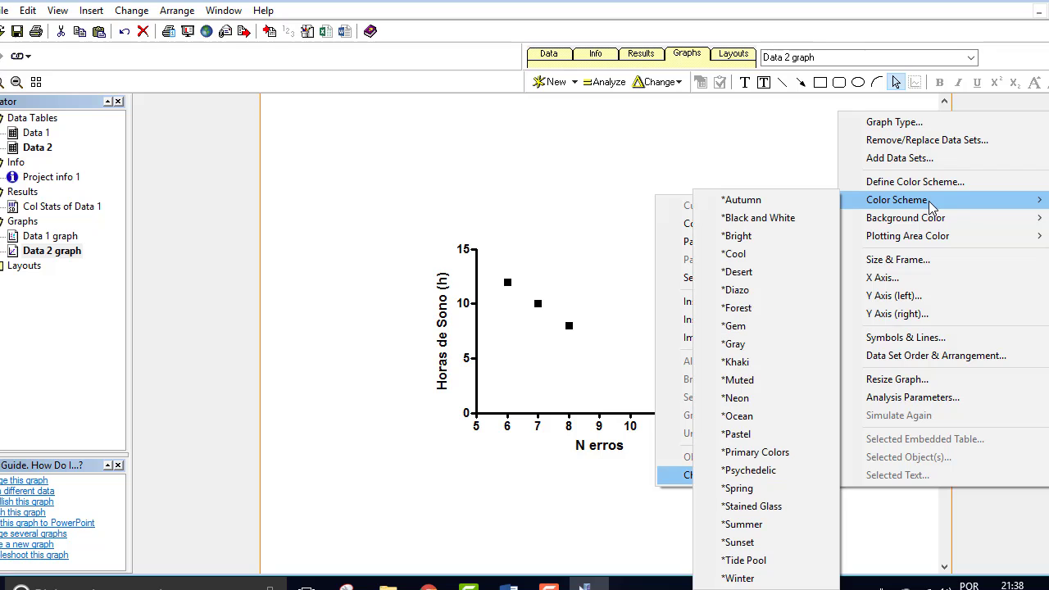
{"action": "left_click", "coordinate": [754, 238]}
- Try the Neon color scheme on the Data 2 graph
{"action": "right_click", "coordinate": [762, 282]}
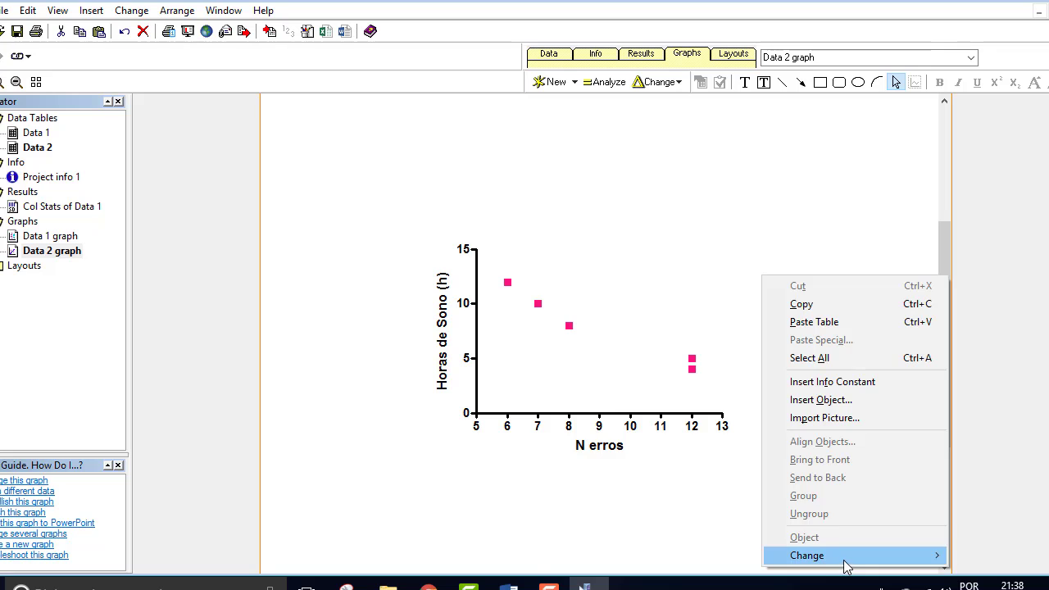
{"action": "mouse_move", "coordinate": [847, 566]}
{"action": "mouse_move", "coordinate": [688, 300]}
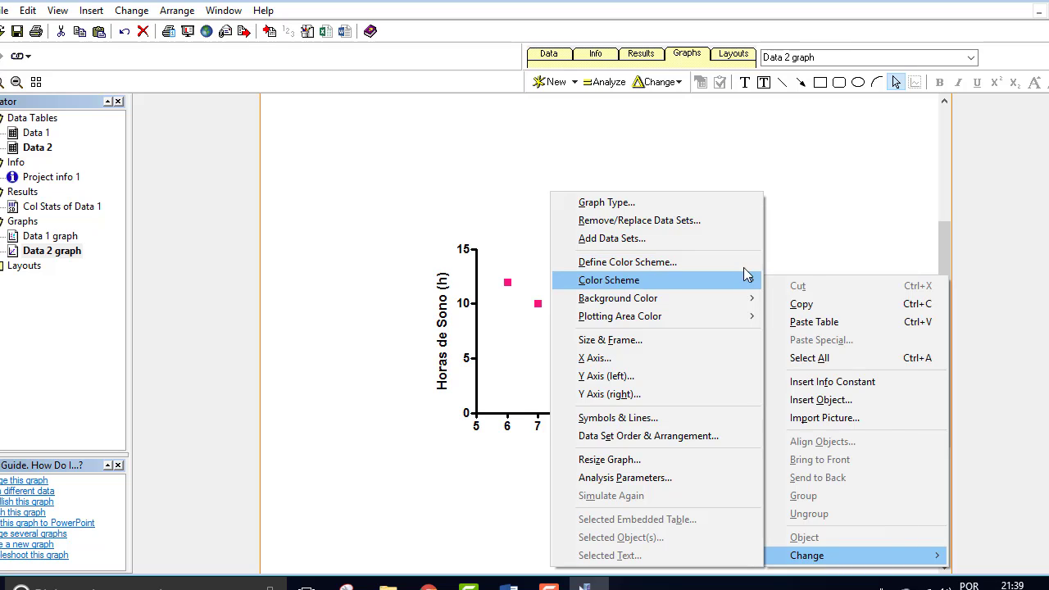
{"action": "mouse_move", "coordinate": [740, 303]}
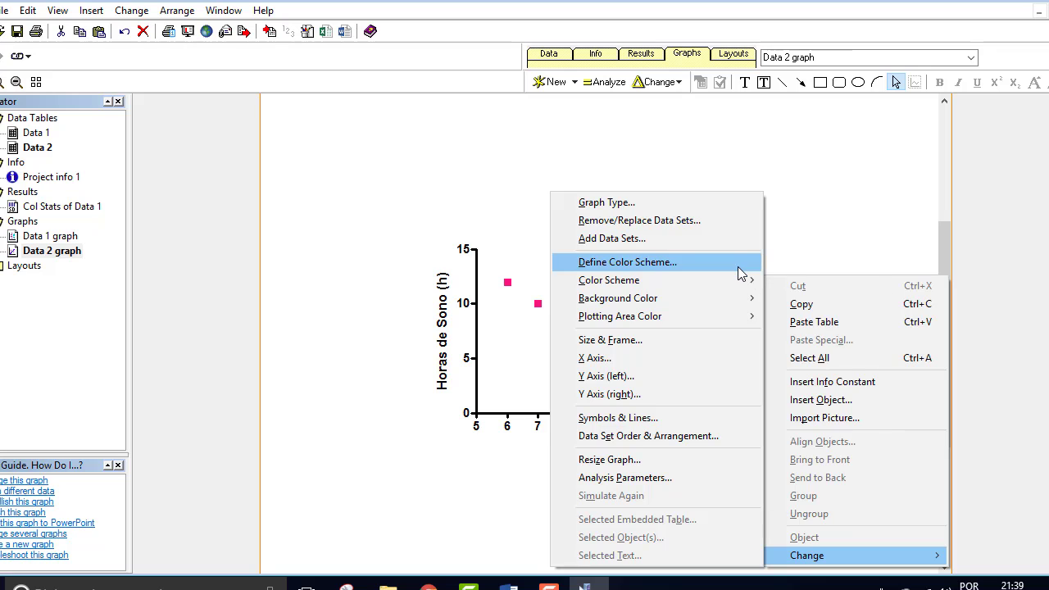
{"action": "left_click", "coordinate": [736, 265]}
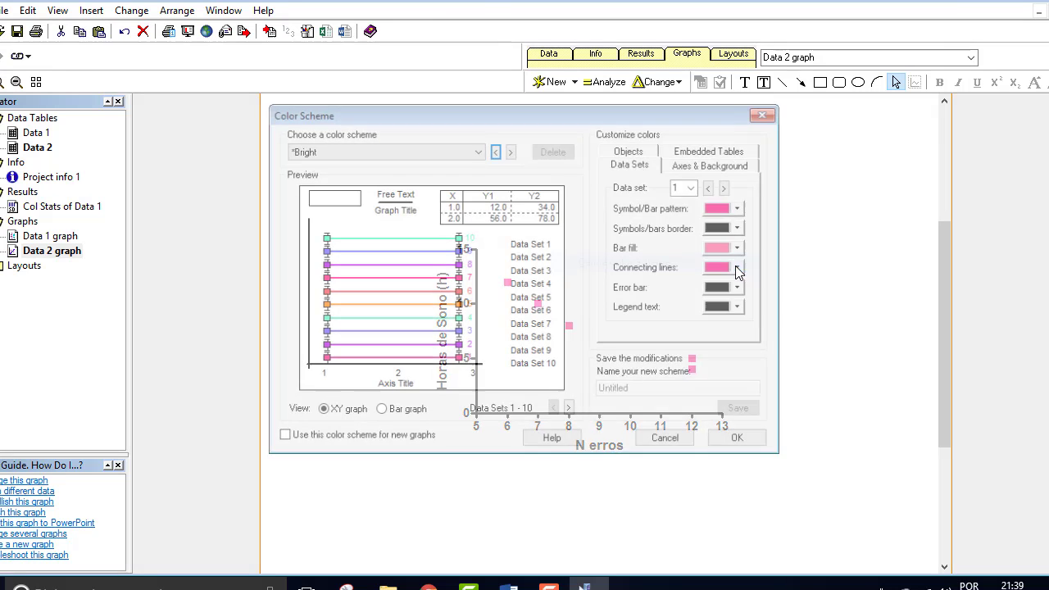
{"action": "left_click", "coordinate": [422, 150]}
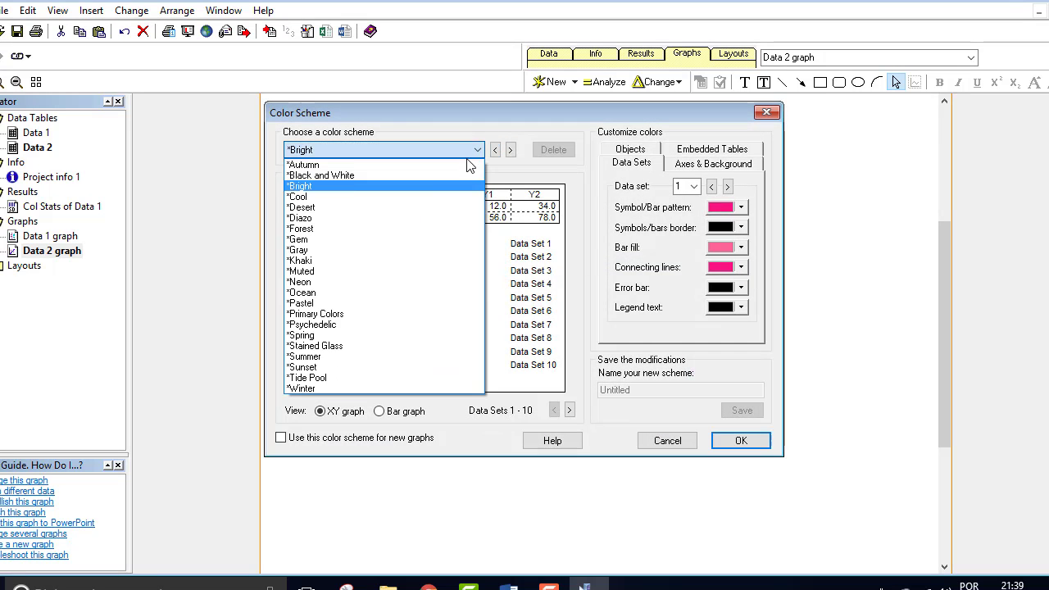
{"action": "left_click", "coordinate": [370, 283]}
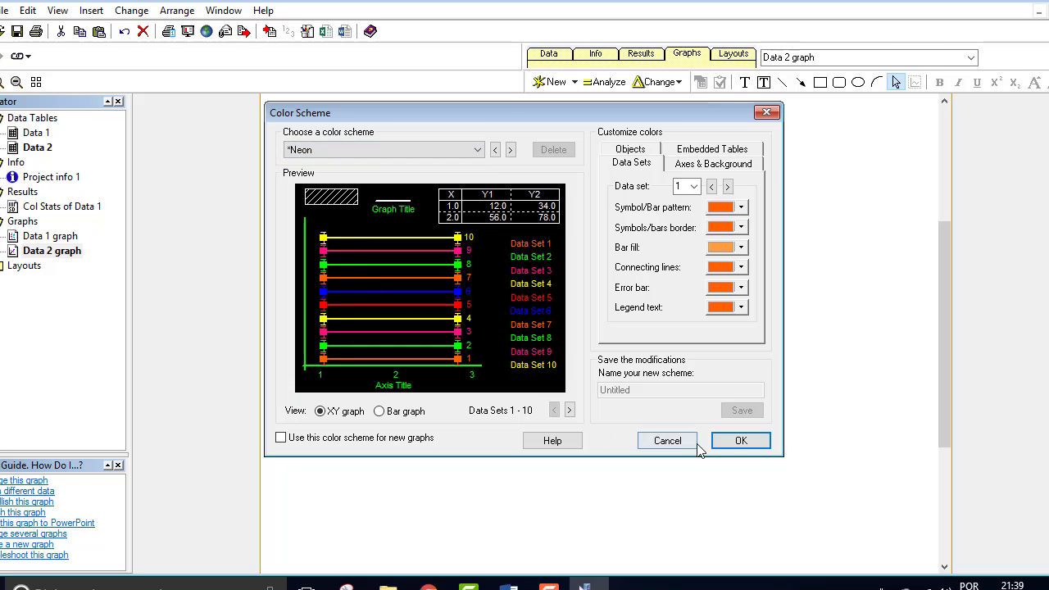
{"action": "left_click", "coordinate": [735, 440]}
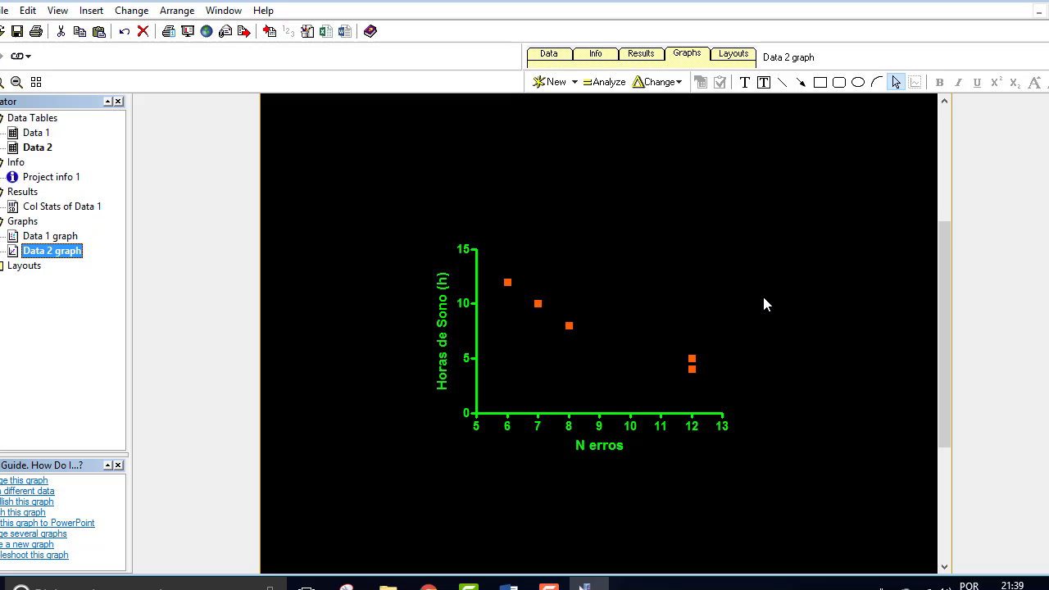
- Undo the Neon color scheme on the Data 2 graph
{"action": "key", "text": "ctrl+z"}
{"action": "key", "text": "ctrl+z"}
{"action": "key", "text": "ctrl+z"}
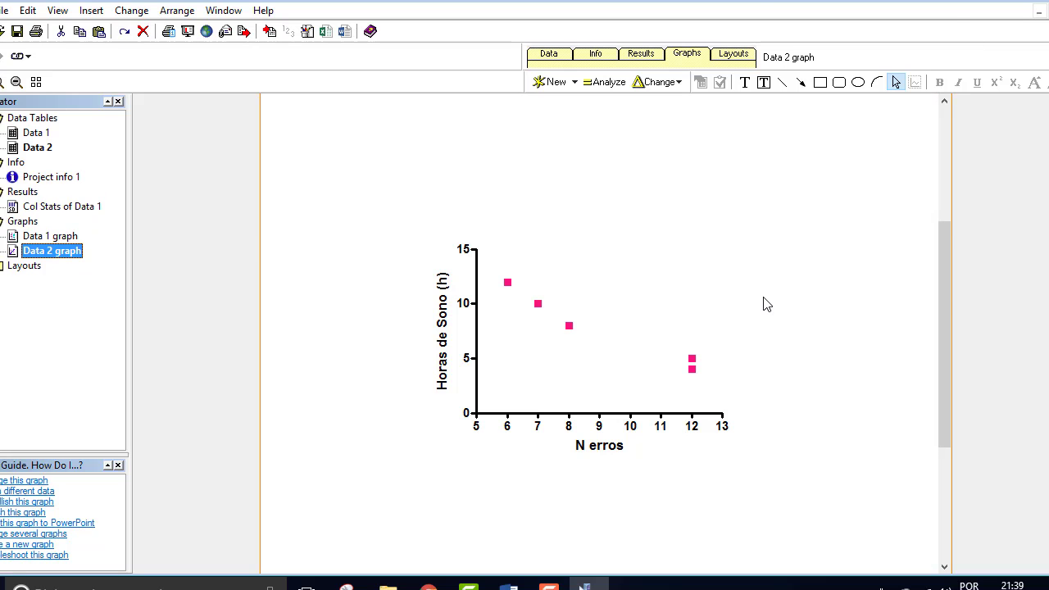
- Set the Data 2 graph's color scheme to Black and White
{"action": "right_click", "coordinate": [763, 299]}
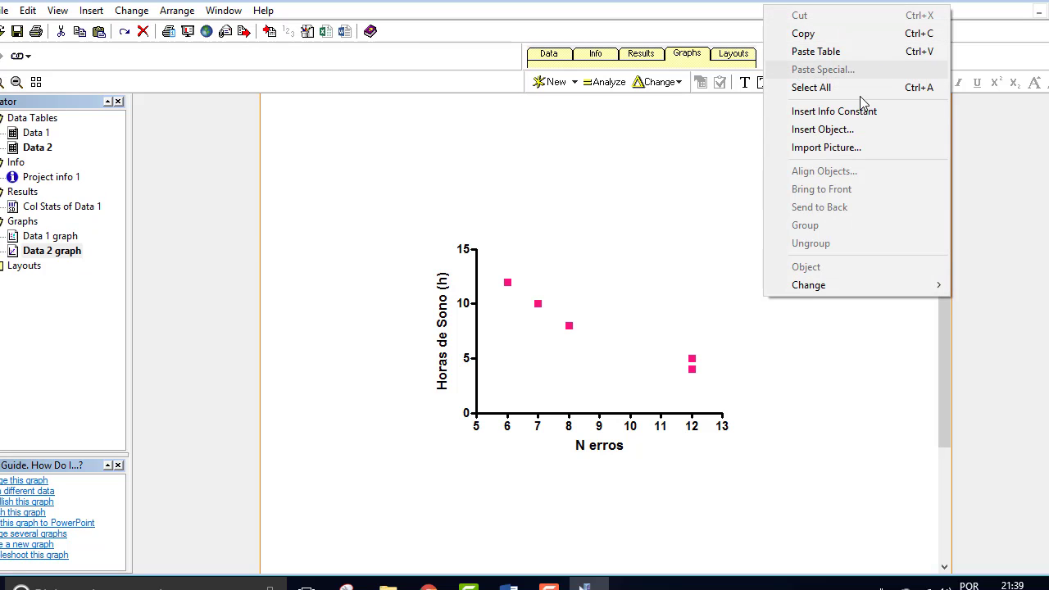
{"action": "mouse_move", "coordinate": [861, 287]}
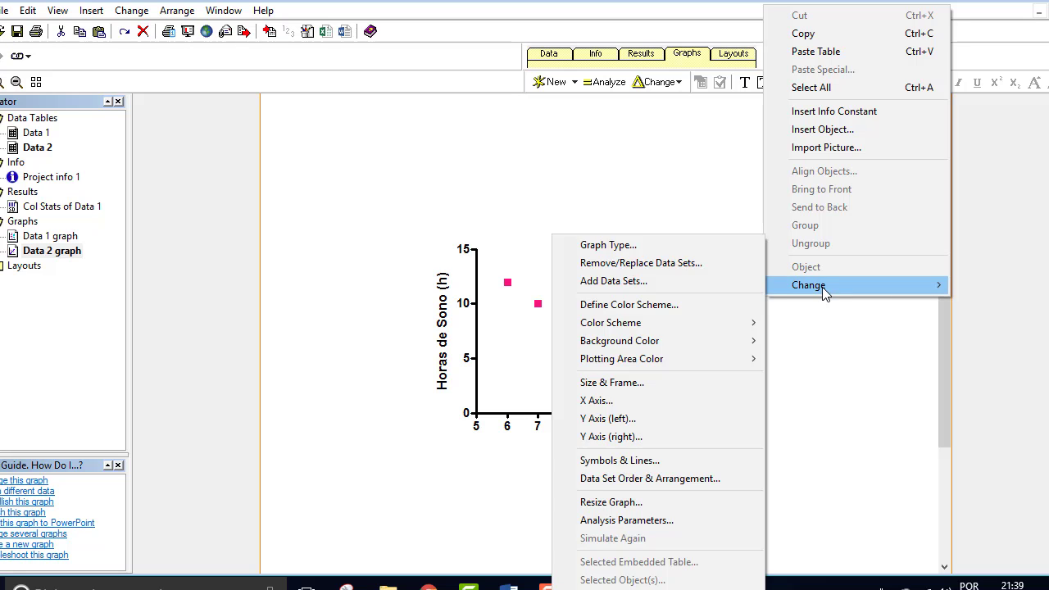
{"action": "left_click", "coordinate": [703, 306]}
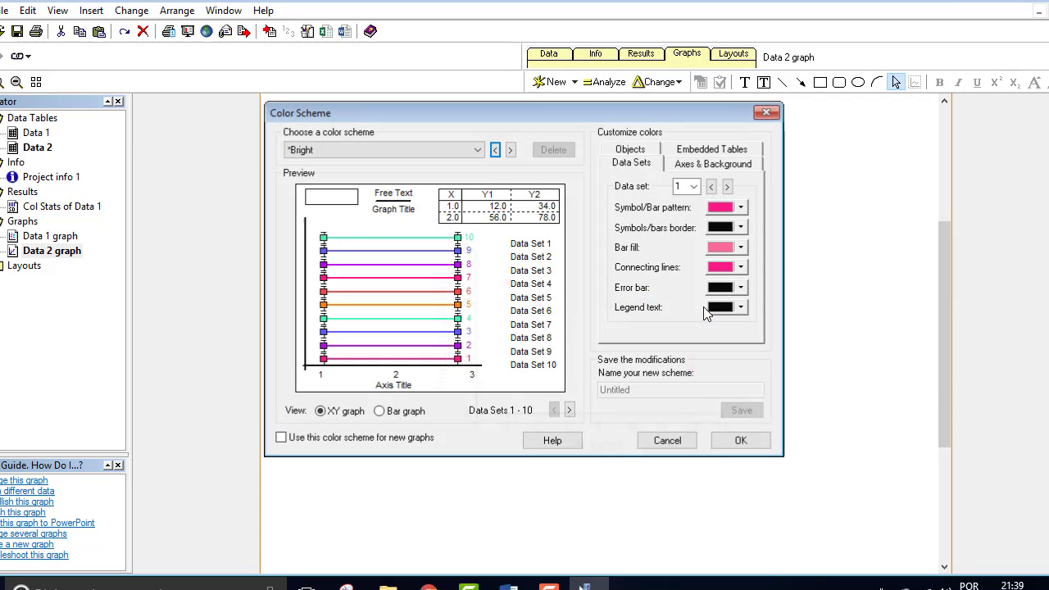
{"action": "left_click", "coordinate": [477, 149]}
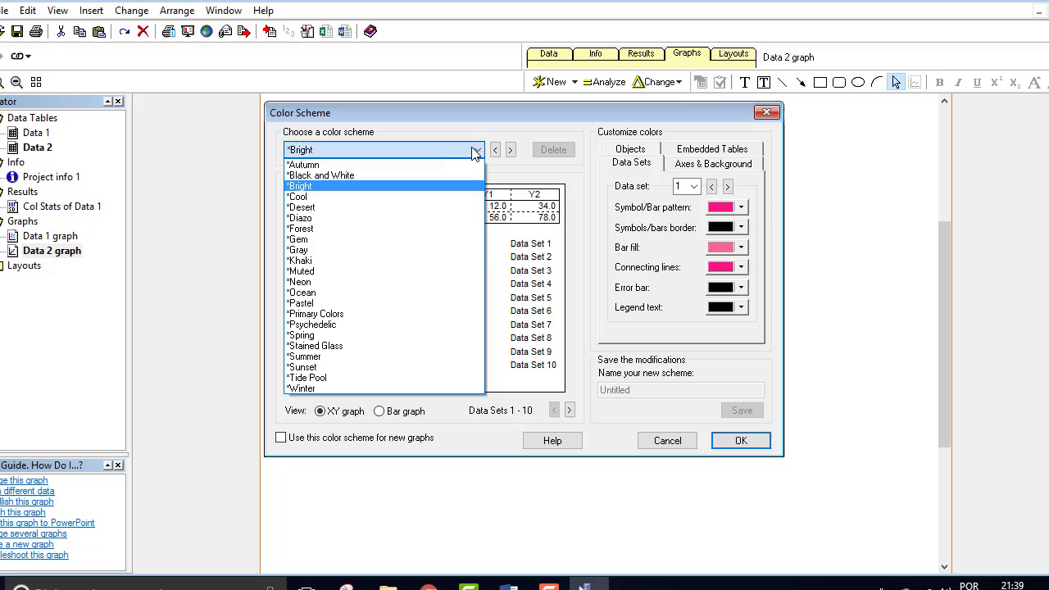
{"action": "left_click", "coordinate": [416, 174]}
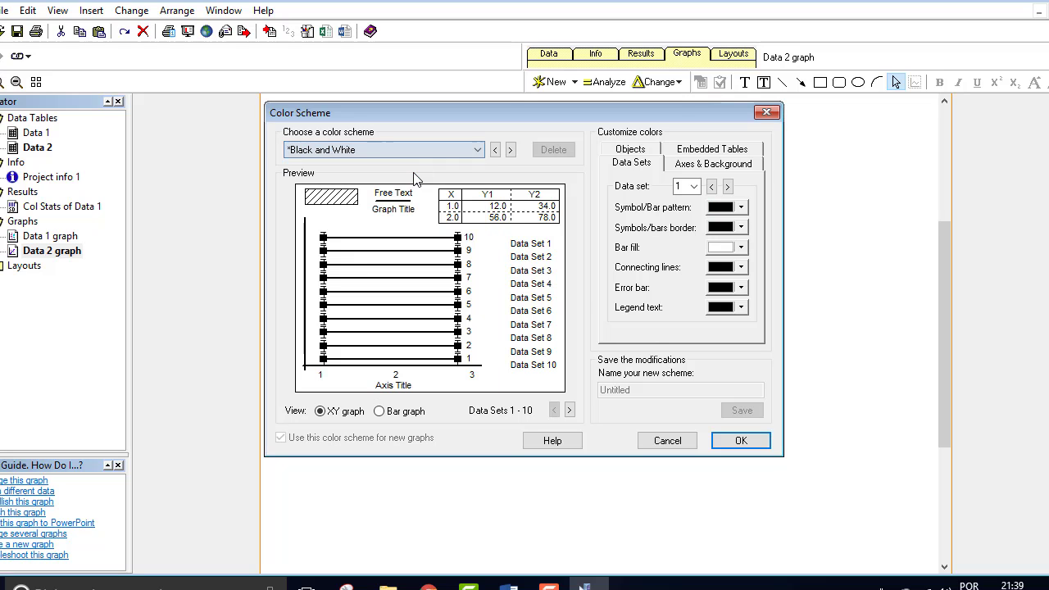
{"action": "left_click", "coordinate": [740, 441]}
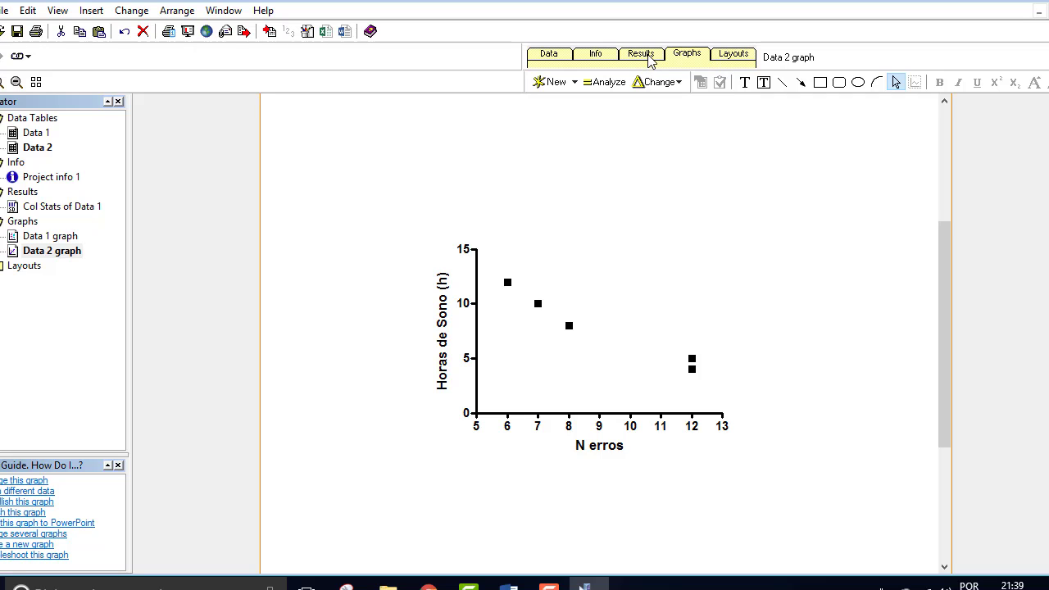
- Run the built-in Correlation analysis on all data sets of Data 2, then review its results against the data table and graph
{"action": "left_click", "coordinate": [555, 56]}
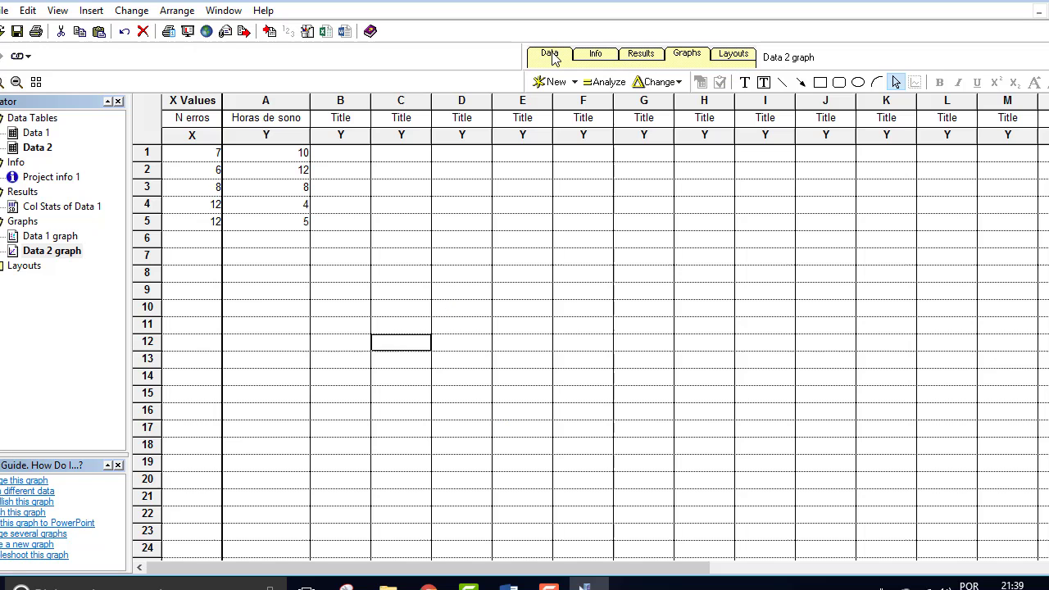
{"action": "left_click", "coordinate": [603, 82]}
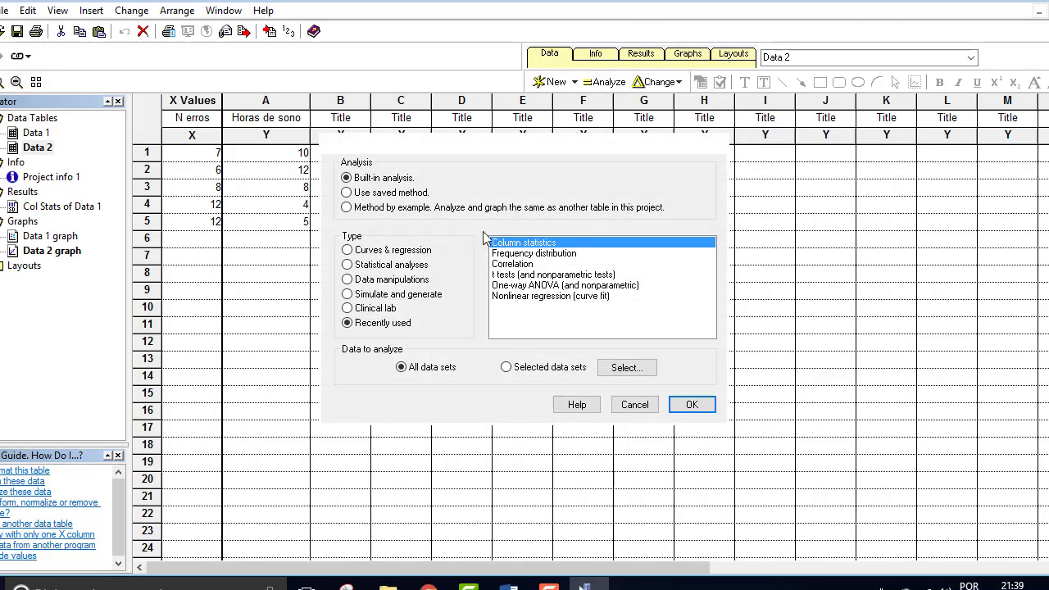
{"action": "left_click", "coordinate": [361, 271]}
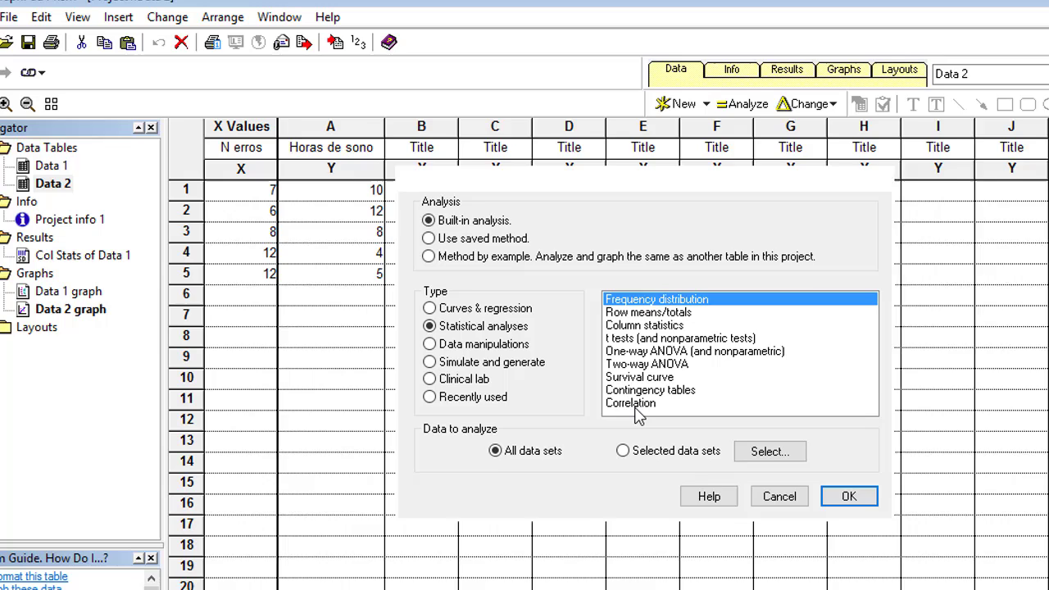
{"action": "left_click", "coordinate": [514, 328]}
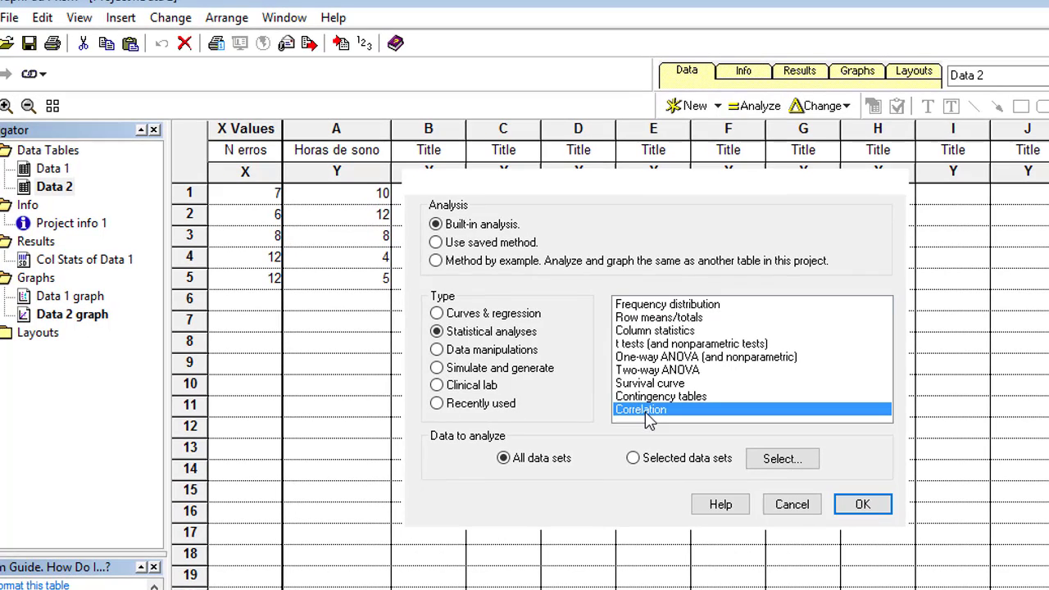
{"action": "left_click", "coordinate": [862, 504]}
{"action": "left_click", "coordinate": [793, 467]}
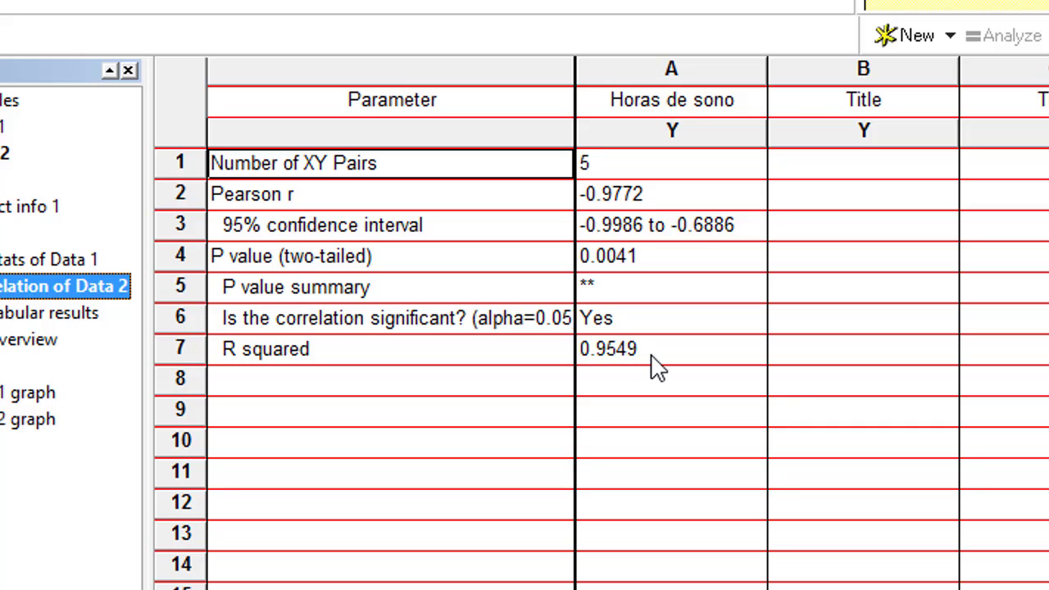
{"action": "left_click", "coordinate": [910, 4]}
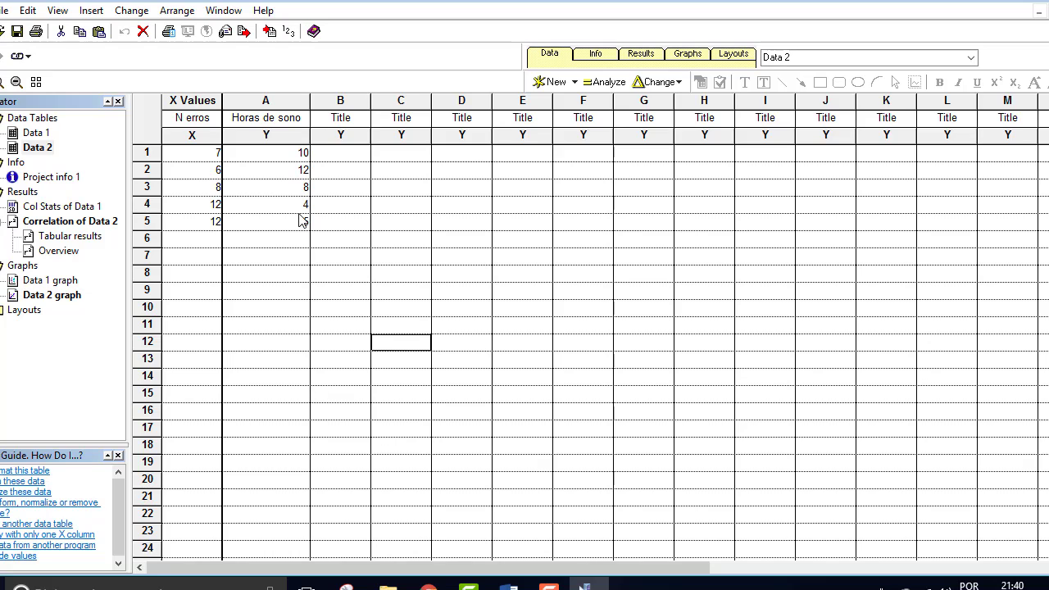
{"action": "left_click", "coordinate": [695, 57]}
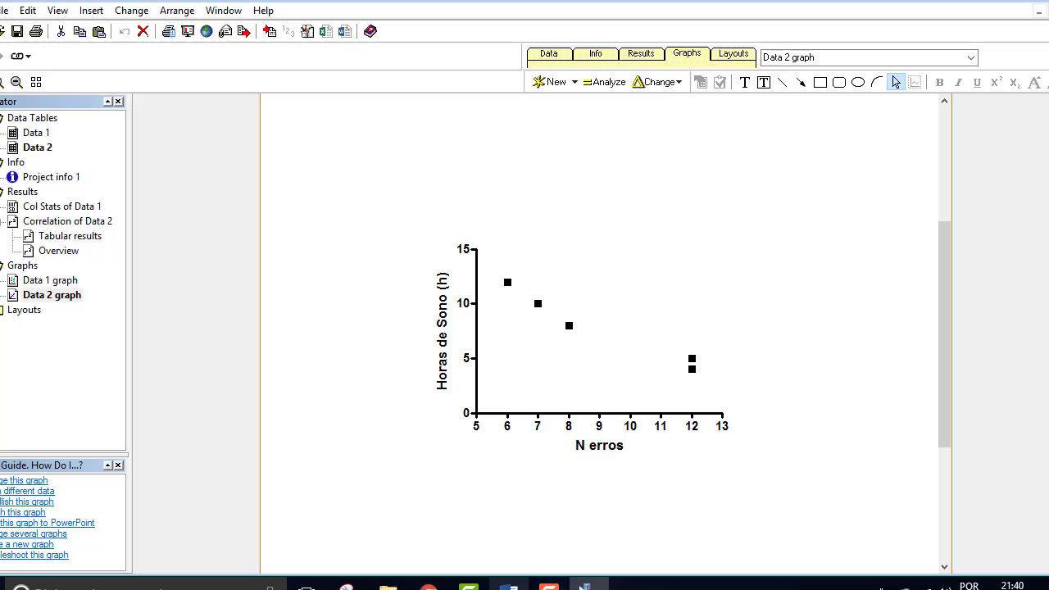
- Switch to Word, add "4. Faça a regressão linear!" on a new line below question 3, and look over the questions that follow
{"action": "left_click", "coordinate": [508, 587]}
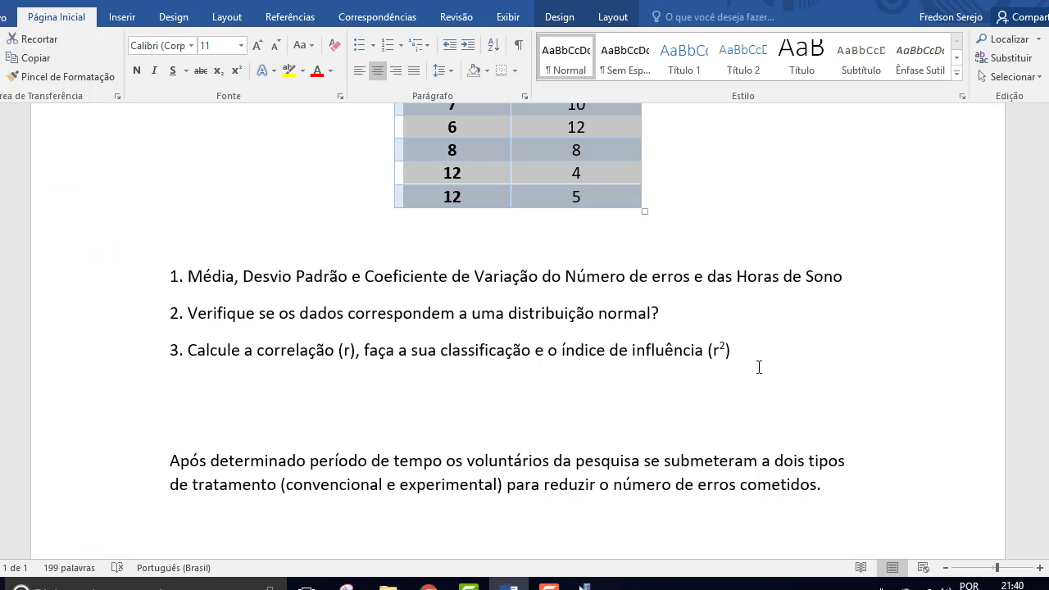
{"action": "left_click", "coordinate": [741, 349]}
{"action": "key", "text": "Return"}
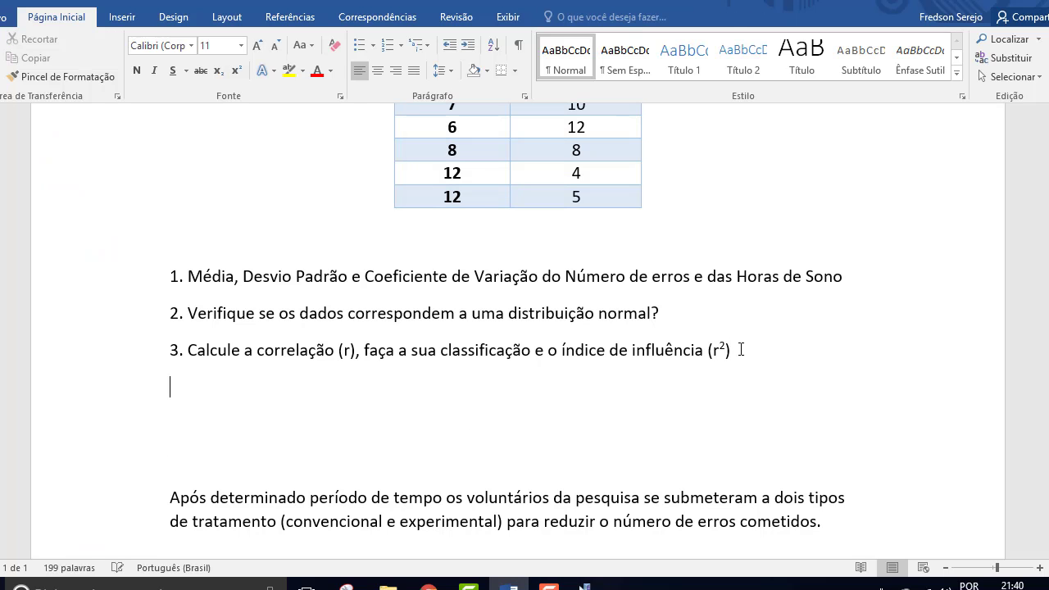
{"action": "type", "text": "4. Faça"}
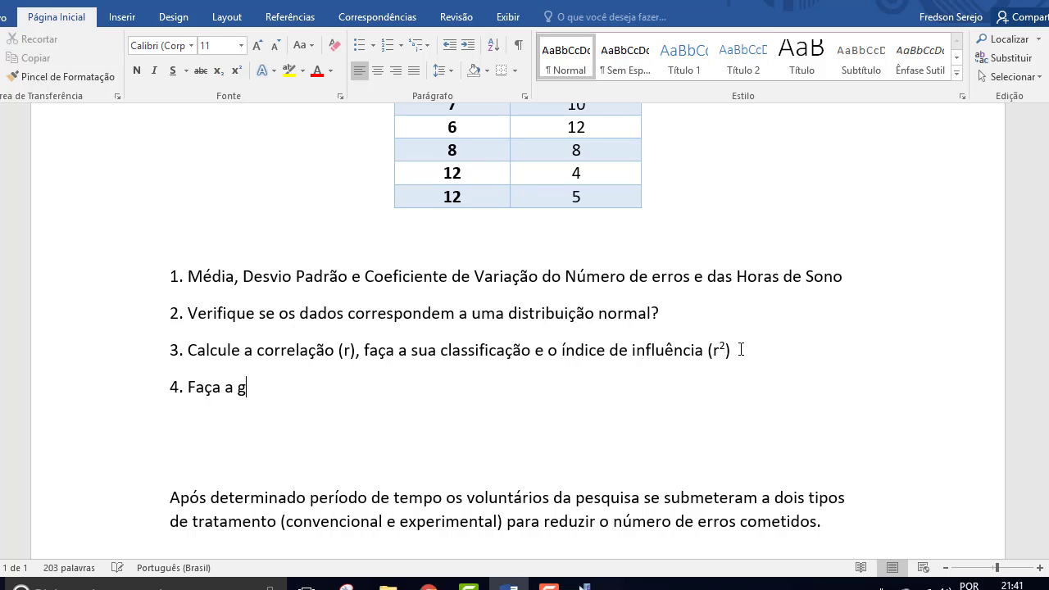
{"action": "type", "text": " a regressão linear!"}
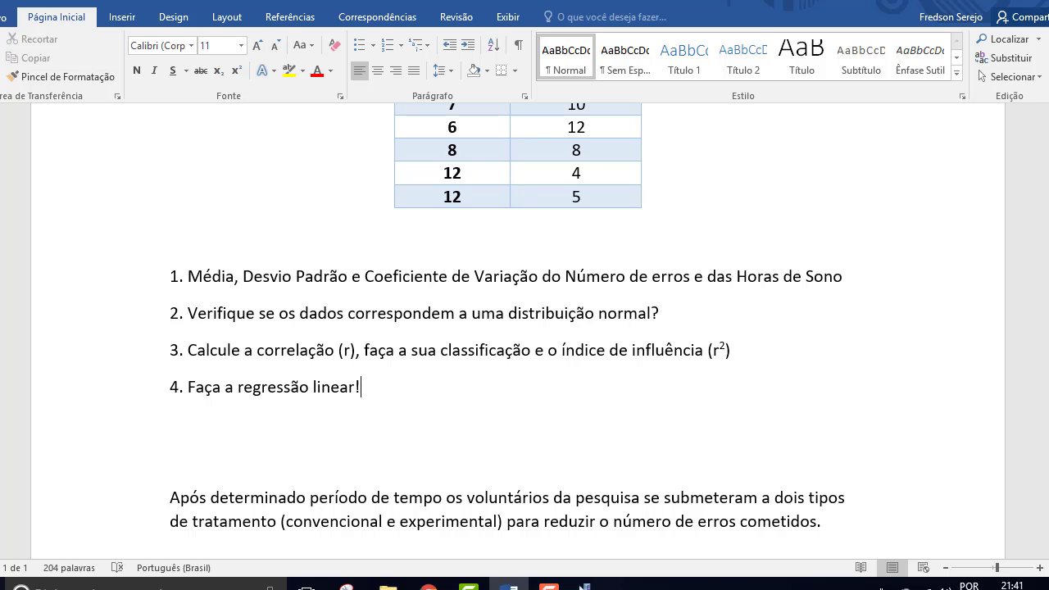
{"action": "scroll", "coordinate": [524, 328], "scroll_direction": "down", "scroll_amount": 12}
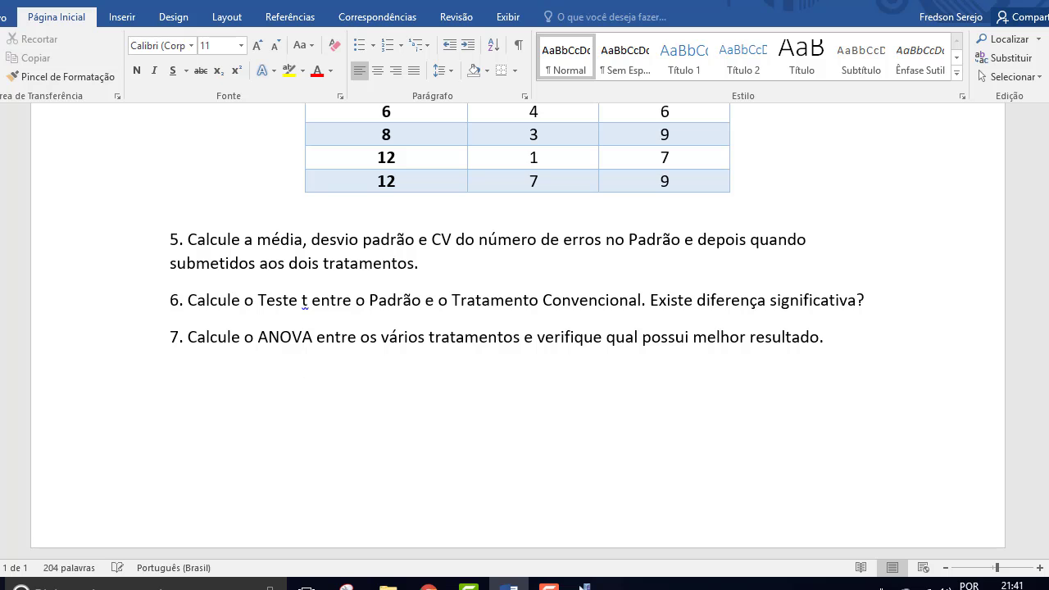
{"action": "scroll", "coordinate": [516, 328], "scroll_direction": "up", "scroll_amount": 10}
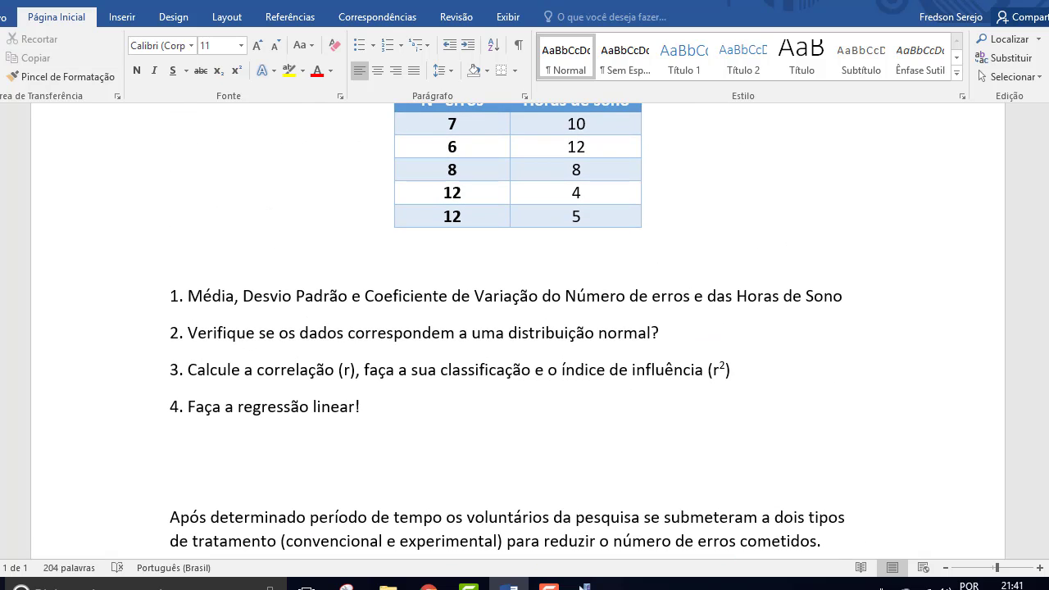
- Switch to GraphPad Prism, run a Linear regression on Data 2 with the default parameters, and check its graph and data table
{"action": "left_click", "coordinate": [585, 586]}
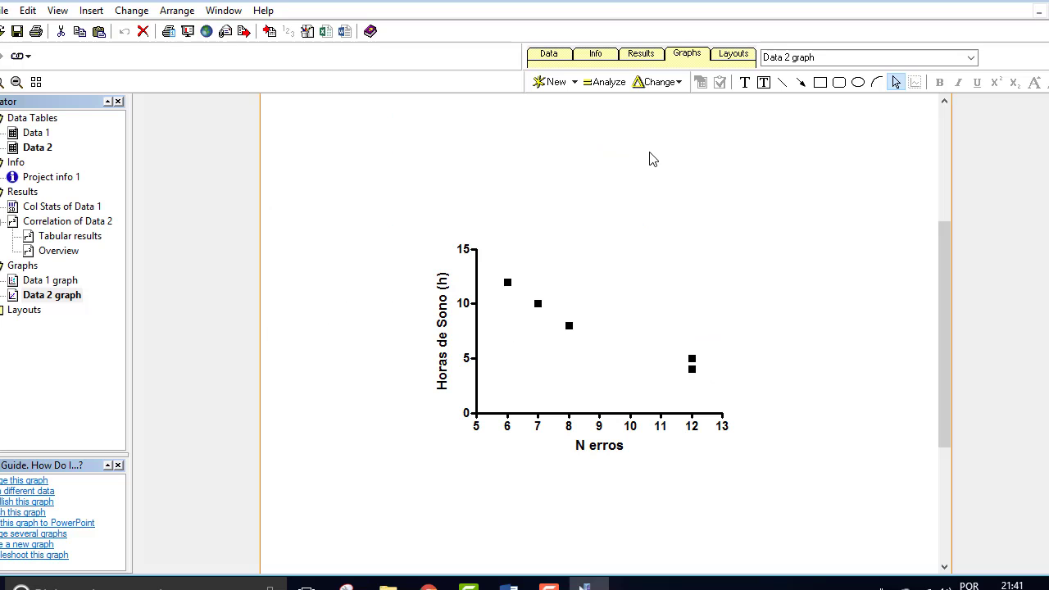
{"action": "left_click", "coordinate": [605, 82]}
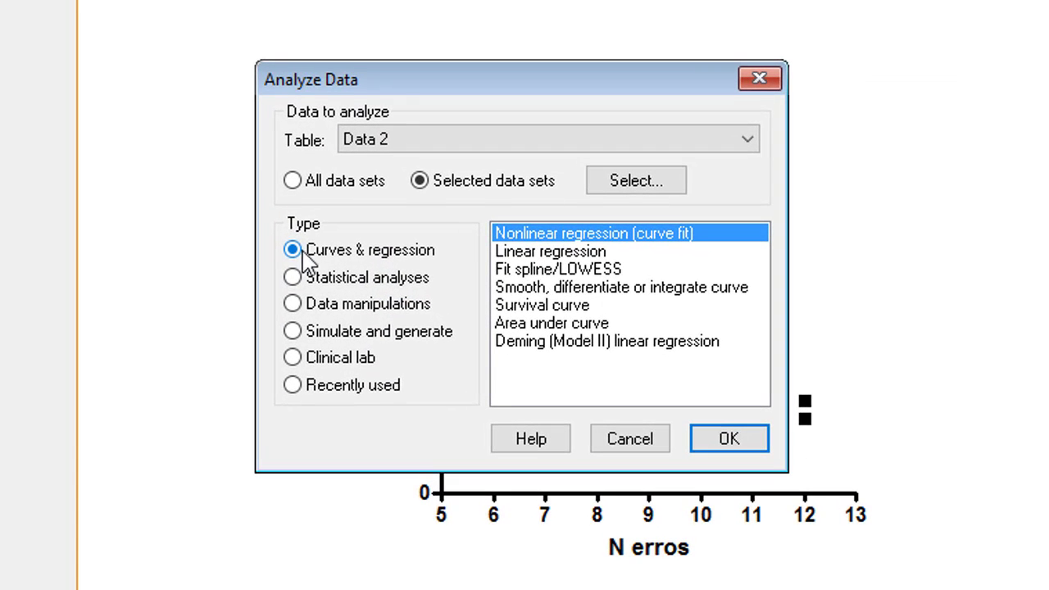
{"action": "left_click", "coordinate": [564, 261]}
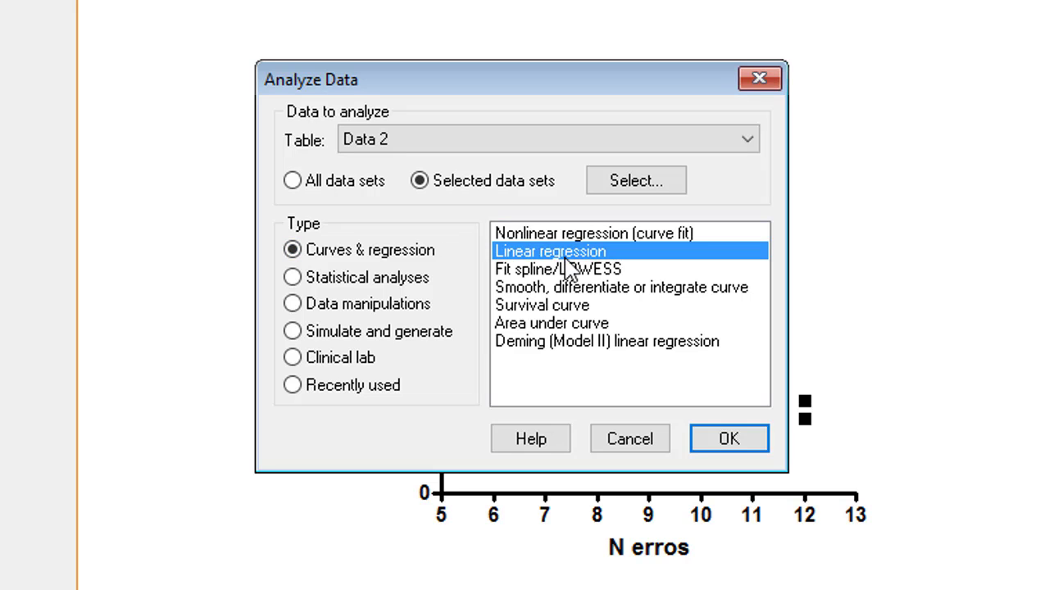
{"action": "left_click", "coordinate": [755, 448]}
{"action": "left_click", "coordinate": [733, 541]}
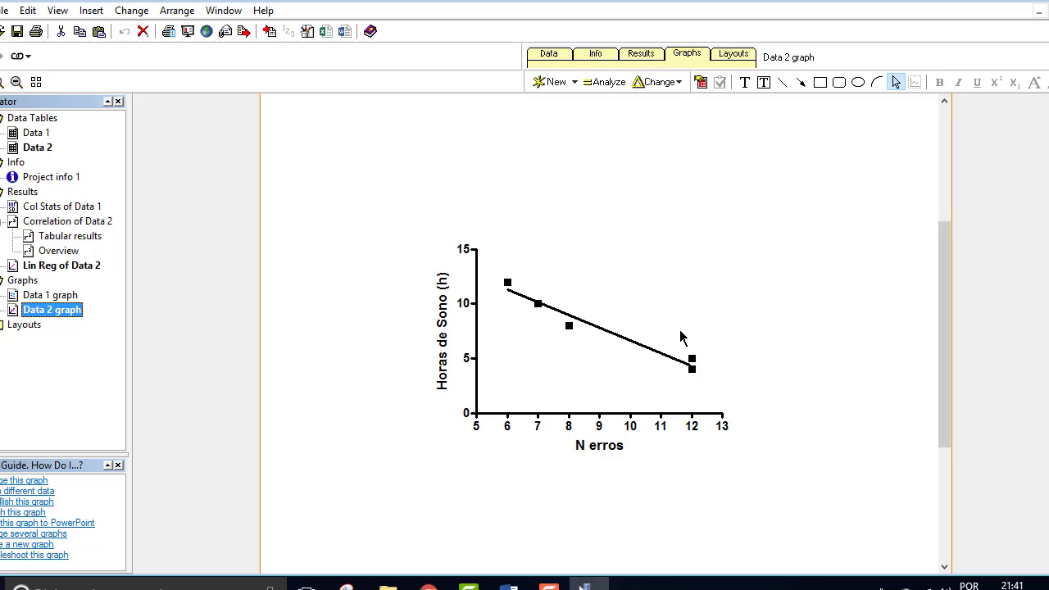
{"action": "left_click", "coordinate": [551, 61]}
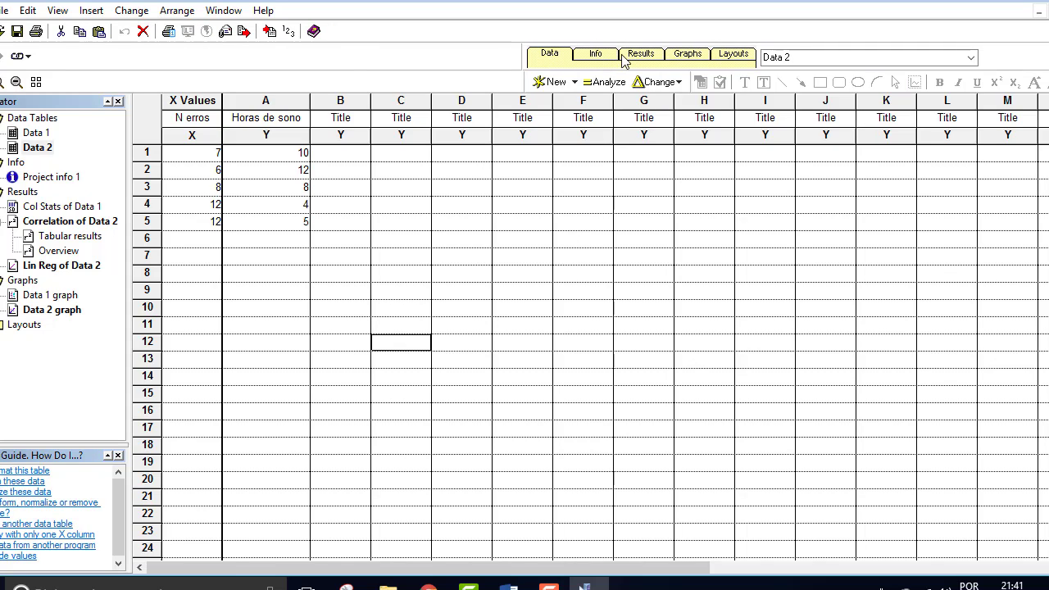
- Switch to Word, read the treatment exercise, and remove the extra blank line between its introductory paragraph and the treatments table
{"action": "left_click", "coordinate": [508, 585]}
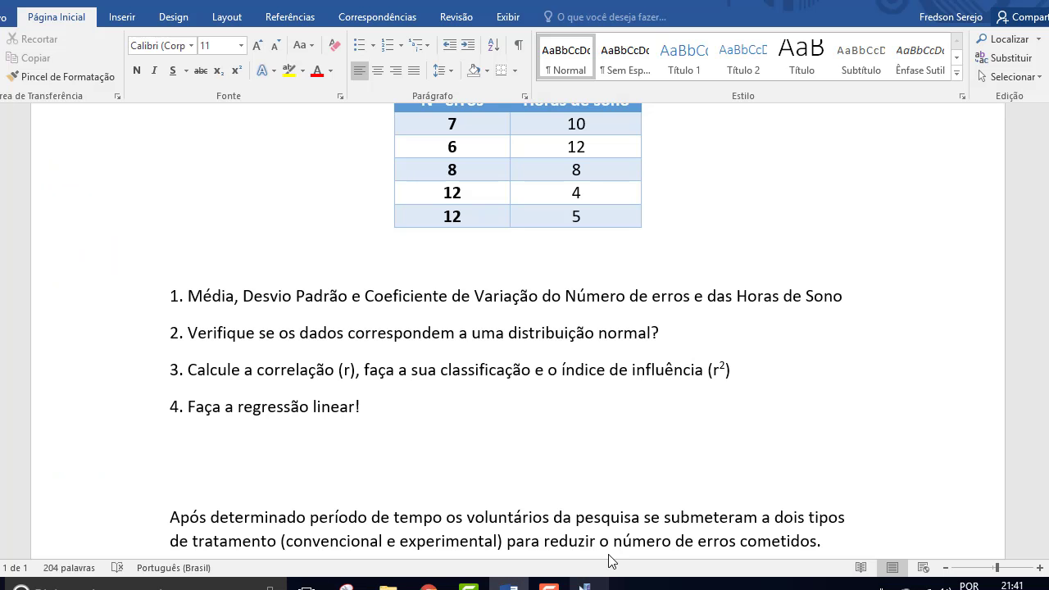
{"action": "scroll", "coordinate": [189, 232], "scroll_direction": "down", "scroll_amount": 3}
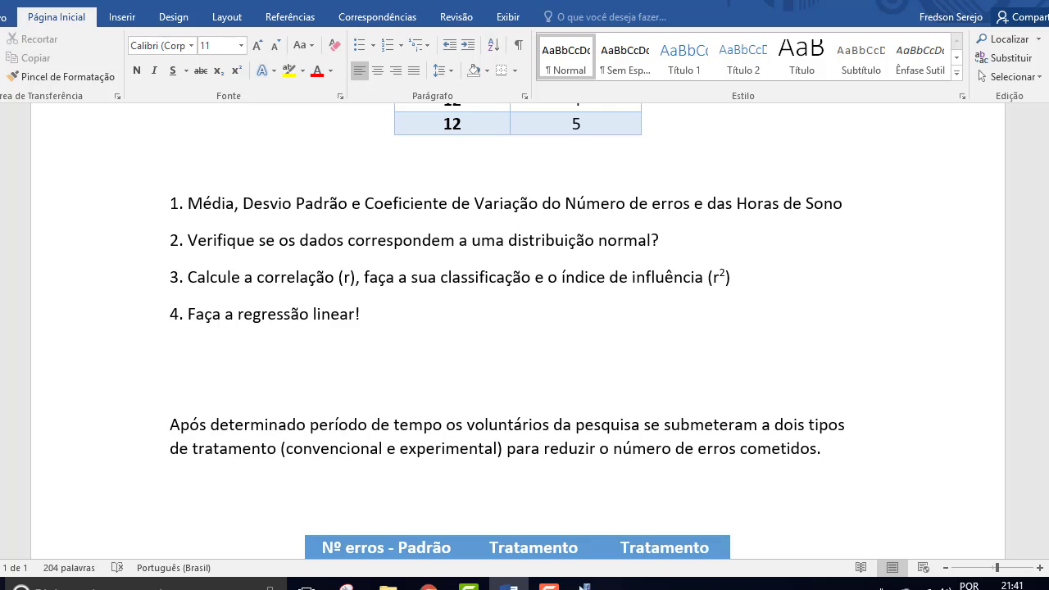
{"action": "scroll", "coordinate": [303, 560], "scroll_direction": "down", "scroll_amount": 6}
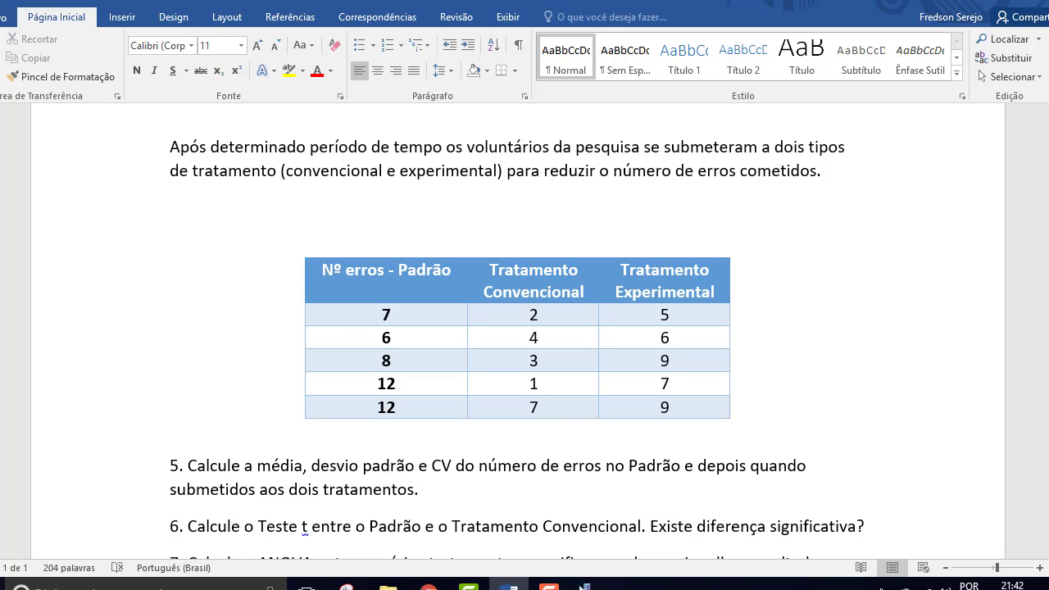
{"action": "left_click", "coordinate": [399, 185]}
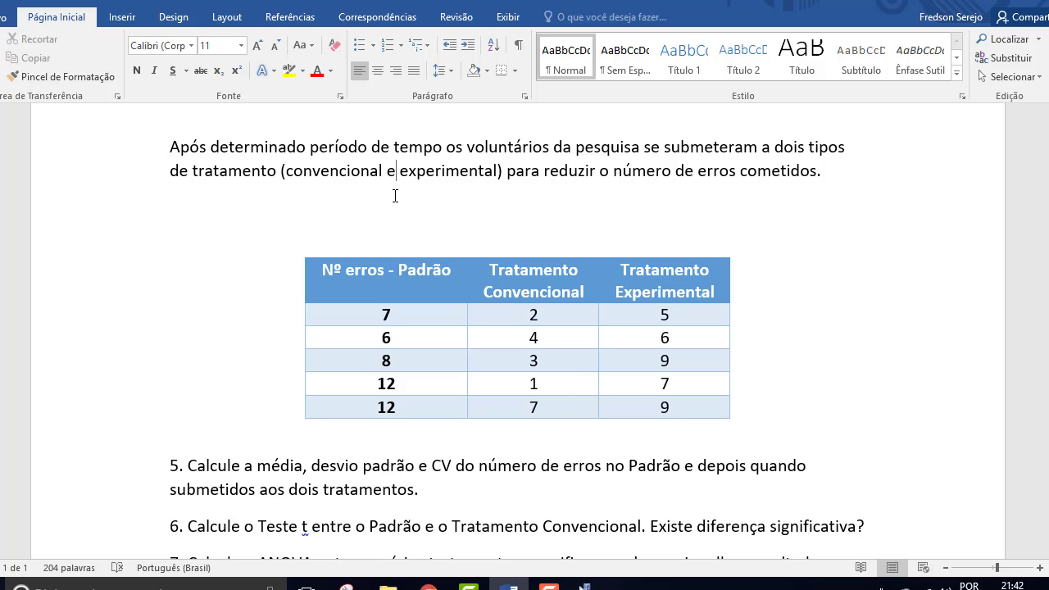
{"action": "left_click", "coordinate": [830, 176]}
{"action": "key", "text": "Delete"}
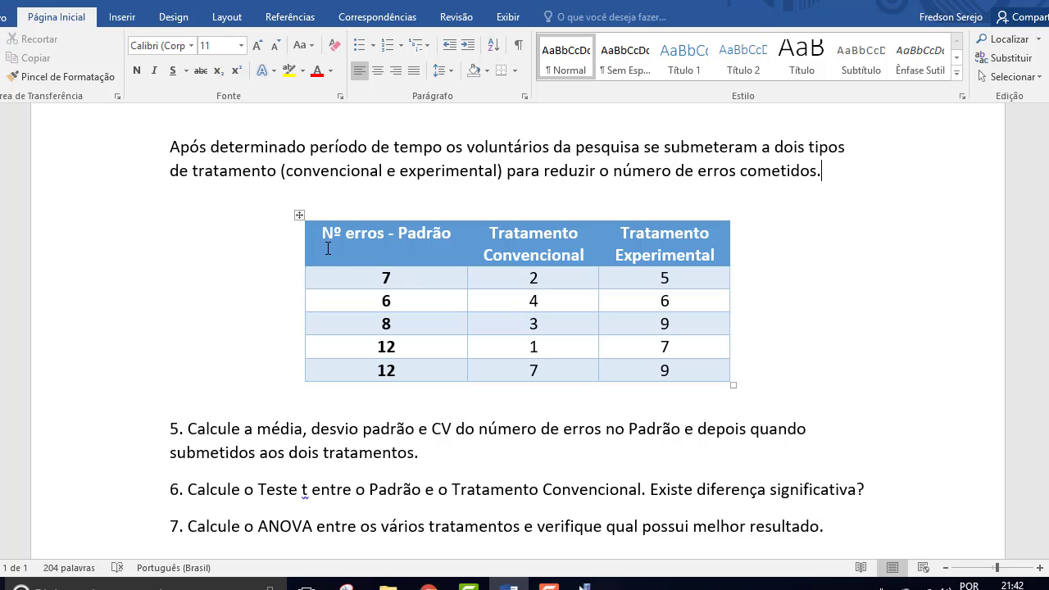
- Copy the whole treatments table, then in GraphPad Prism create a new one-grouping-variable project with a vertical column bar graph
{"action": "left_click_drag", "start_coordinate": [325, 235], "coordinate": [686, 370]}
{"action": "left_click", "coordinate": [584, 583]}
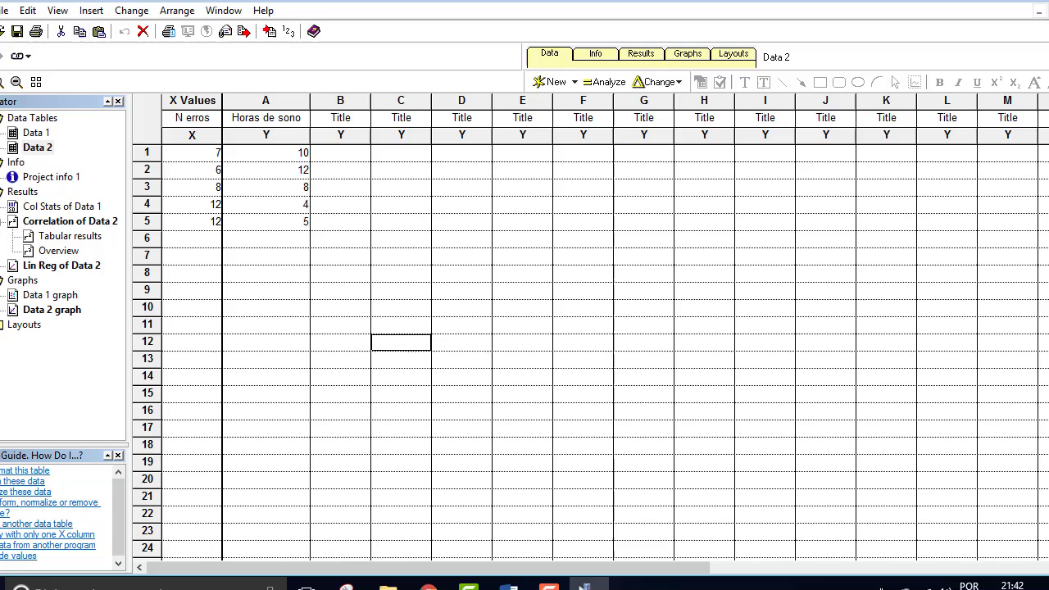
{"action": "left_click", "coordinate": [5, 11]}
{"action": "left_click", "coordinate": [31, 29]}
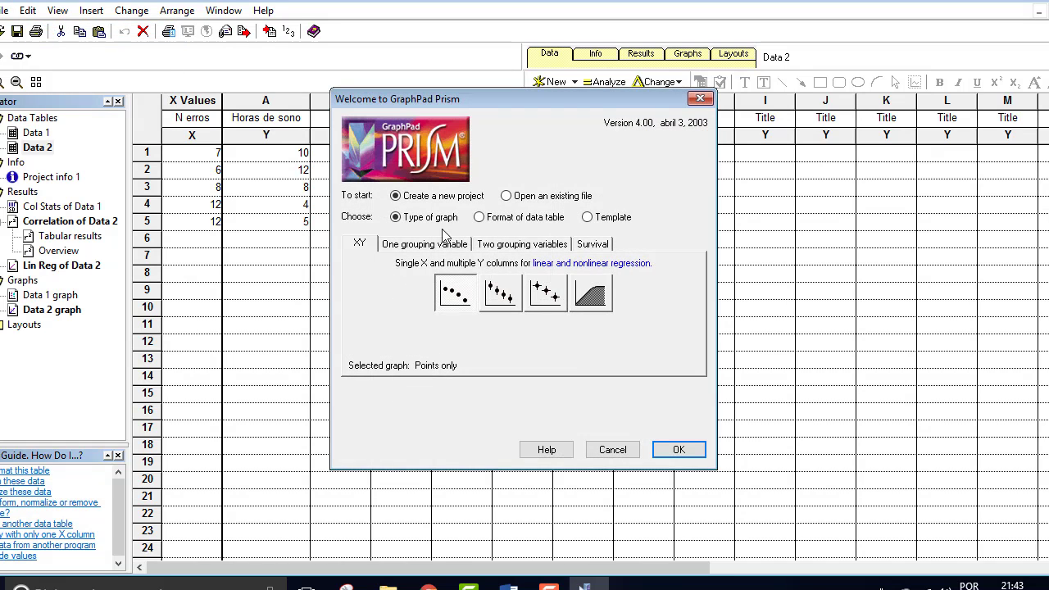
{"action": "left_click", "coordinate": [441, 248]}
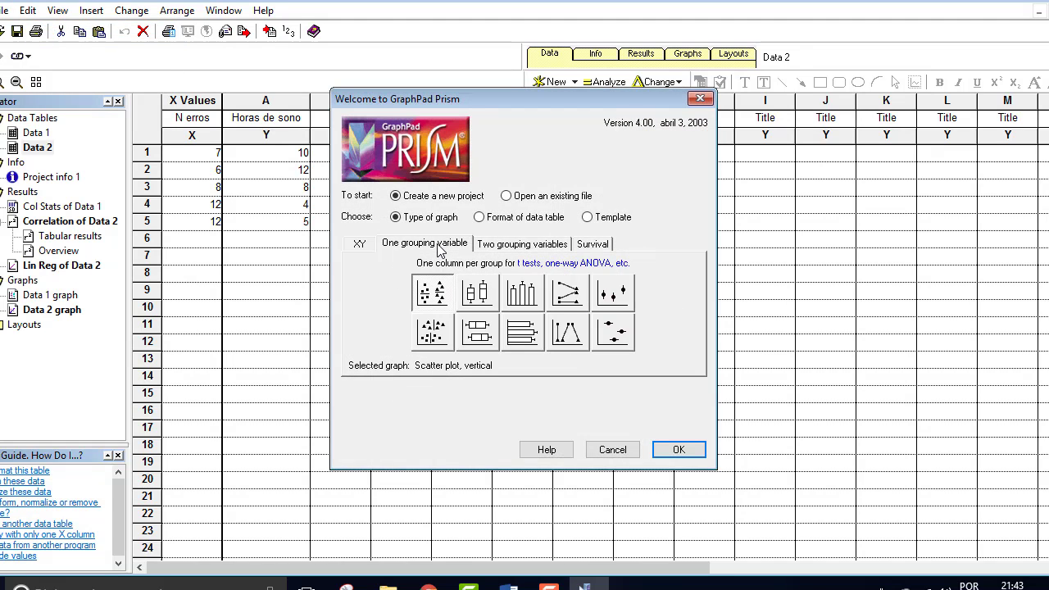
{"action": "left_click", "coordinate": [522, 293]}
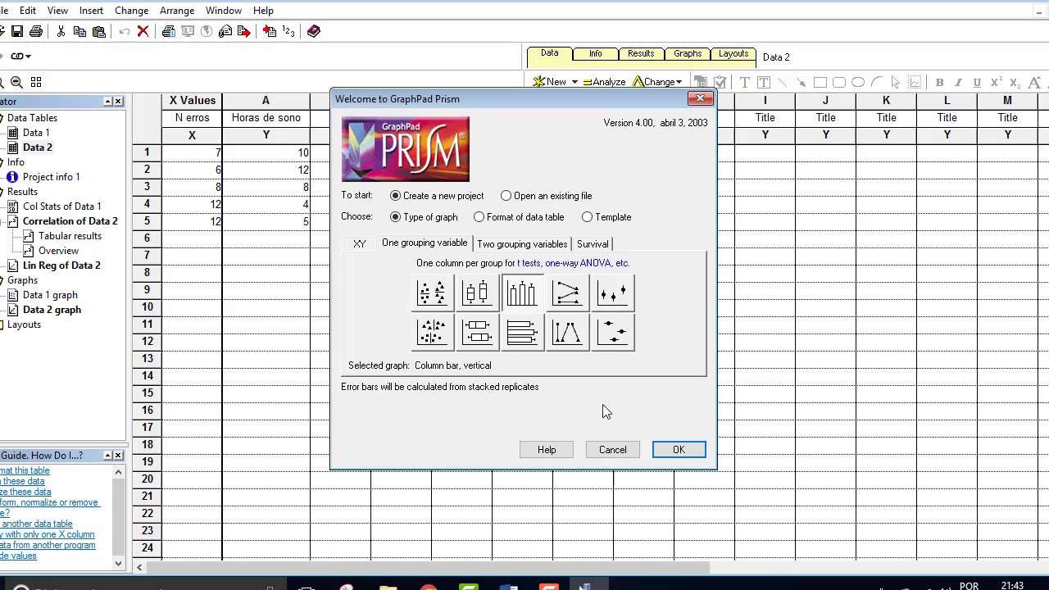
{"action": "left_click", "coordinate": [684, 455]}
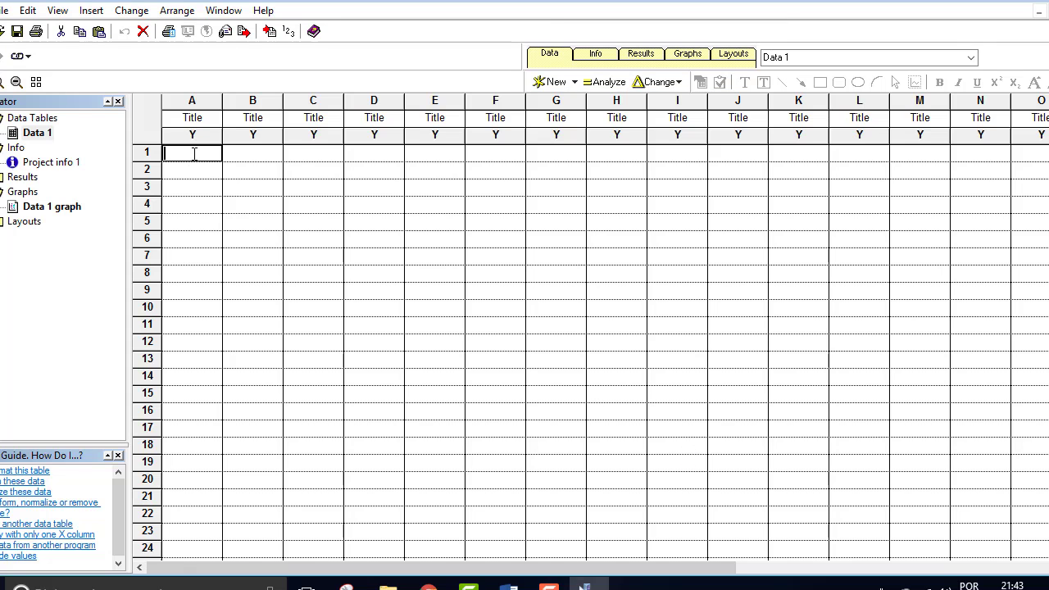
- Paste the copied table into Data 1 from column A, row 1, and correct the column A title to "N erros - Padrao"
{"action": "key", "text": "ctrl+v"}
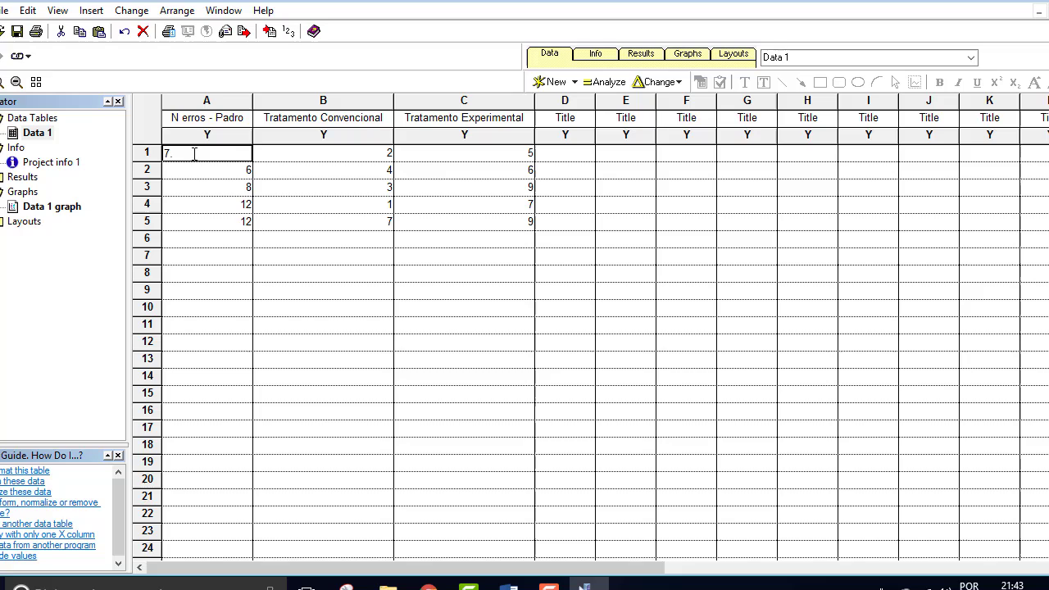
{"action": "left_click", "coordinate": [446, 331]}
{"action": "left_click", "coordinate": [244, 118]}
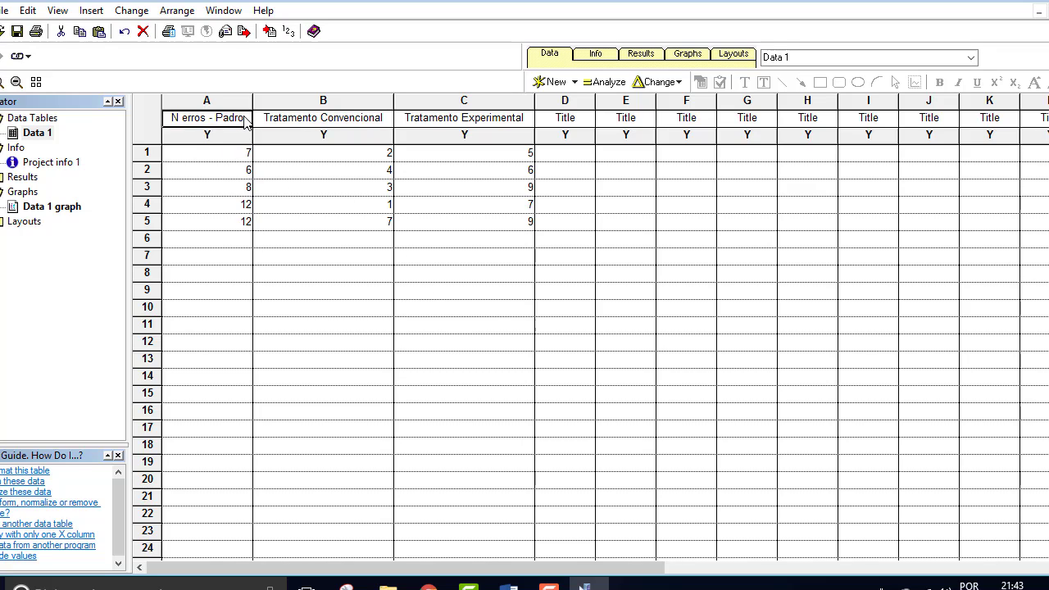
{"action": "double_click", "coordinate": [244, 118]}
{"action": "left_click", "coordinate": [243, 118]}
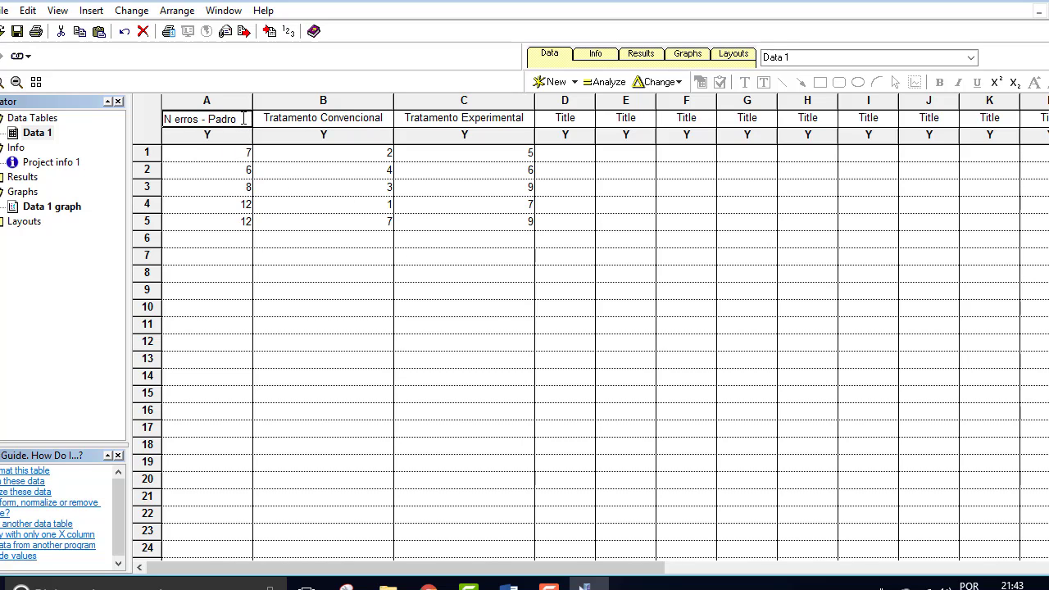
{"action": "key", "text": "Left"}
{"action": "type", "text": "a"}
{"action": "left_click", "coordinate": [342, 280]}
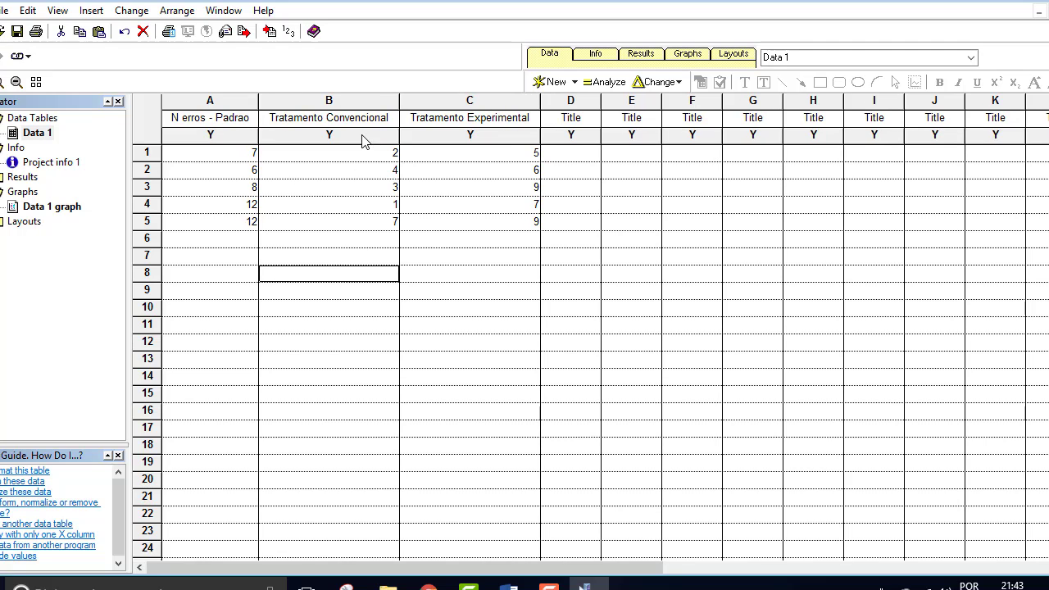
- Open the Data 1 graph and stretch its X axis in both directions until the three column labels no longer overlap
{"action": "left_click", "coordinate": [691, 55]}
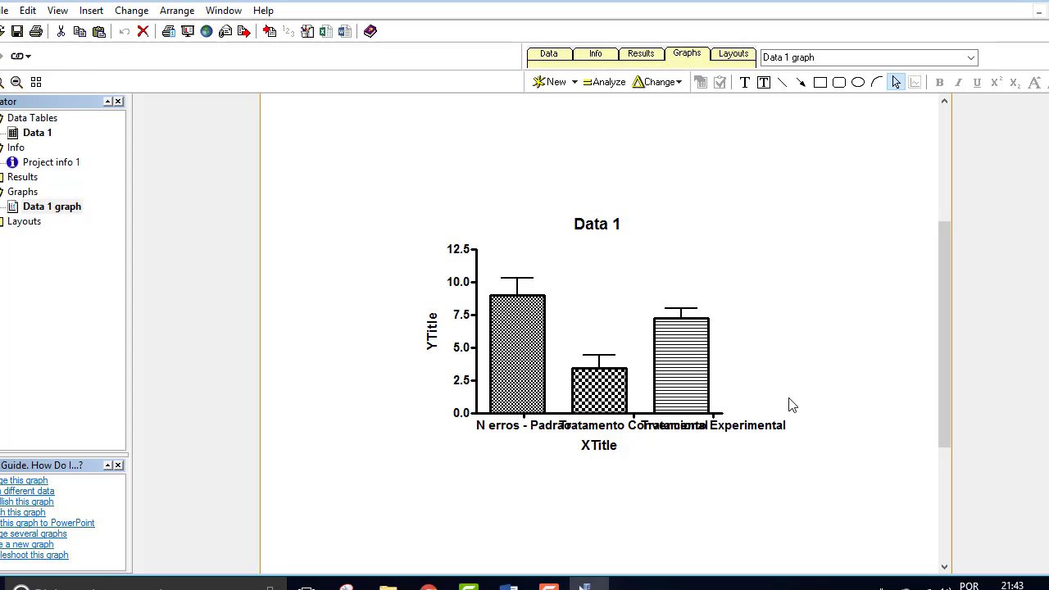
{"action": "left_click", "coordinate": [722, 415]}
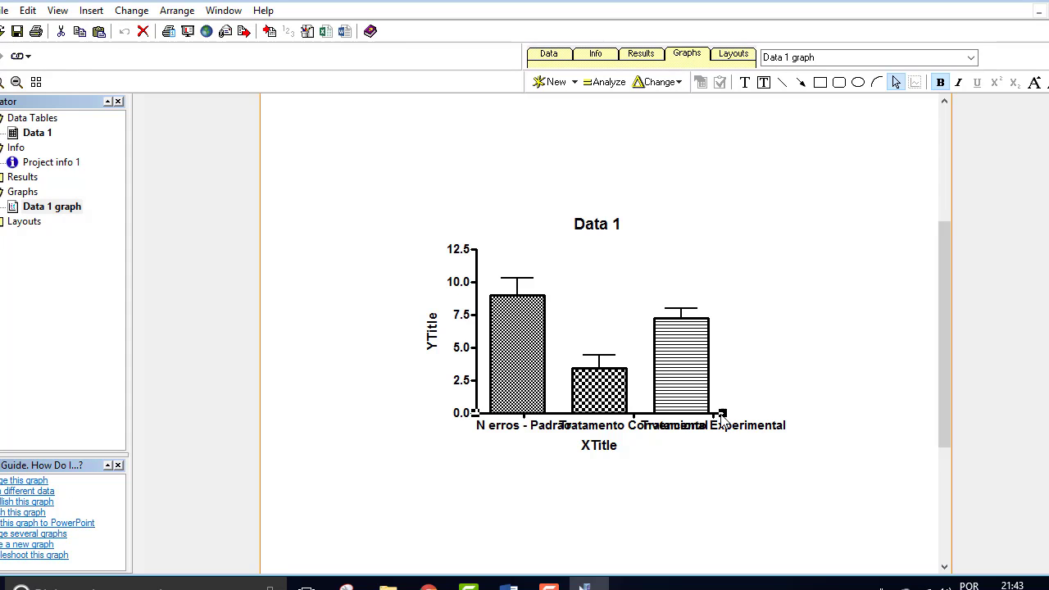
{"action": "left_click_drag", "start_coordinate": [755, 411], "coordinate": [902, 412]}
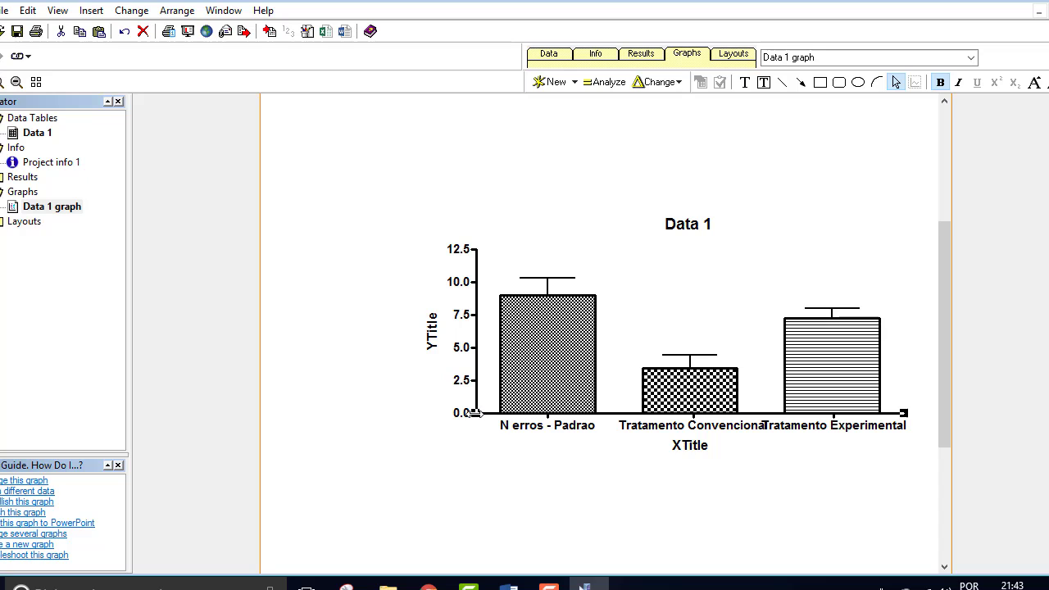
{"action": "left_click_drag", "start_coordinate": [475, 413], "coordinate": [367, 415]}
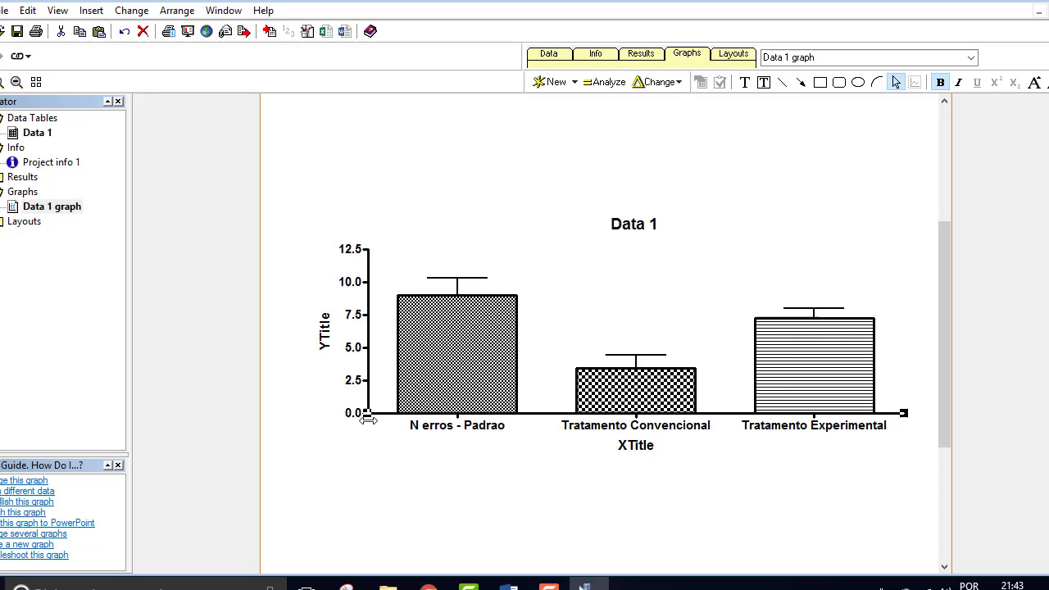
{"action": "left_click", "coordinate": [484, 495]}
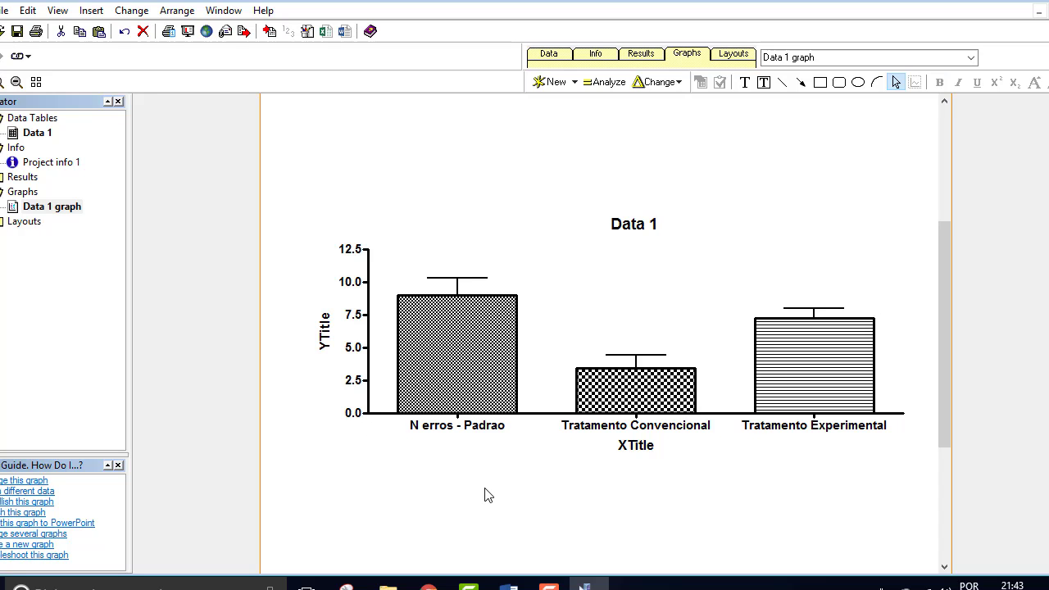
{"action": "left_click", "coordinate": [903, 413]}
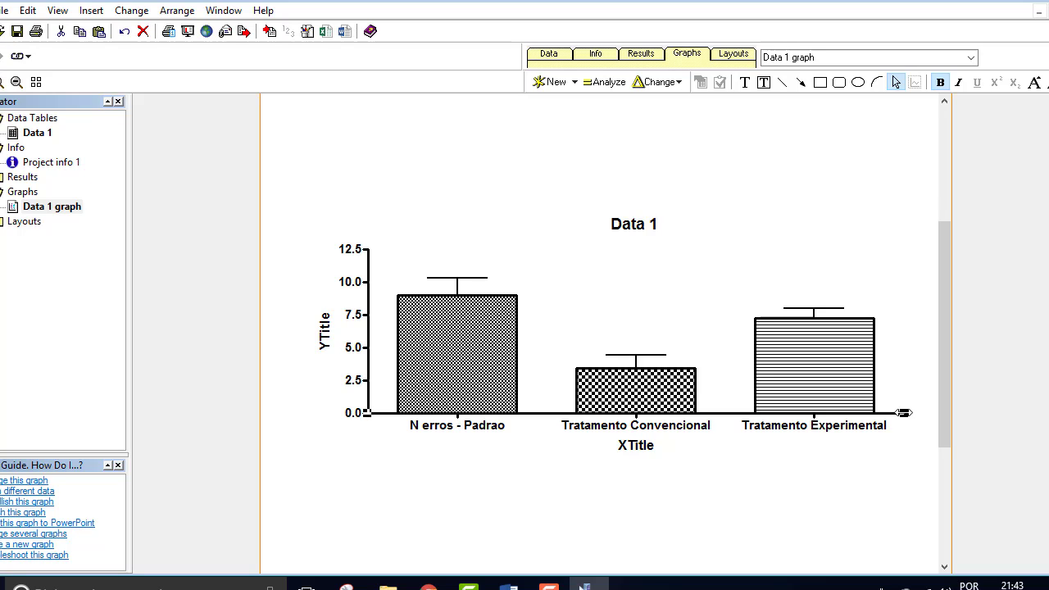
{"action": "left_click_drag", "start_coordinate": [908, 414], "coordinate": [918, 413]}
{"action": "left_click", "coordinate": [880, 489]}
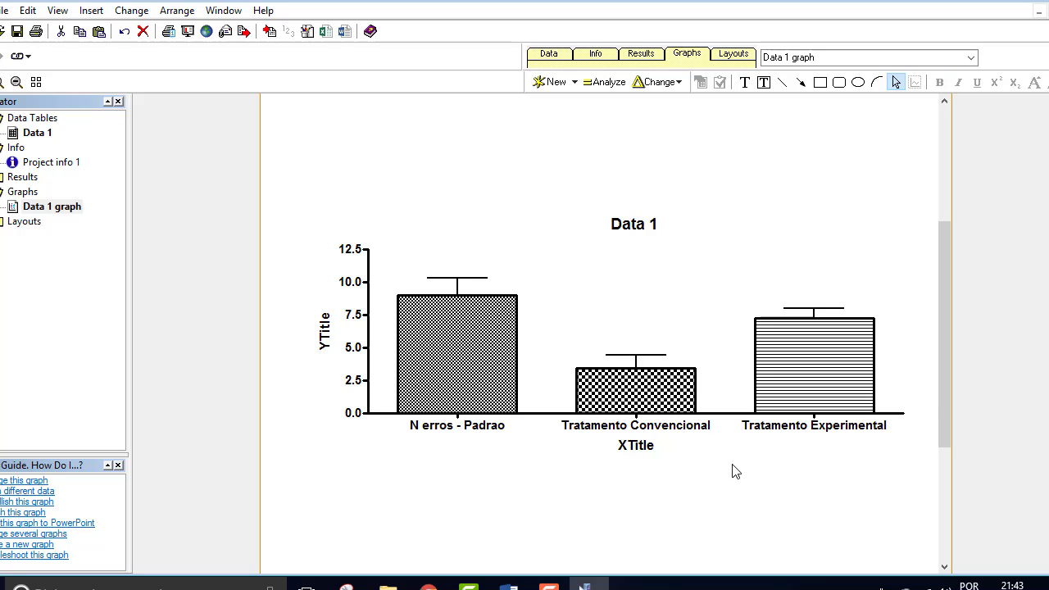
- Delete the X axis title, the graph title "Data 1" and the Y axis title from the graph
{"action": "left_click", "coordinate": [633, 447]}
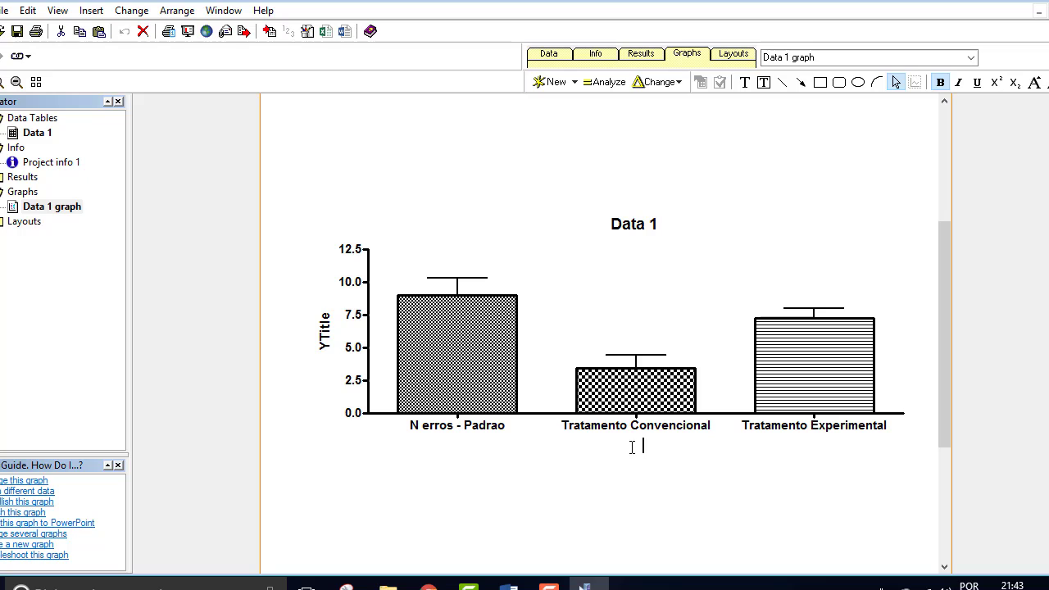
{"action": "double_click", "coordinate": [637, 223]}
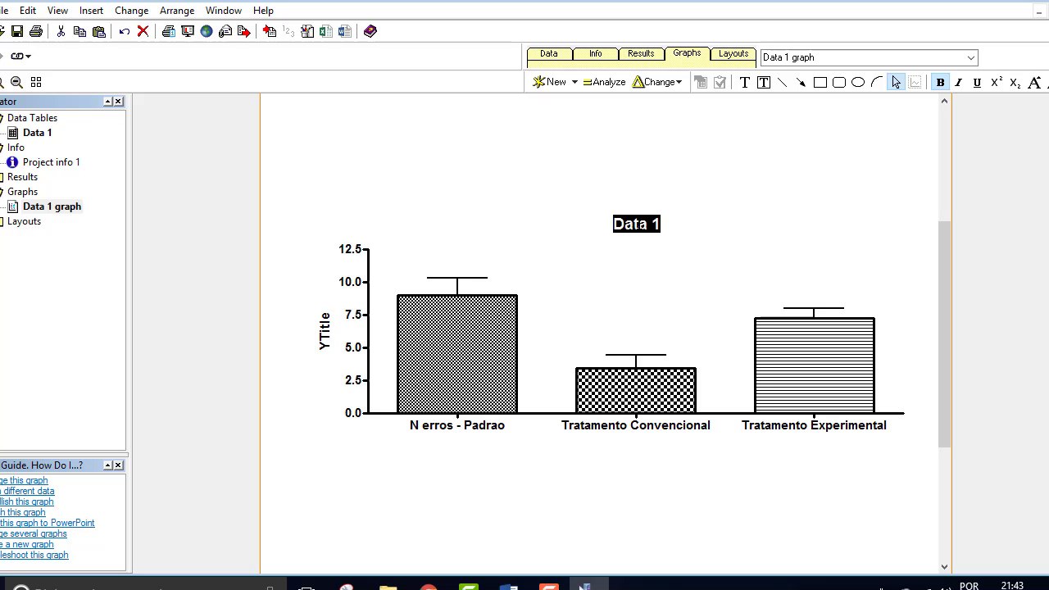
{"action": "key", "text": "Delete"}
{"action": "left_click", "coordinate": [326, 332]}
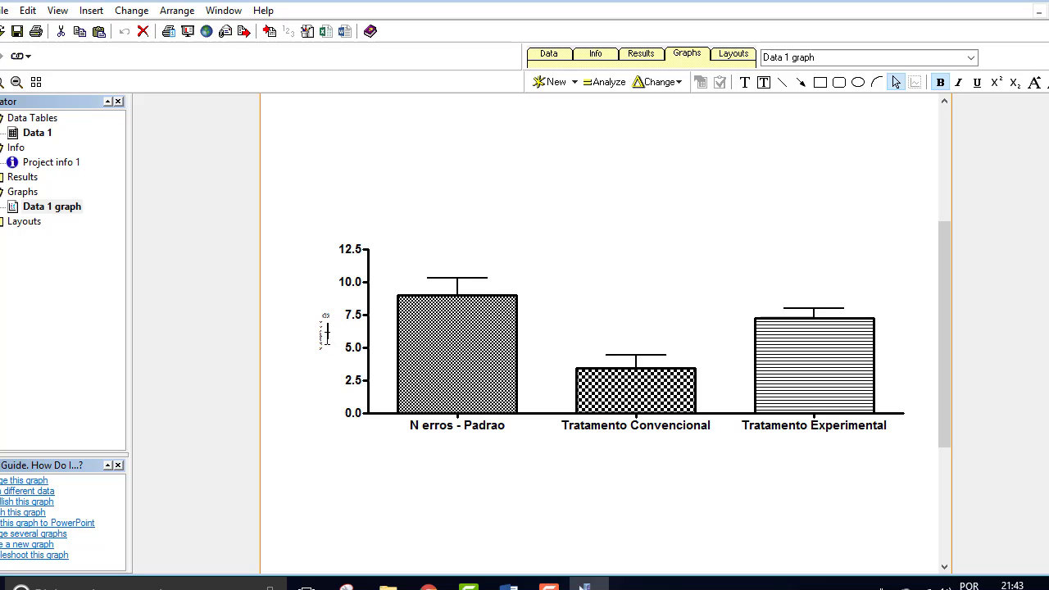
{"action": "left_click", "coordinate": [474, 508]}
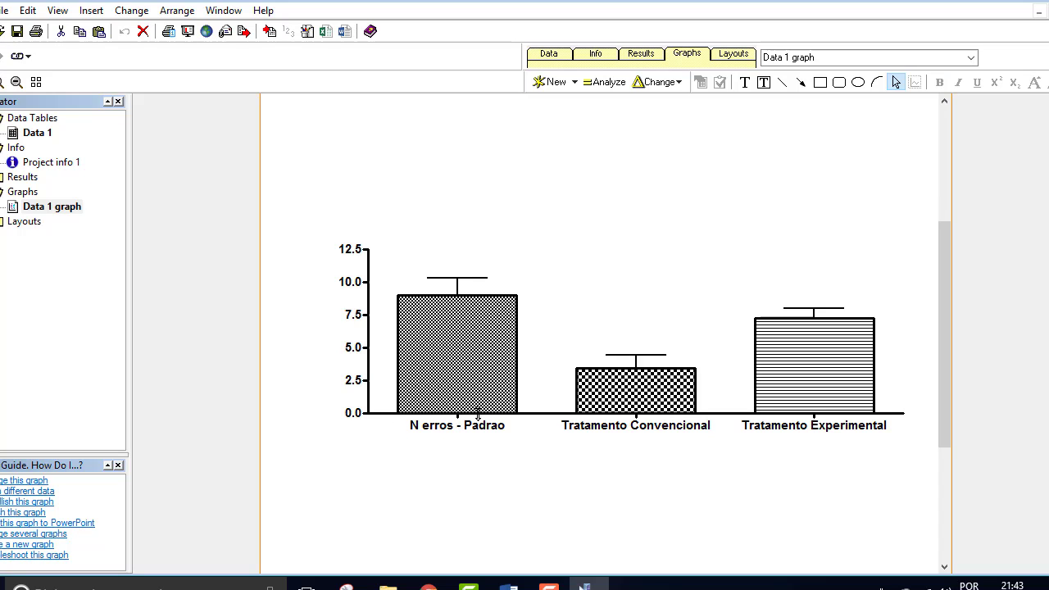
- Add the text "Número de Erros" beside the Y axis of the Data 1 graph with the Text tool
{"action": "right_click", "coordinate": [319, 338]}
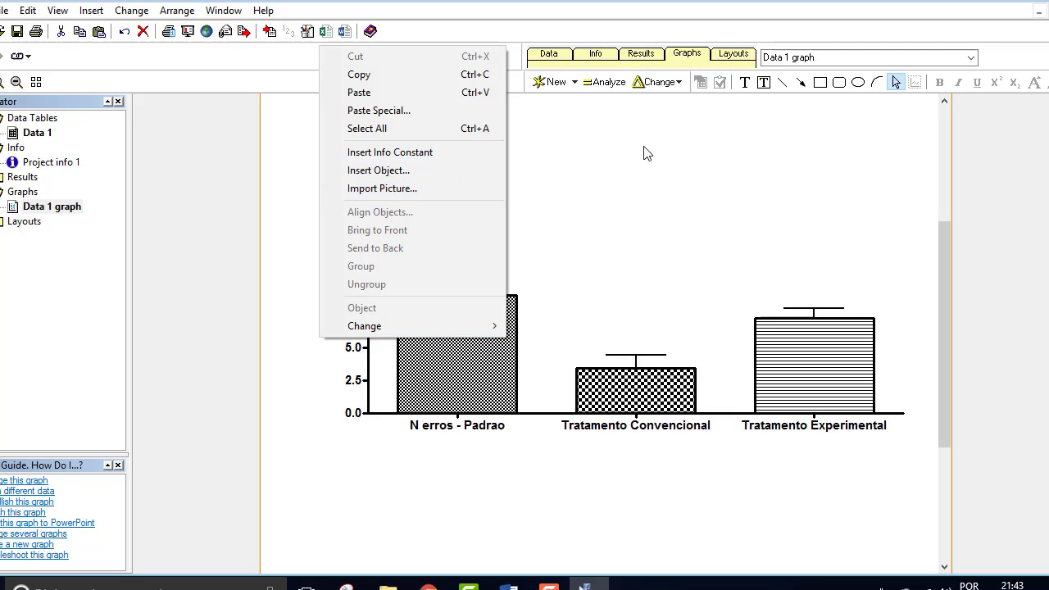
{"action": "left_click", "coordinate": [644, 188]}
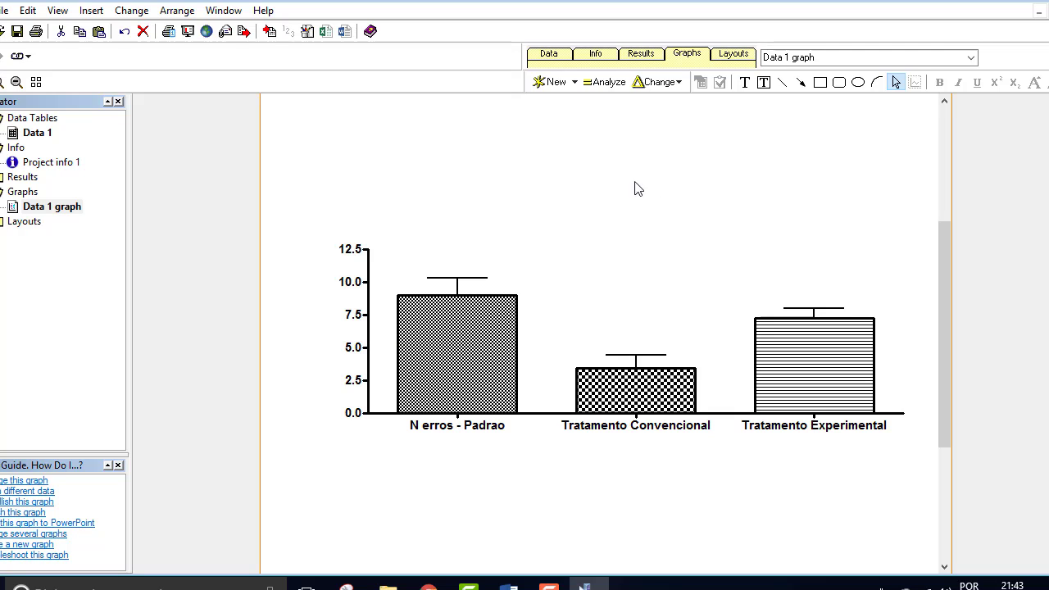
{"action": "left_click", "coordinate": [745, 83]}
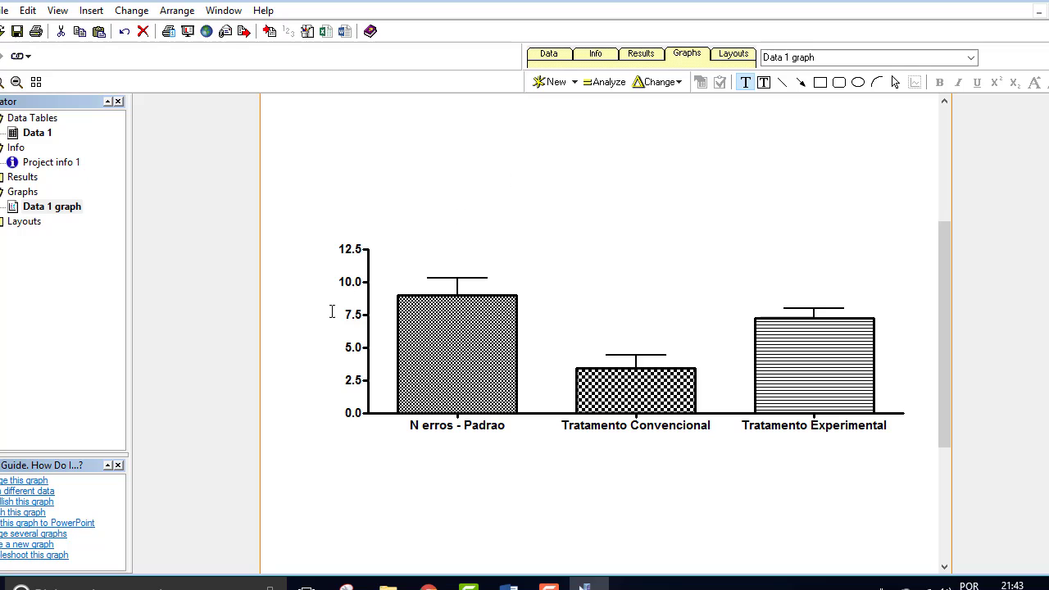
{"action": "left_click", "coordinate": [311, 337]}
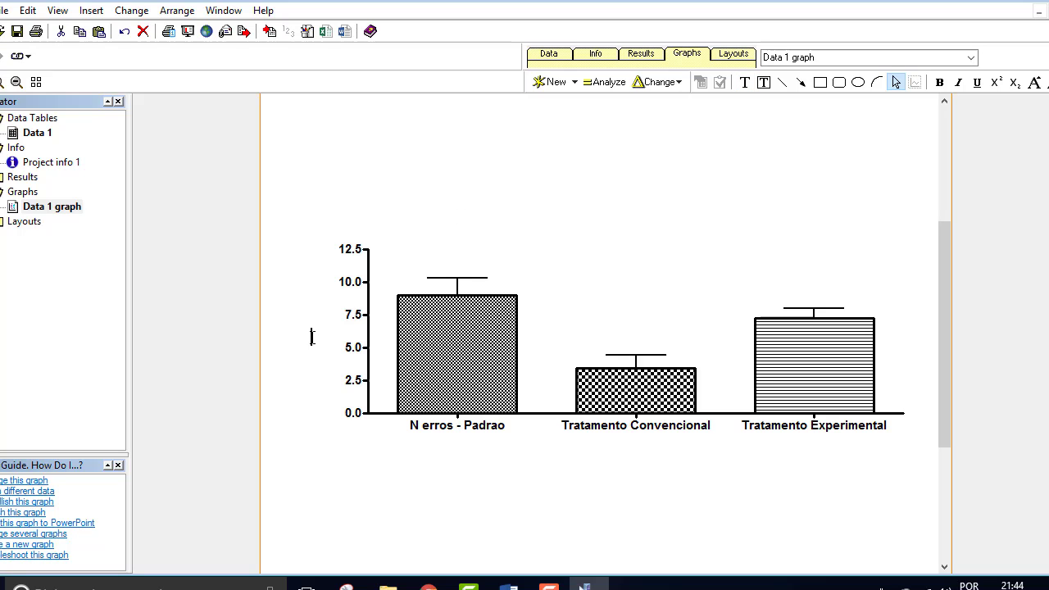
{"action": "type", "text": "Número de Erros"}
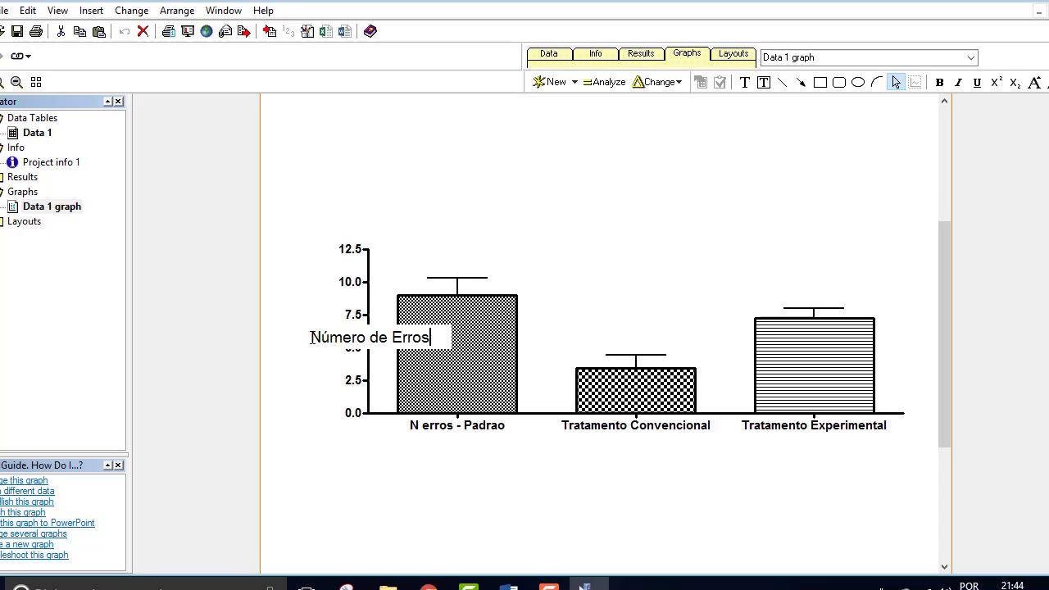
- Rotate the "Número de Erros" text on the Data 1 graph so it reads vertically upward
{"action": "left_click", "coordinate": [363, 528]}
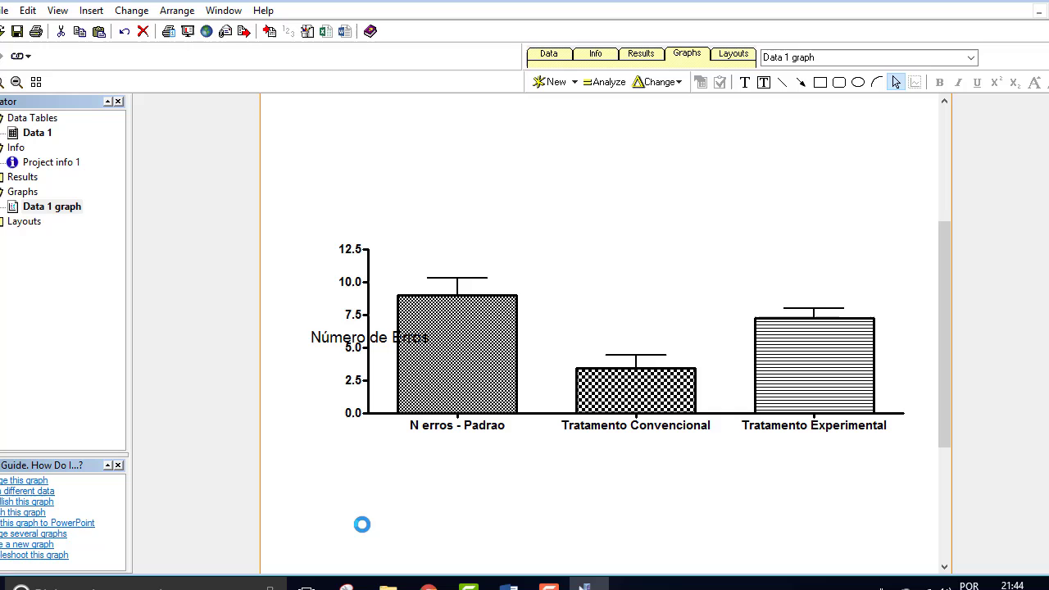
{"action": "left_click", "coordinate": [315, 341]}
{"action": "left_click", "coordinate": [306, 350]}
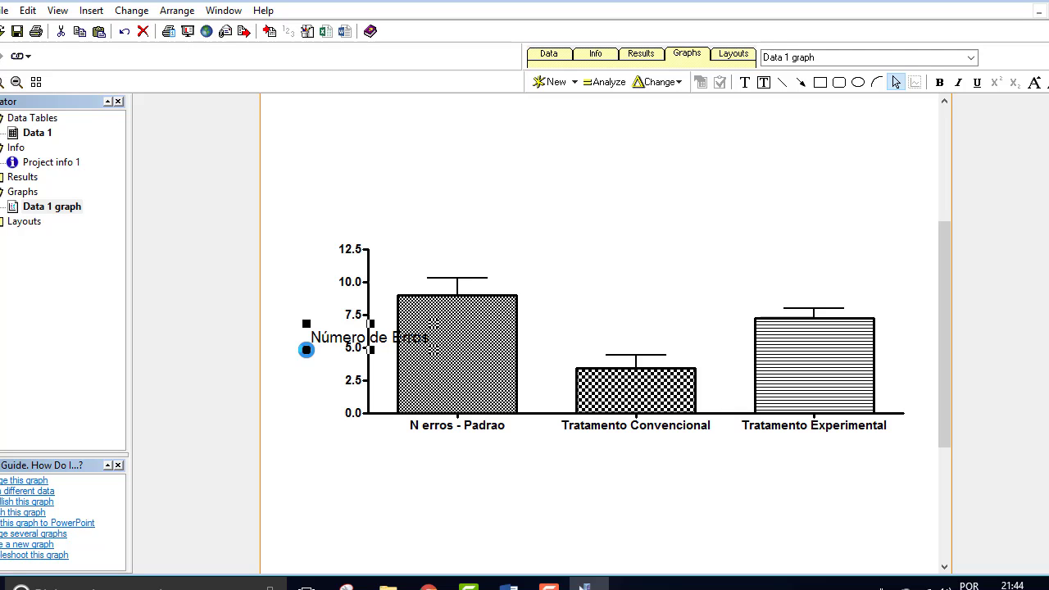
{"action": "left_click", "coordinate": [329, 339]}
{"action": "double_click", "coordinate": [300, 348]}
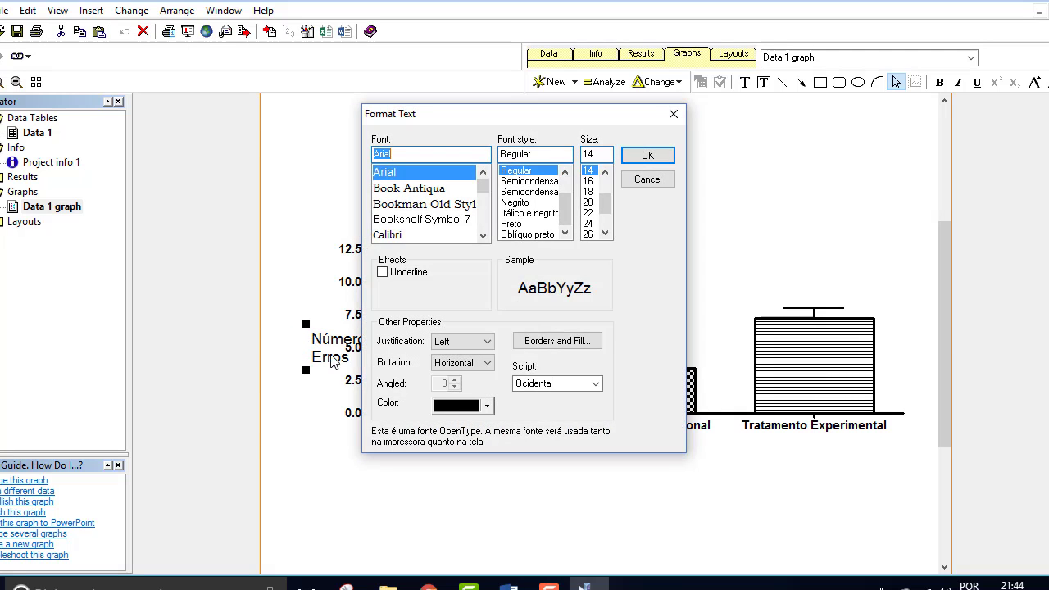
{"action": "left_click", "coordinate": [487, 363]}
{"action": "left_click", "coordinate": [483, 389]}
{"action": "left_click", "coordinate": [648, 156]}
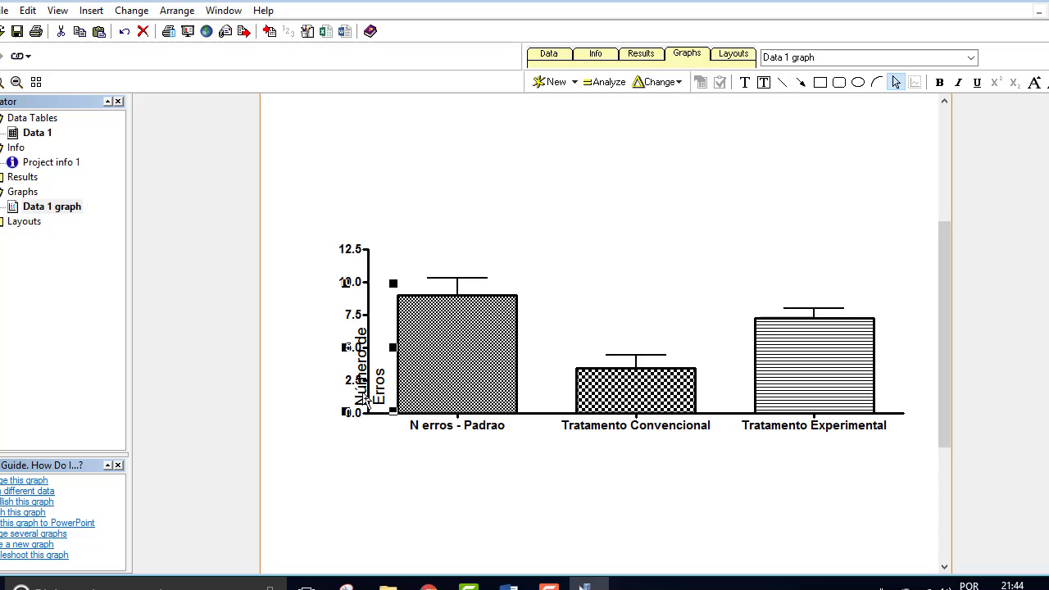
- Nudge the rotated "Número de Erros" text clear of the bars and Y axis numbers, then slightly upward
{"action": "key", "text": "Left"}
{"action": "key", "text": "Left"}
{"action": "key", "text": "Left"}
{"action": "key", "text": "Left"}
{"action": "key", "text": "Left"}
{"action": "key", "text": "Left"}
{"action": "key", "text": "Left"}
{"action": "key", "text": "Left"}
{"action": "key", "text": "Left"}
{"action": "key", "text": "Left"}
{"action": "key", "text": "Left"}
{"action": "key", "text": "Left"}
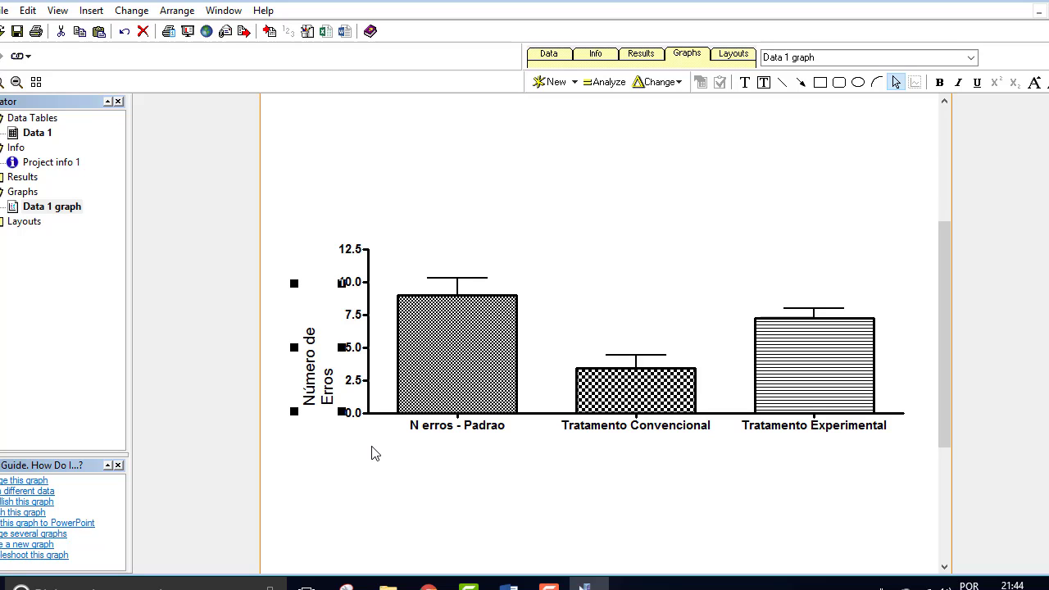
{"action": "key", "text": "Up"}
{"action": "key", "text": "Up"}
{"action": "key", "text": "Up"}
{"action": "key", "text": "Up"}
{"action": "key", "text": "Up"}
{"action": "key", "text": "Up"}
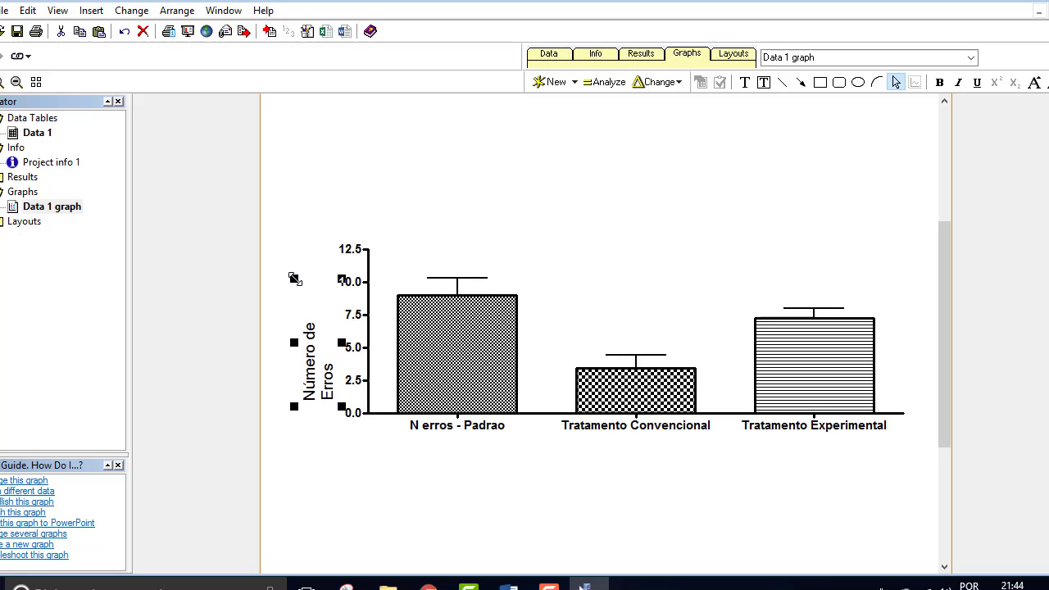
- Lengthen the "Número de Erros" text box until the label fits on one line, and centre the label along the Y axis
{"action": "left_click_drag", "start_coordinate": [294, 279], "coordinate": [295, 194]}
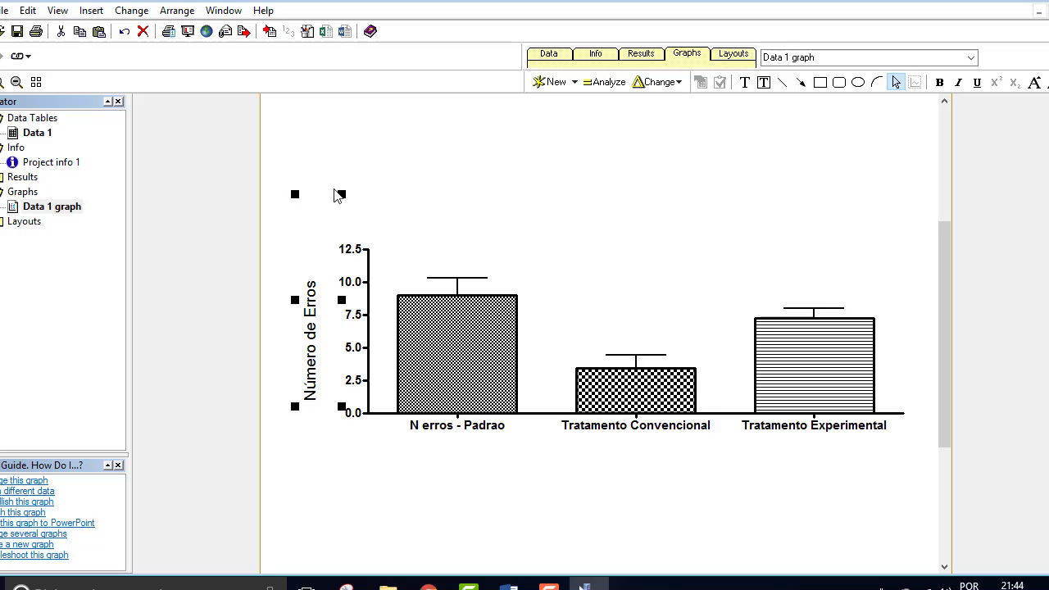
{"action": "left_click_drag", "start_coordinate": [315, 344], "coordinate": [318, 320]}
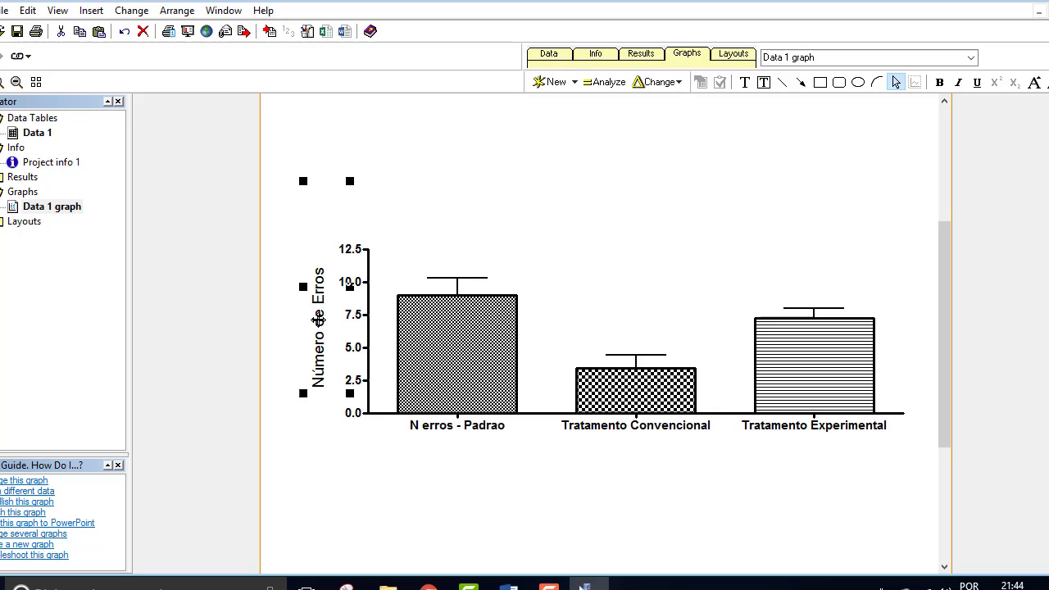
{"action": "left_click", "coordinate": [534, 211]}
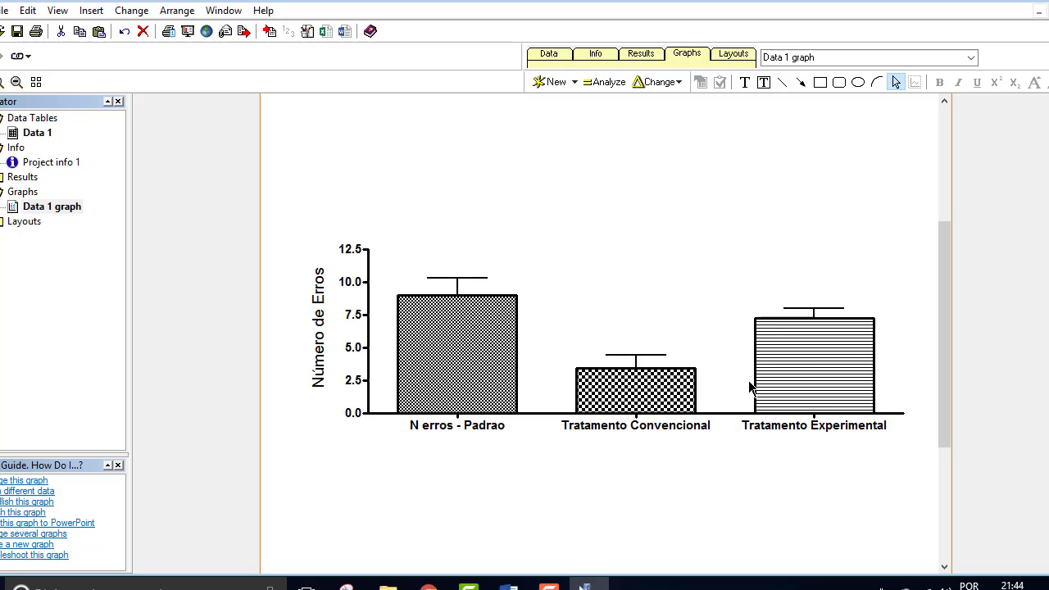
- Set the "N erros - Padrao" bar to plot Mean & SD
{"action": "double_click", "coordinate": [459, 288]}
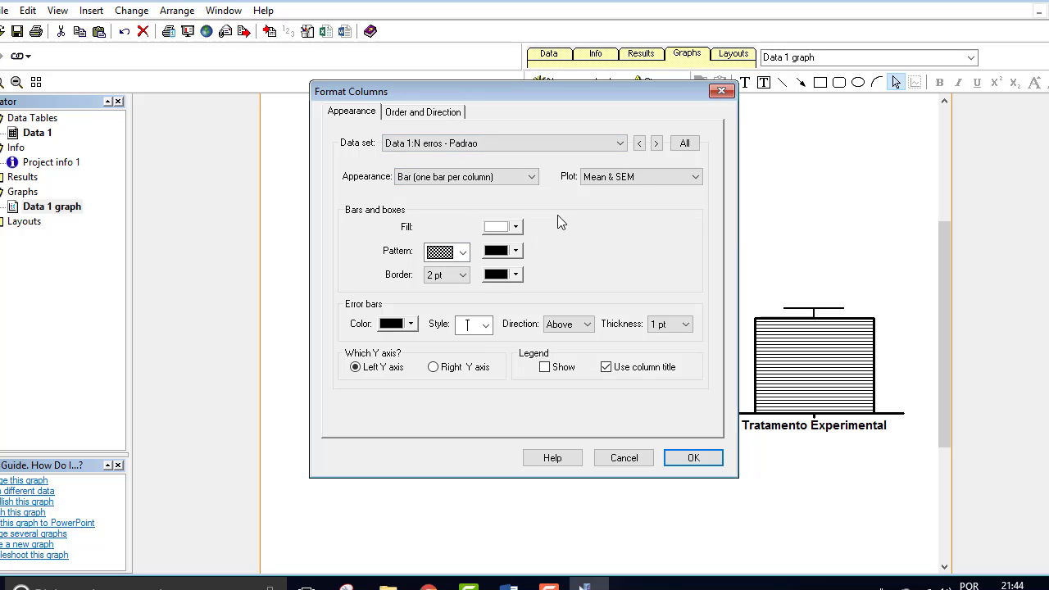
{"action": "left_click", "coordinate": [625, 181]}
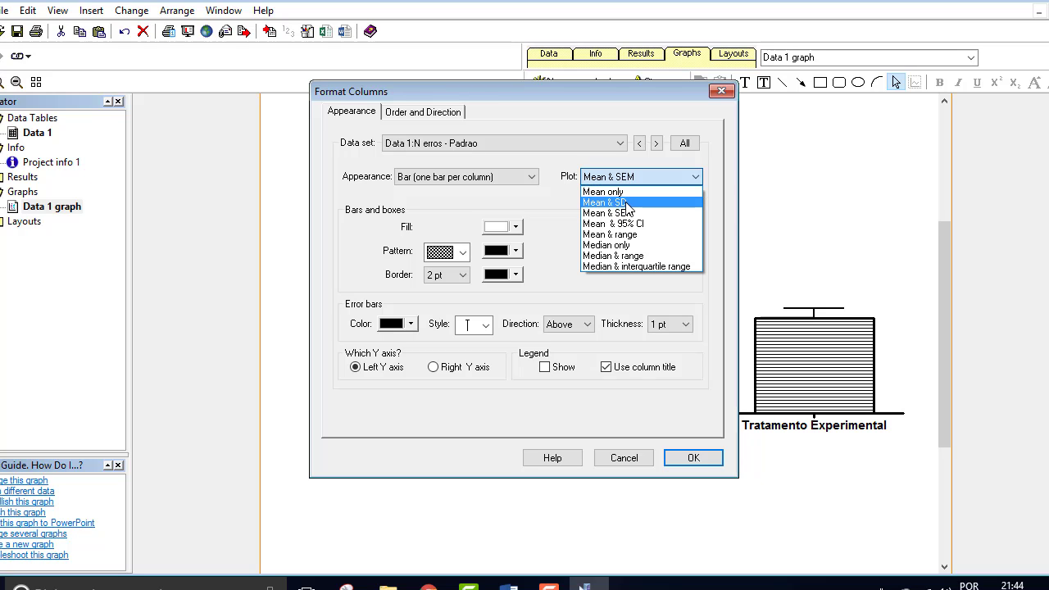
{"action": "left_click", "coordinate": [627, 203]}
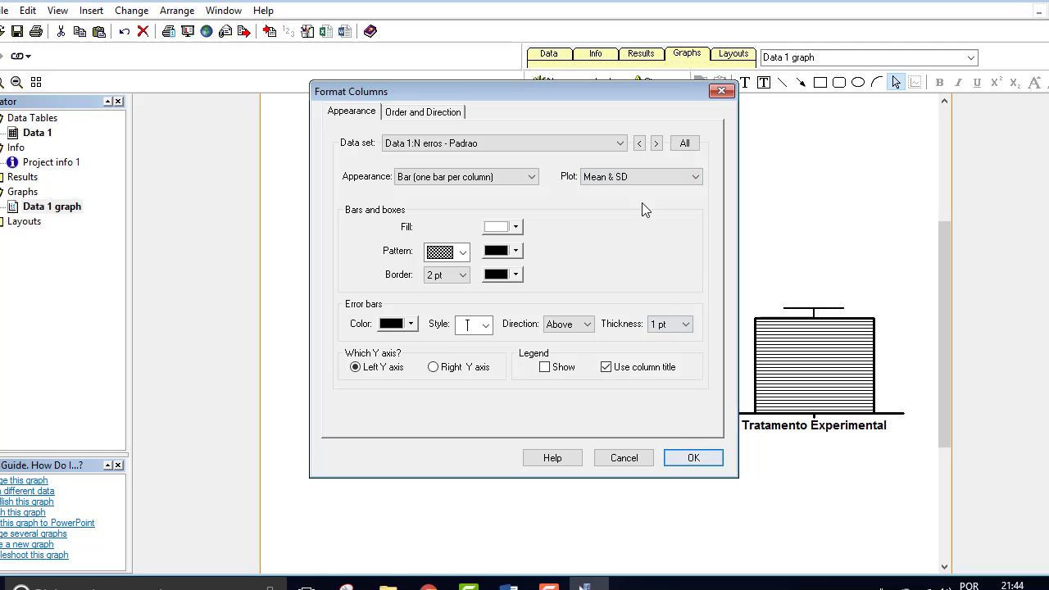
{"action": "left_click", "coordinate": [689, 462]}
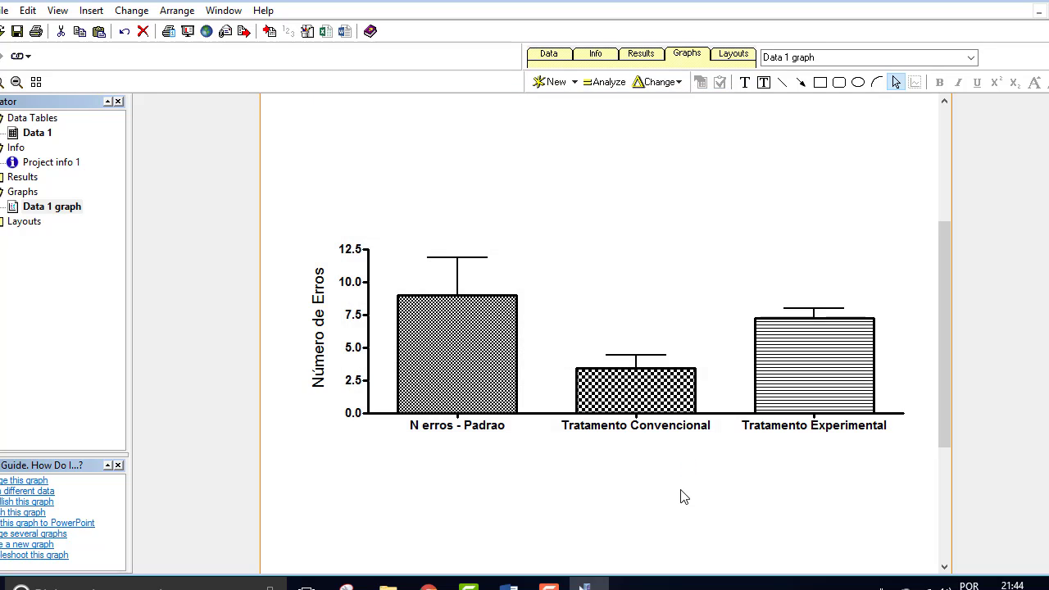
- Set the "Tratamento Convencional" bar to plot Mean & SD
{"action": "double_click", "coordinate": [633, 364]}
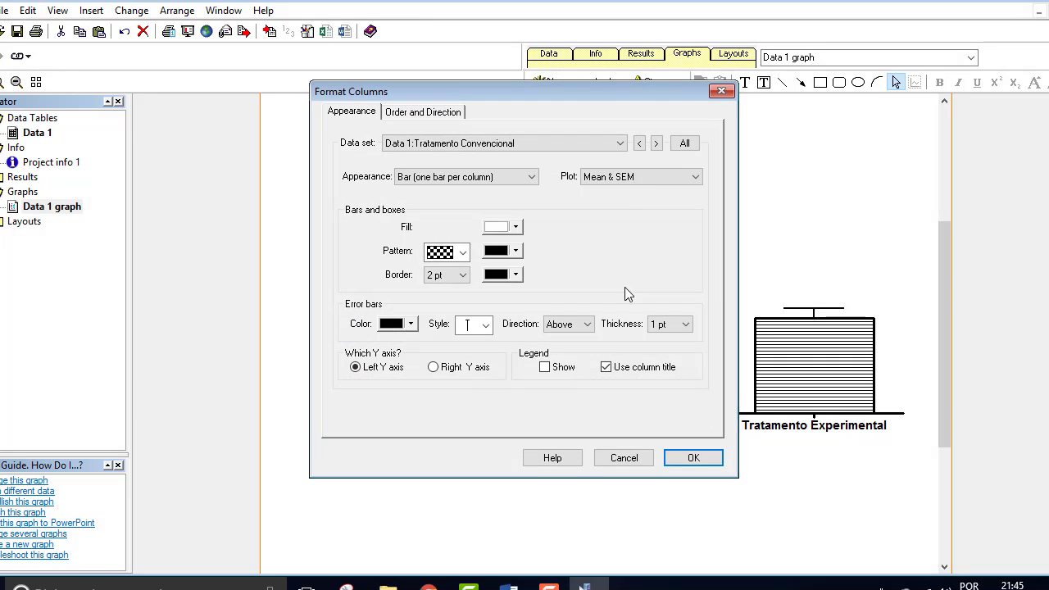
{"action": "left_click", "coordinate": [623, 177]}
{"action": "left_click", "coordinate": [616, 203]}
{"action": "left_click", "coordinate": [693, 457]}
- Set the "Tratamento Experimental" bar to plot Mean & SD
{"action": "double_click", "coordinate": [813, 314]}
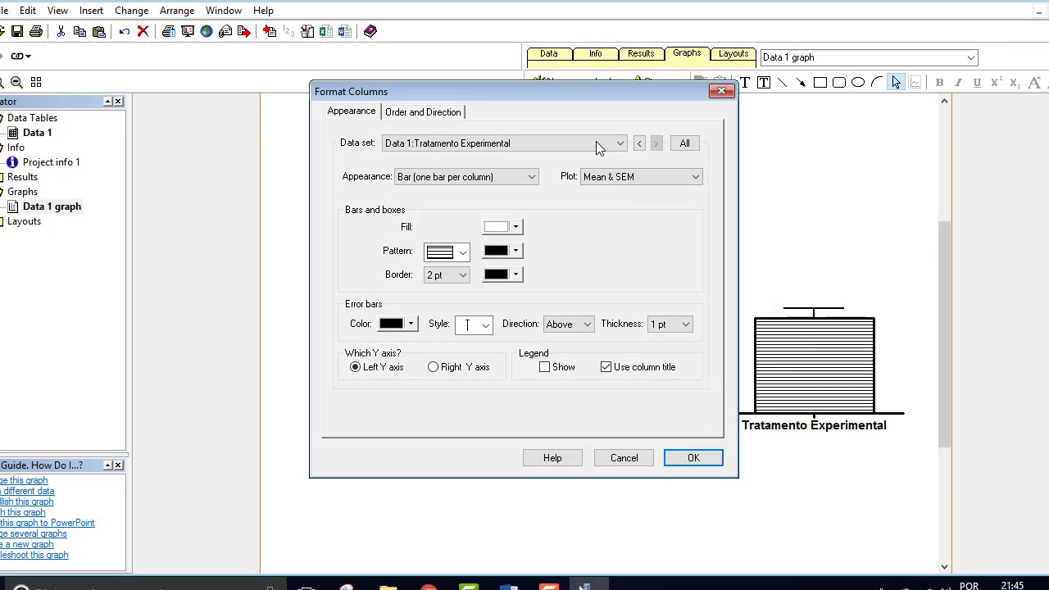
{"action": "left_click", "coordinate": [617, 177]}
{"action": "left_click", "coordinate": [627, 202]}
{"action": "left_click", "coordinate": [694, 457]}
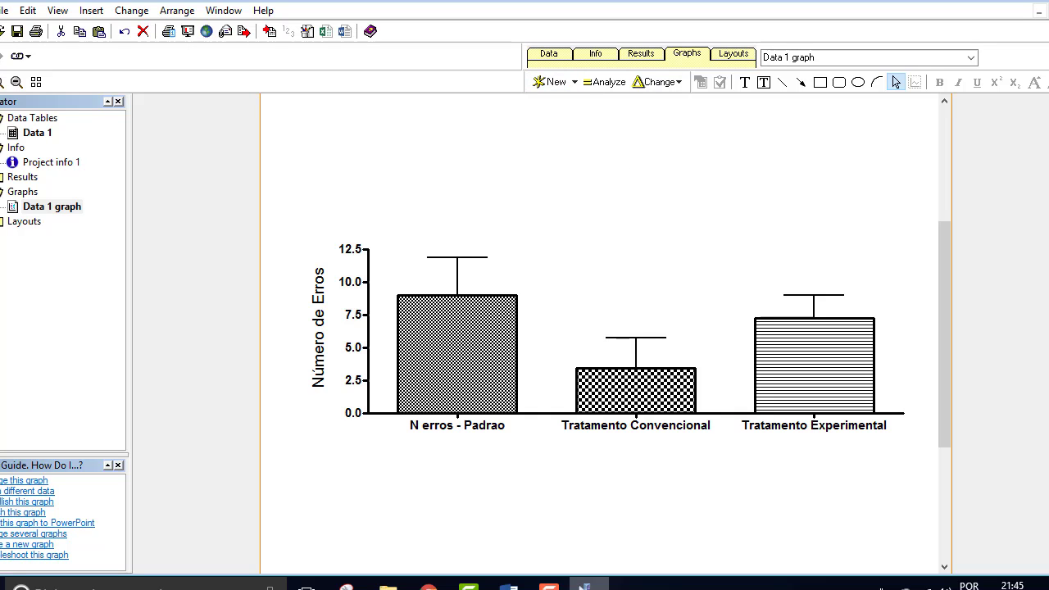
- Check question 5 in the Word document, return to Prism and start a Column statistics analysis of Data 1
{"action": "key", "text": "alt+Tab"}
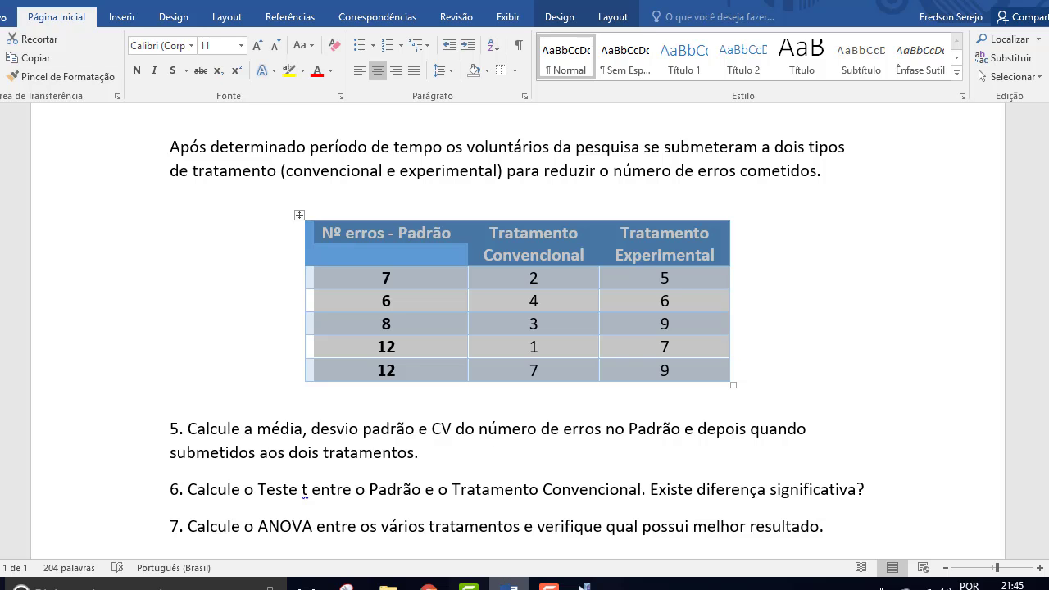
{"action": "left_click", "coordinate": [574, 483]}
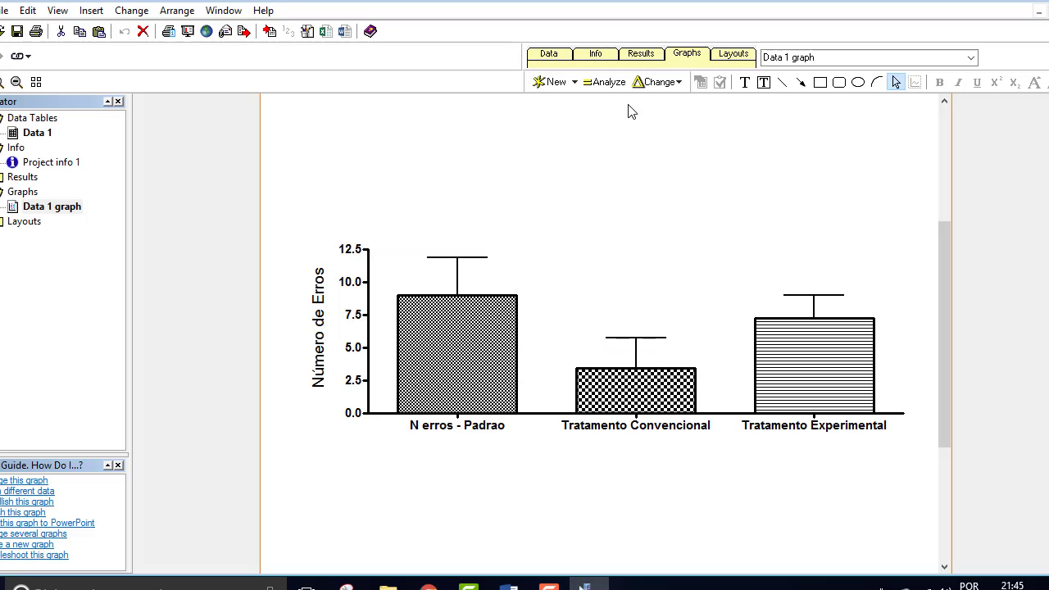
{"action": "left_click", "coordinate": [606, 82]}
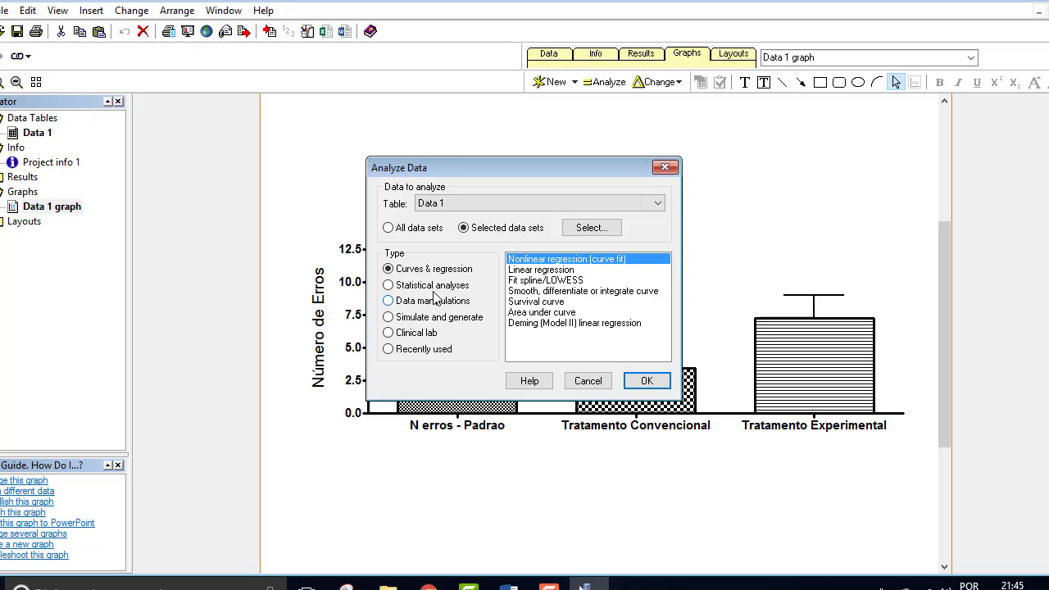
{"action": "left_click", "coordinate": [434, 287]}
{"action": "left_click", "coordinate": [548, 281]}
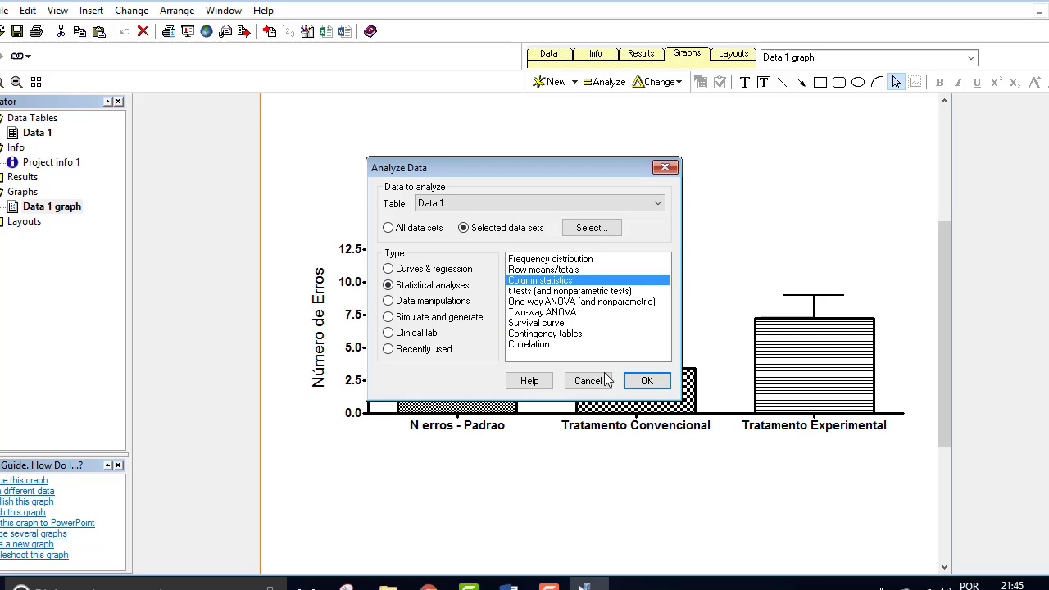
{"action": "left_click", "coordinate": [647, 382]}
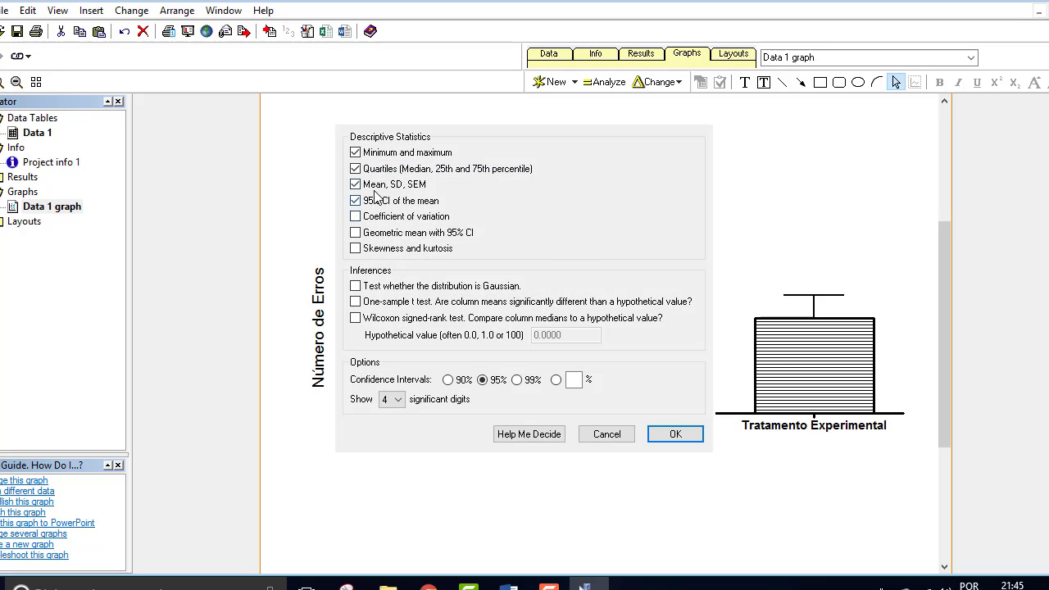
- Run the column statistics with only Mean, SD, SEM, Coefficient of variation and the Gaussian distribution test selected
{"action": "left_click", "coordinate": [355, 153]}
{"action": "left_click", "coordinate": [355, 168]}
{"action": "left_click", "coordinate": [355, 200]}
{"action": "left_click", "coordinate": [355, 185]}
{"action": "left_click", "coordinate": [359, 218]}
{"action": "left_click", "coordinate": [356, 287]}
{"action": "left_click", "coordinate": [675, 435]}
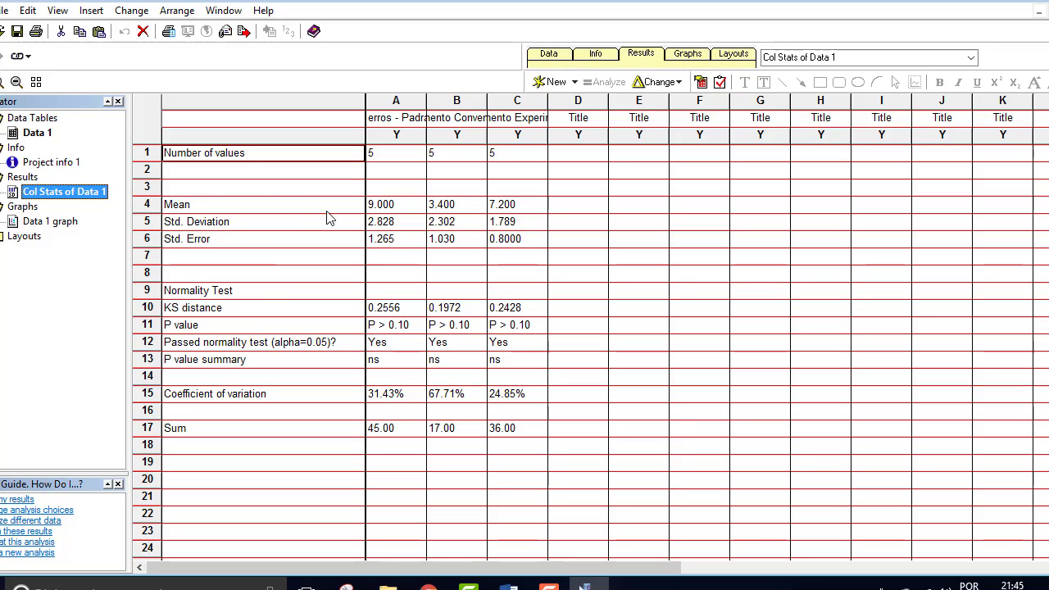
- Examine the mean, standard deviation and normality test rows for the three columns in Col Stats of Data 1
{"action": "left_click_drag", "start_coordinate": [211, 205], "coordinate": [508, 208]}
{"action": "left_click", "coordinate": [246, 225]}
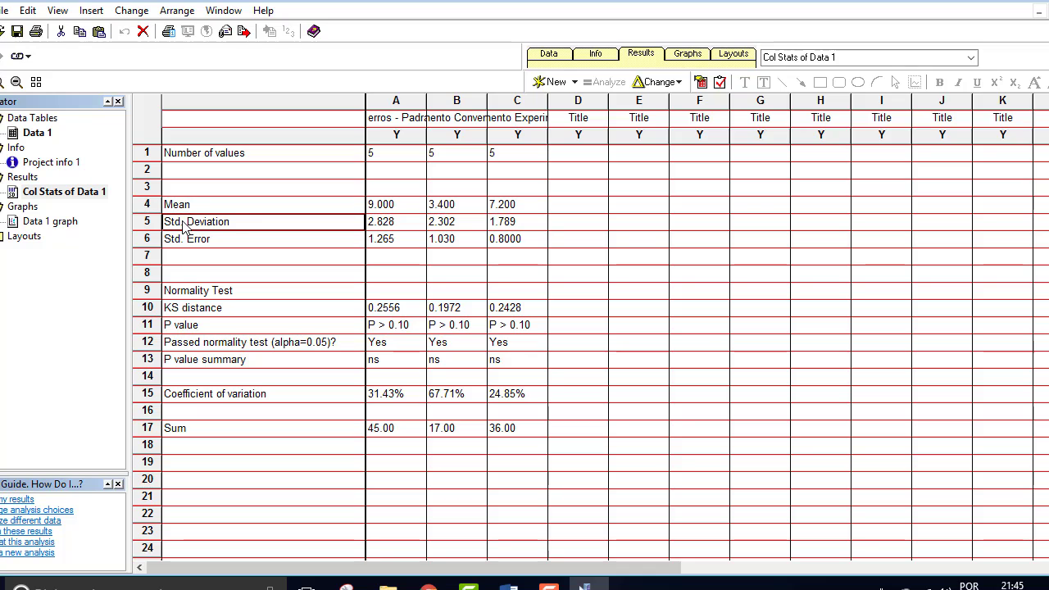
{"action": "left_click_drag", "start_coordinate": [373, 228], "coordinate": [518, 229]}
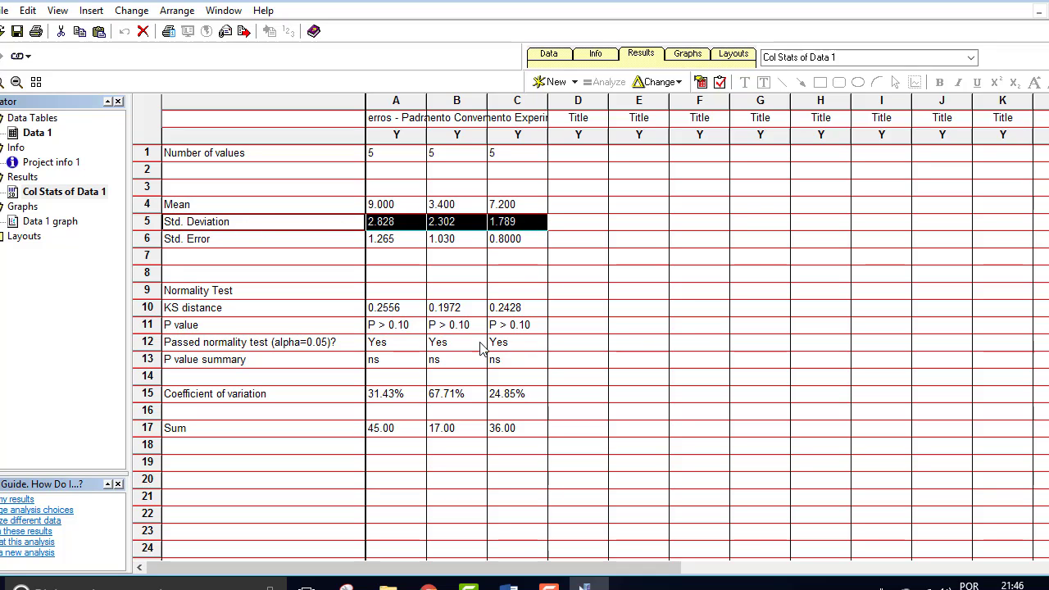
{"action": "left_click", "coordinate": [177, 350]}
{"action": "left_click_drag", "start_coordinate": [373, 353], "coordinate": [516, 348]}
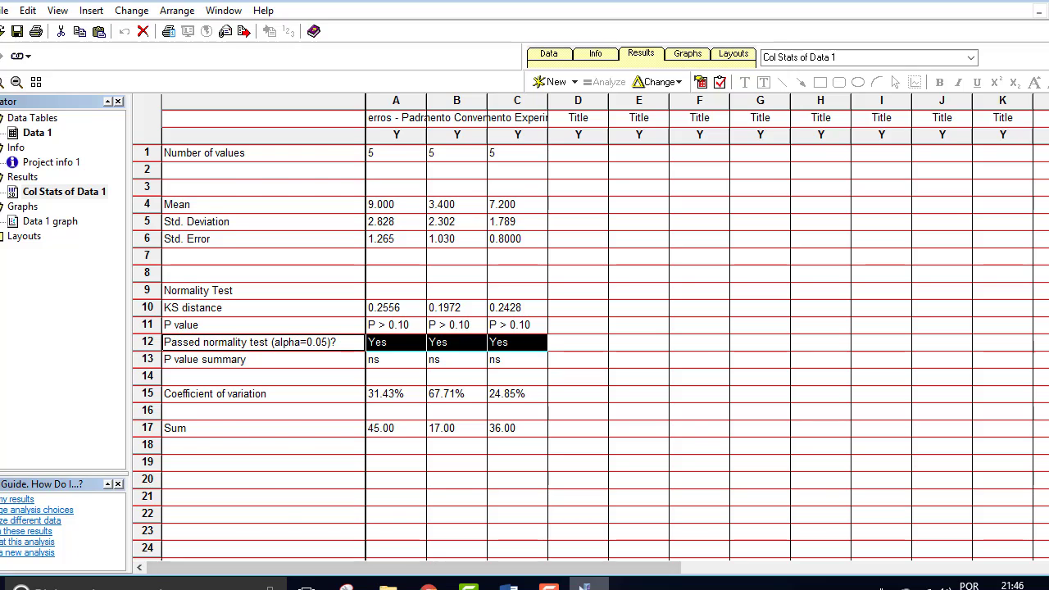
- Read question 6 in the Word document, return to Prism and open the Data 1 table
{"action": "left_click", "coordinate": [592, 586]}
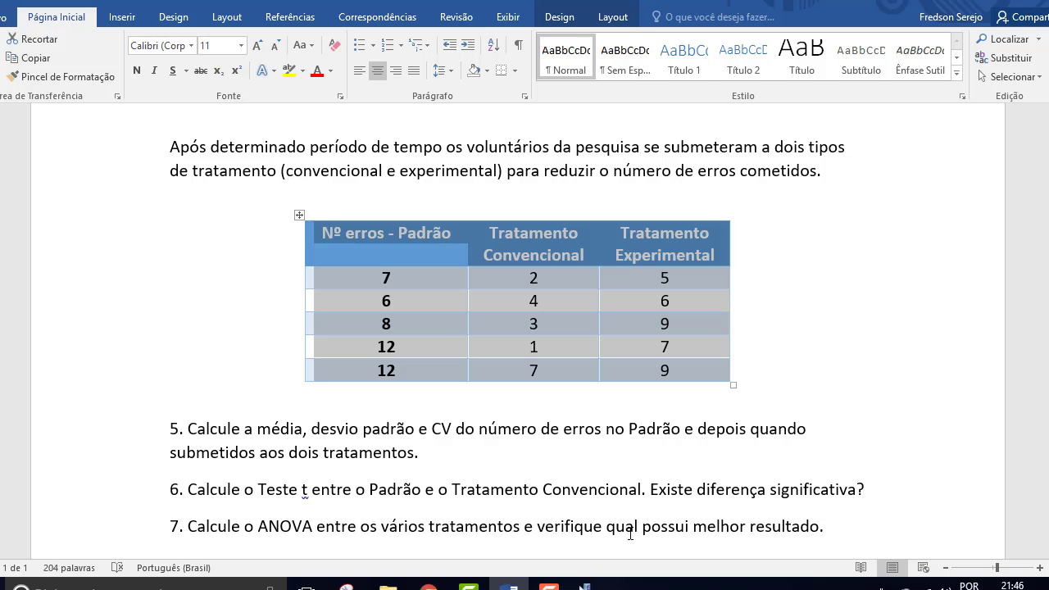
{"action": "left_click", "coordinate": [584, 586]}
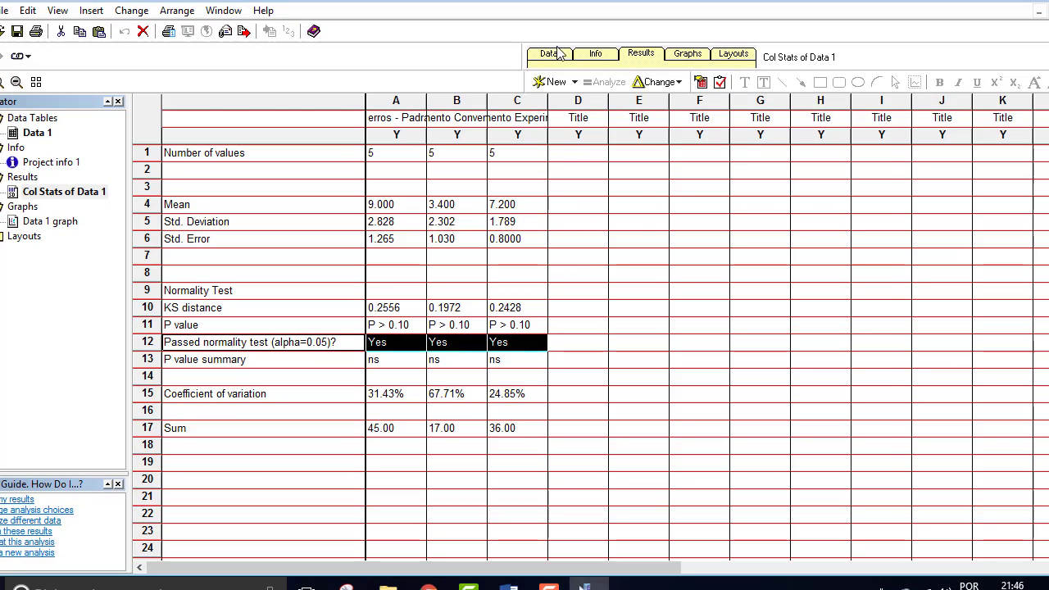
{"action": "left_click", "coordinate": [556, 53]}
{"action": "left_click", "coordinate": [525, 361]}
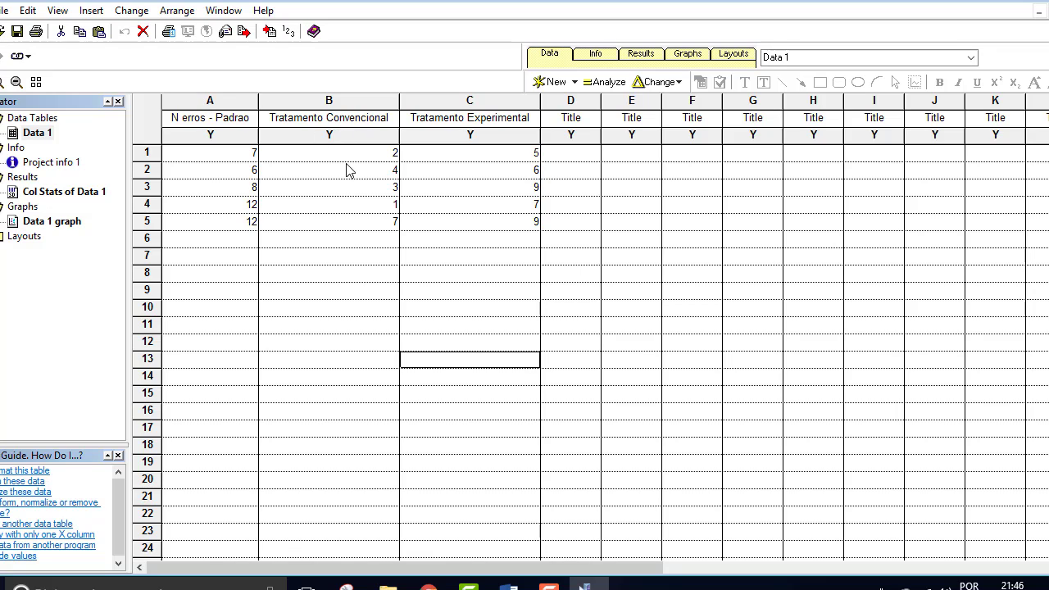
- Try deleting the whole "Tratamento Experimental" column from Data 1, and undo that deletion
{"action": "left_click", "coordinate": [471, 101]}
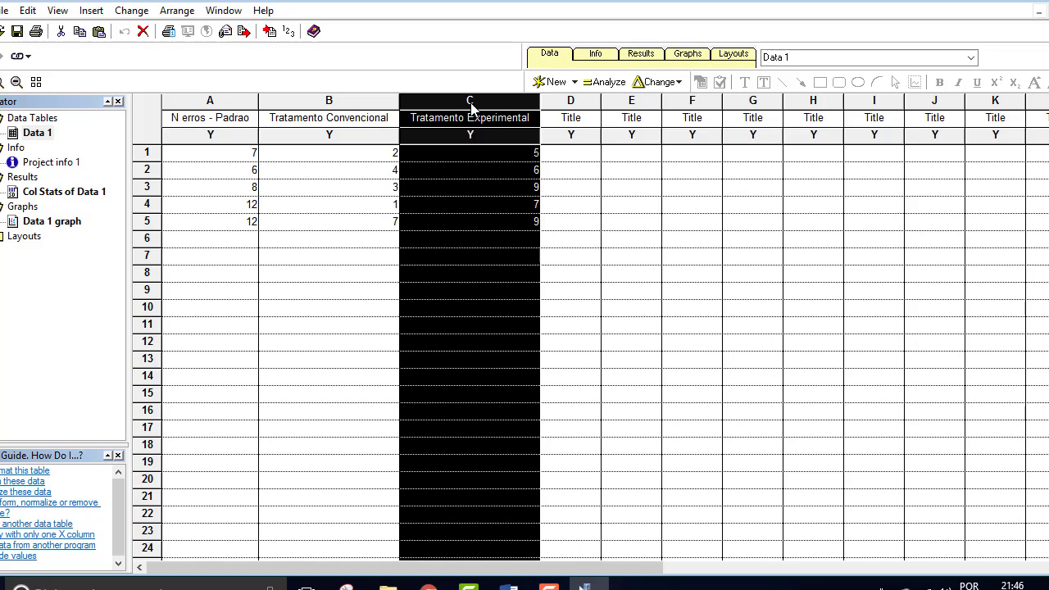
{"action": "right_click", "coordinate": [470, 106]}
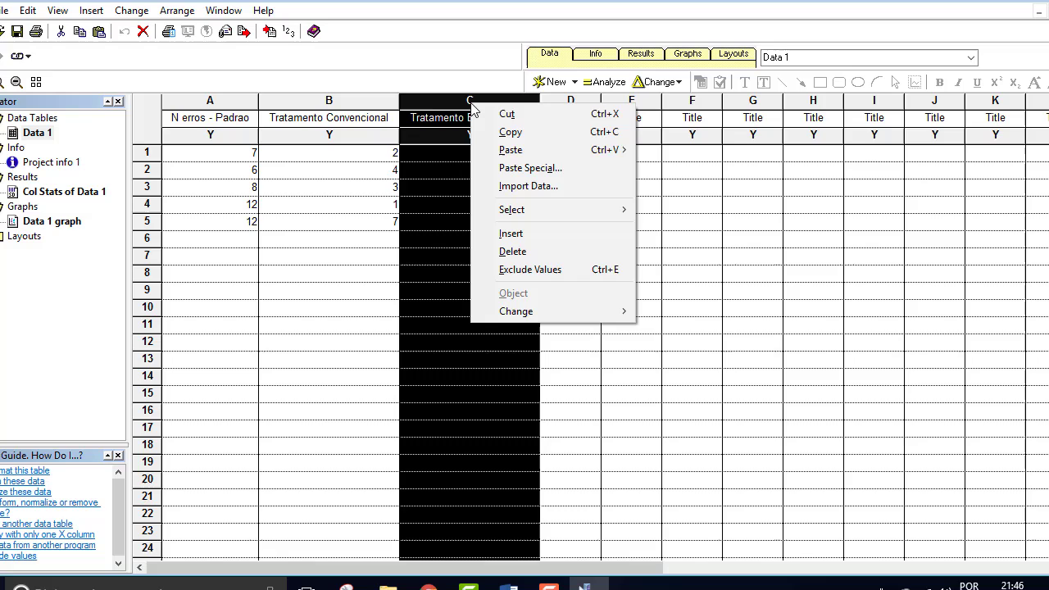
{"action": "left_click", "coordinate": [531, 252]}
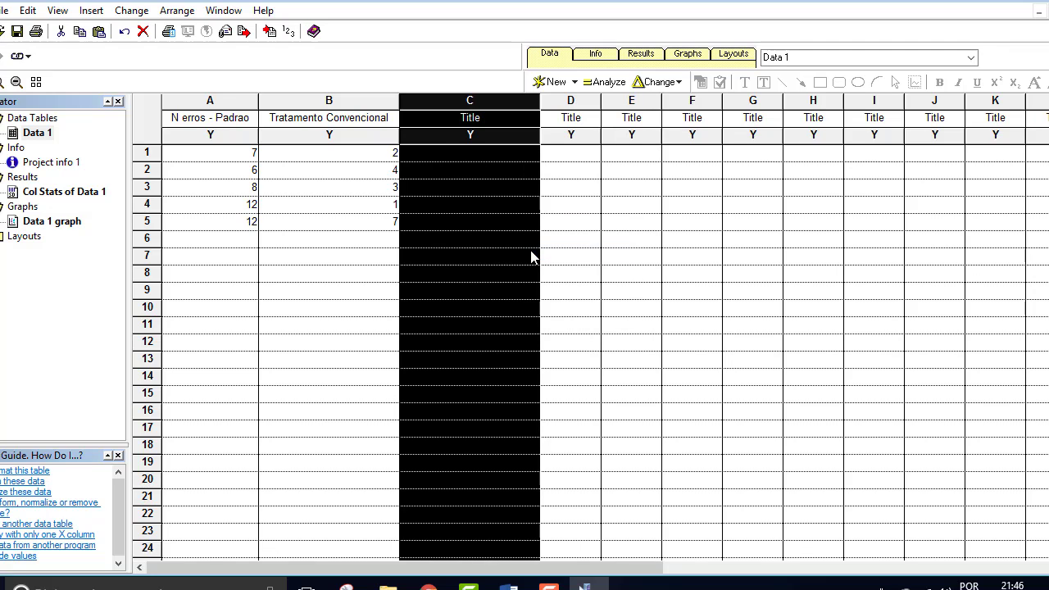
{"action": "left_click", "coordinate": [655, 275]}
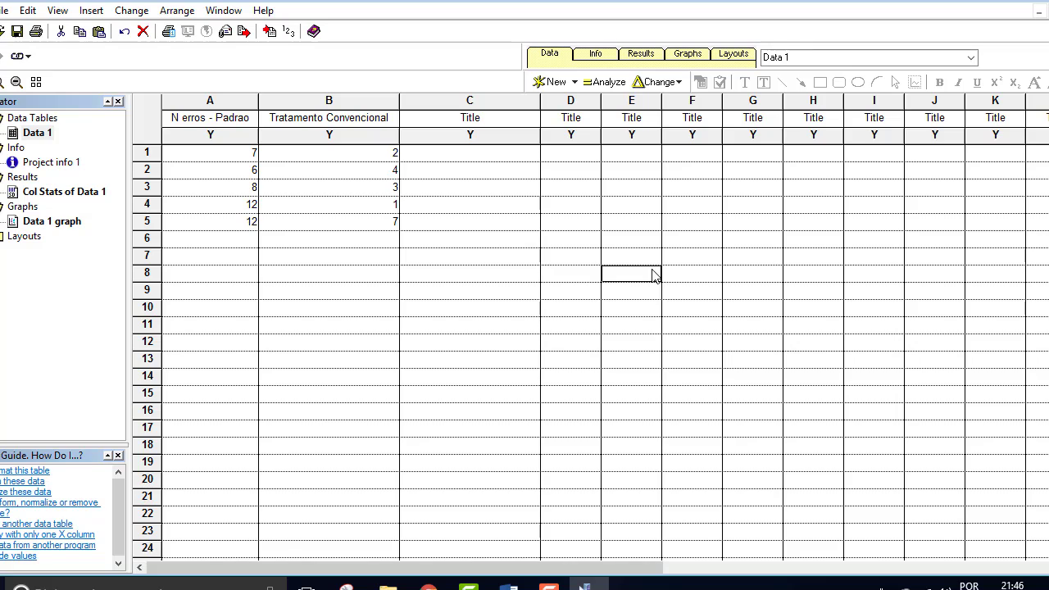
{"action": "left_click", "coordinate": [476, 102]}
{"action": "type", "text": "Tratamento Experimental 5 6 9 7 9"}
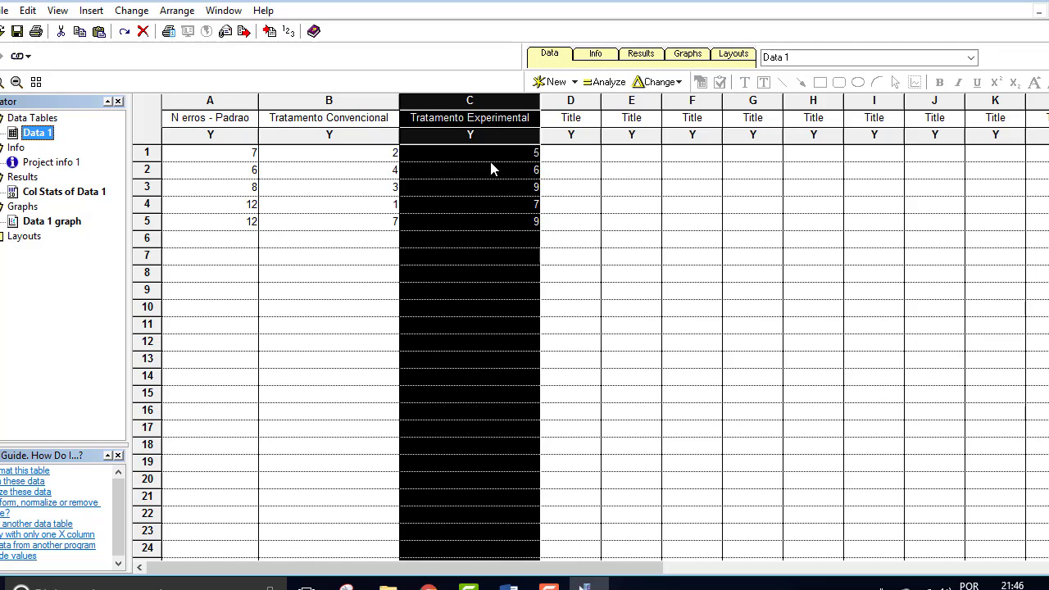
- Clear the "Tratamento Experimental" title and all its values from column C of Data 1
{"action": "left_click", "coordinate": [529, 224]}
{"action": "left_click_drag", "start_coordinate": [529, 227], "coordinate": [523, 123]}
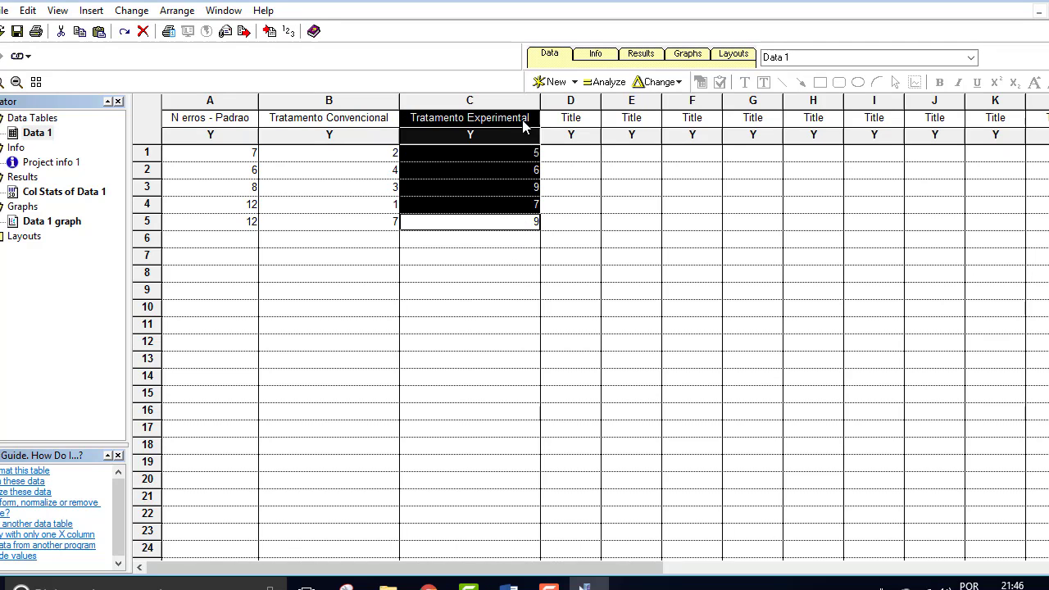
{"action": "key", "text": "ctrl+z"}
{"action": "left_click", "coordinate": [510, 258]}
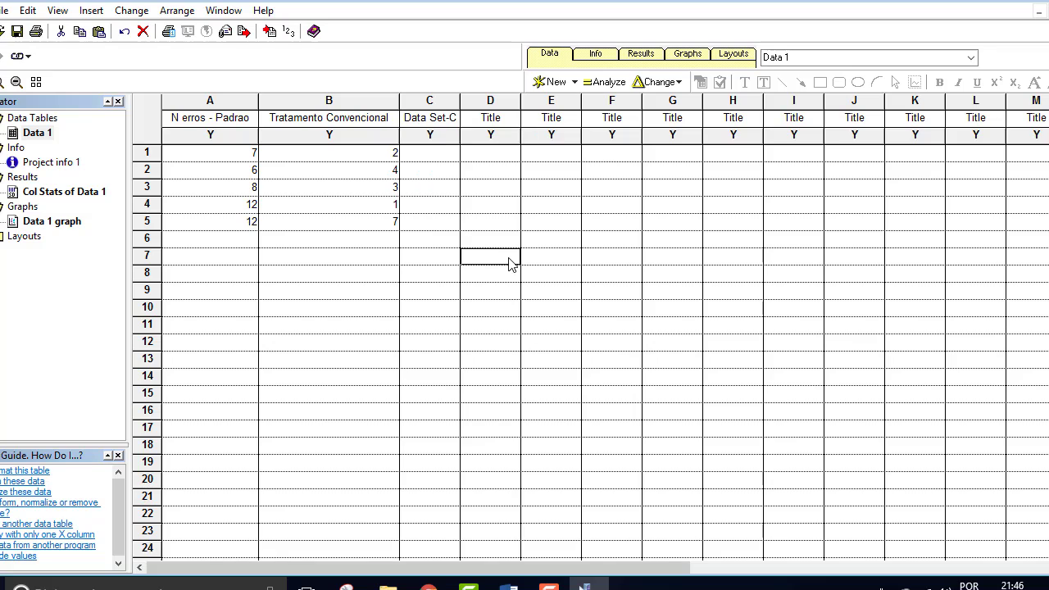
- Delete the emptied third column, Data Set-C, from the Data 1 table
{"action": "right_click", "coordinate": [431, 106]}
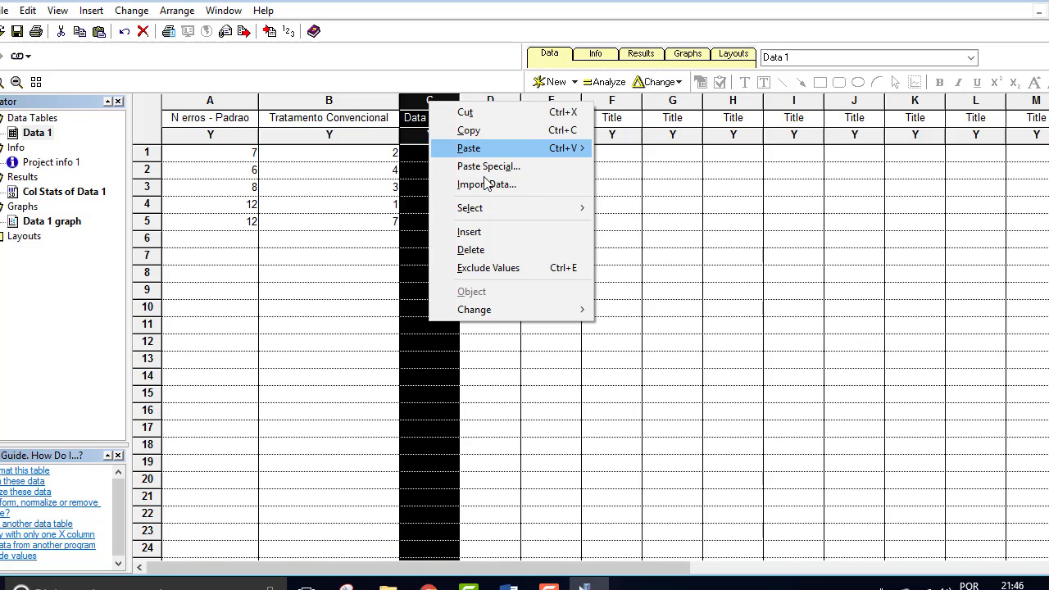
{"action": "left_click", "coordinate": [495, 257]}
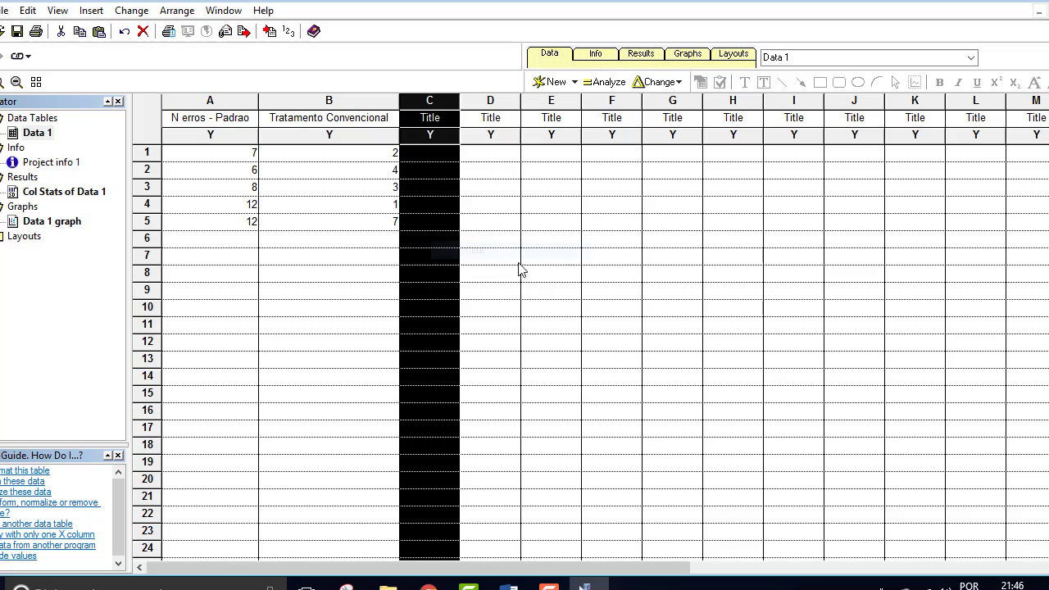
{"action": "left_click", "coordinate": [607, 319]}
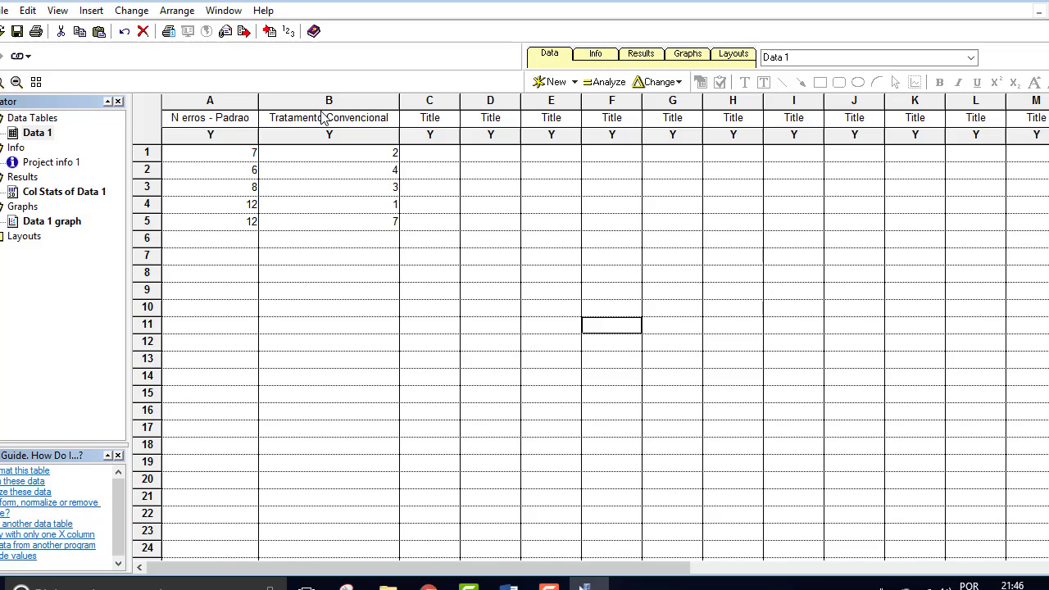
- Start a built-in t tests (and nonparametric tests) analysis on all data sets of Data 1
{"action": "left_click", "coordinate": [606, 82]}
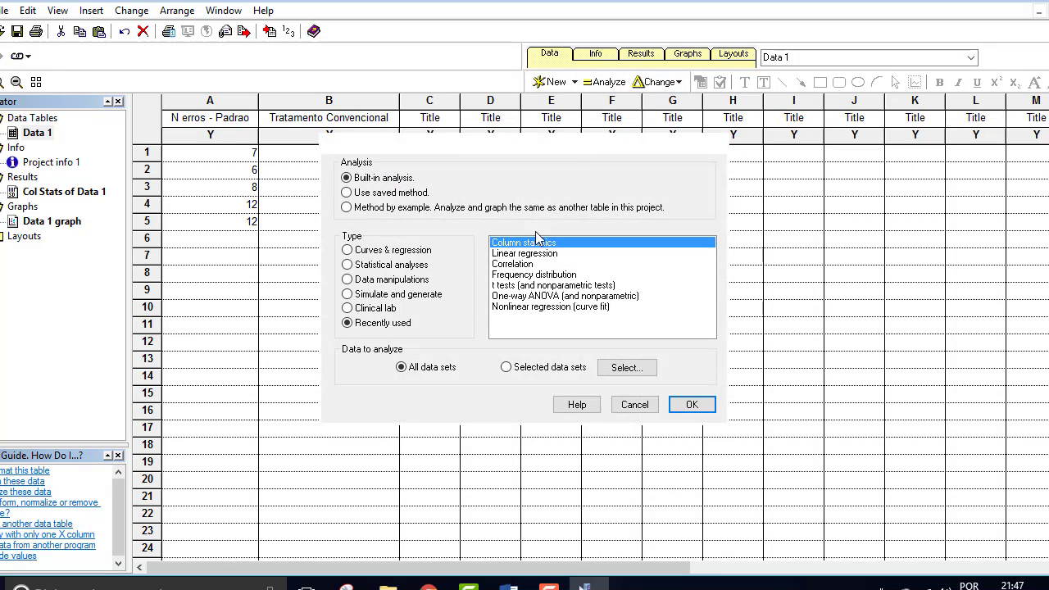
{"action": "left_click", "coordinate": [390, 275]}
{"action": "left_click", "coordinate": [543, 277]}
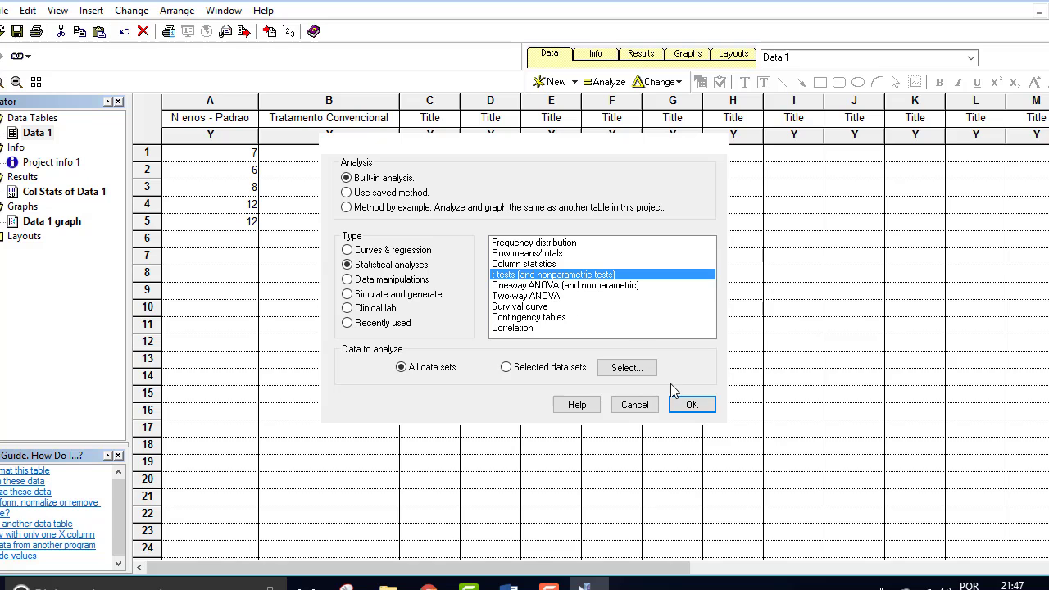
{"action": "left_click", "coordinate": [689, 405]}
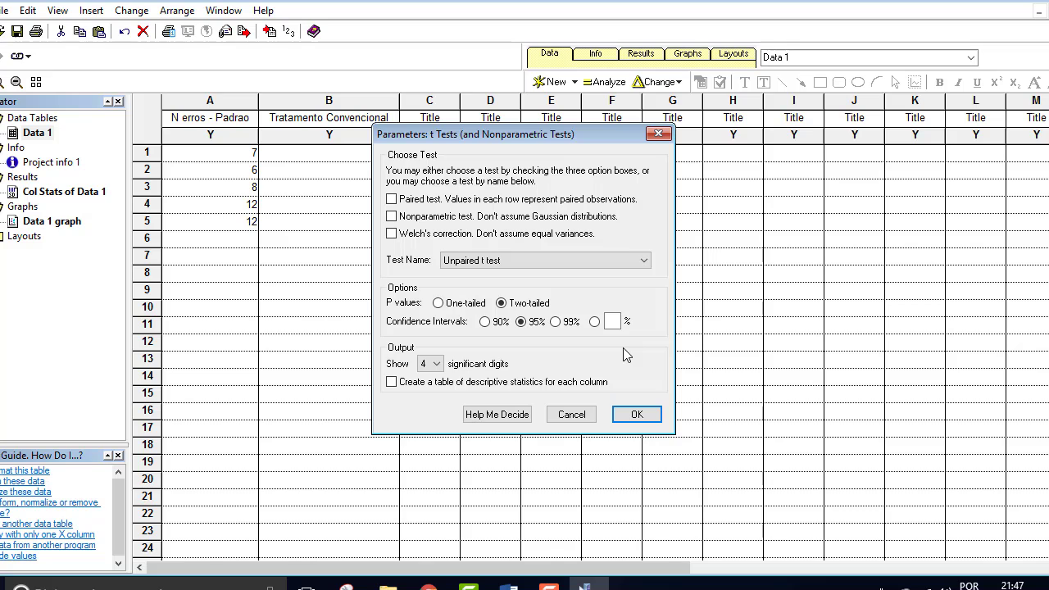
- Set the analysis to a paired test, compare the paired and unpaired options, and run it as Paired t test
{"action": "left_click", "coordinate": [392, 200]}
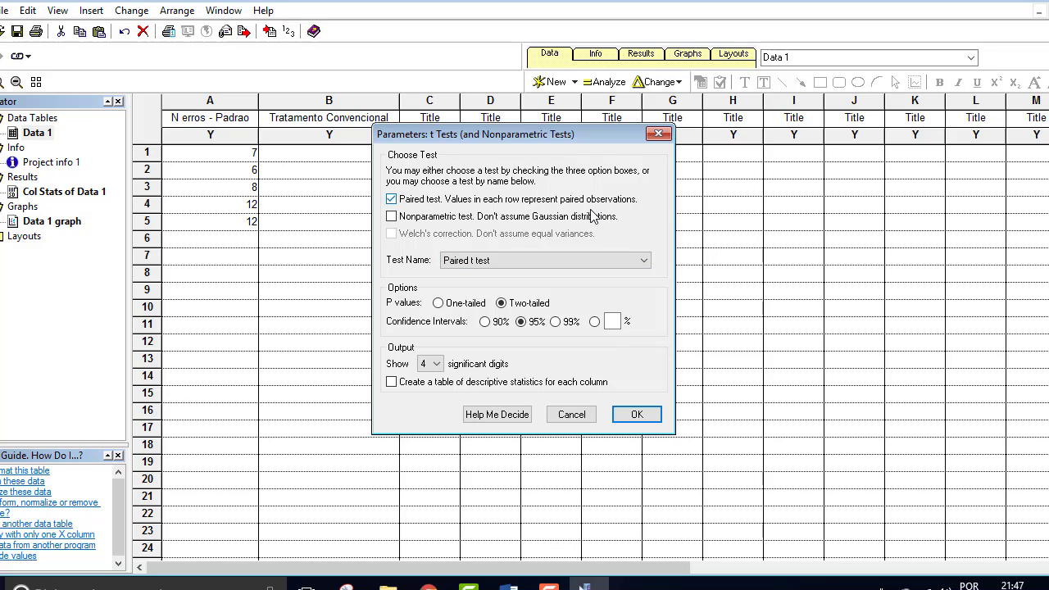
{"action": "left_click", "coordinate": [466, 261]}
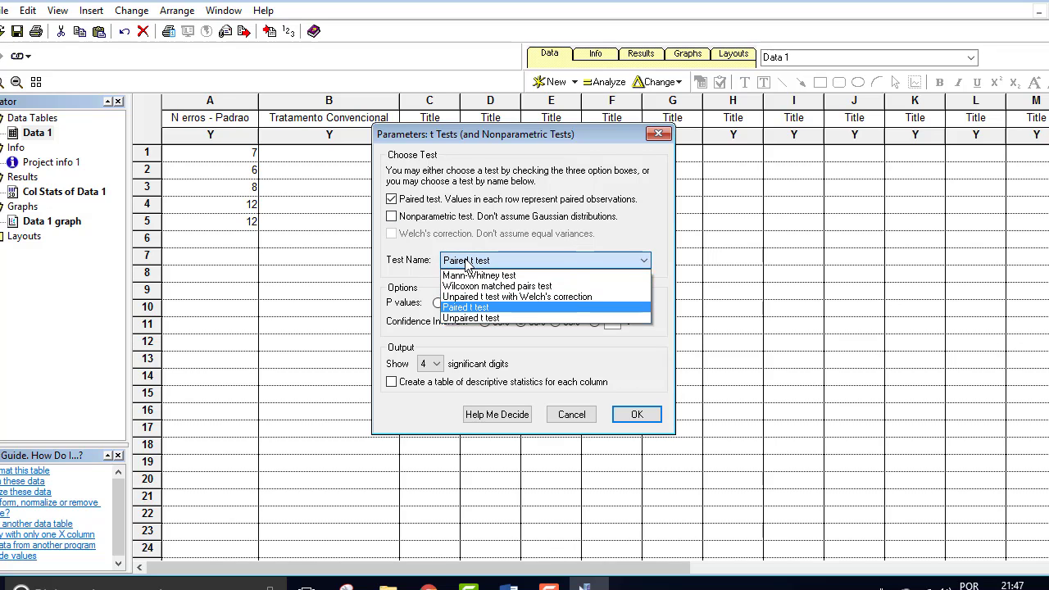
{"action": "left_click", "coordinate": [474, 311]}
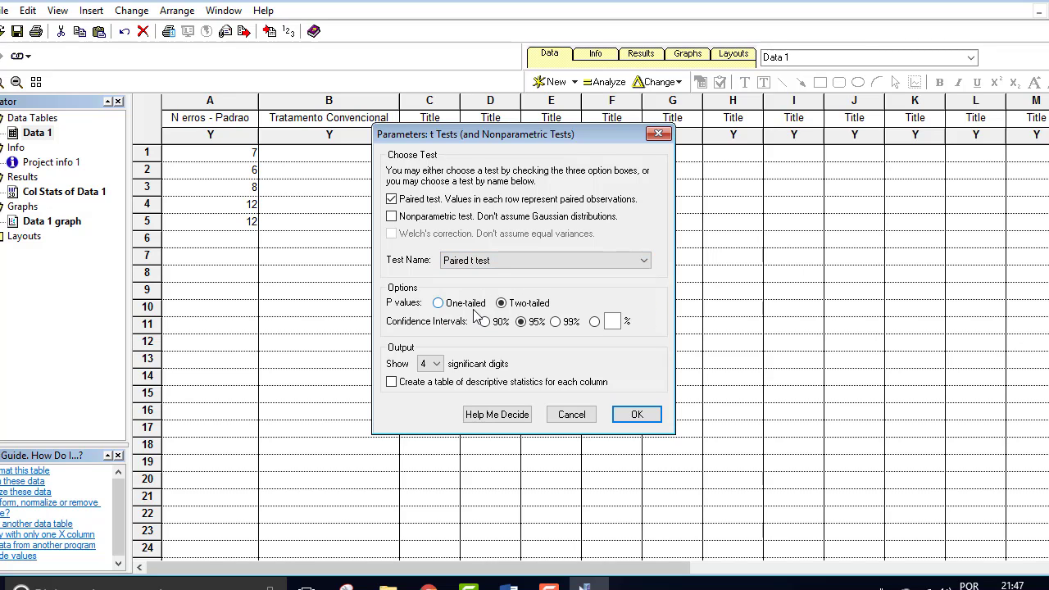
{"action": "left_click", "coordinate": [497, 261]}
{"action": "left_click", "coordinate": [472, 319]}
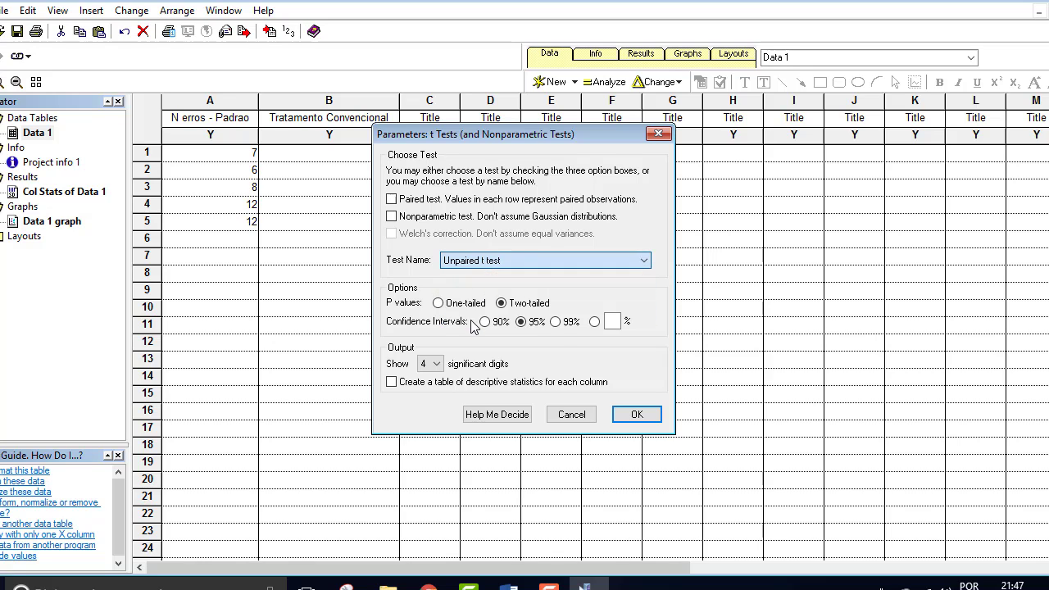
{"action": "left_click", "coordinate": [394, 200]}
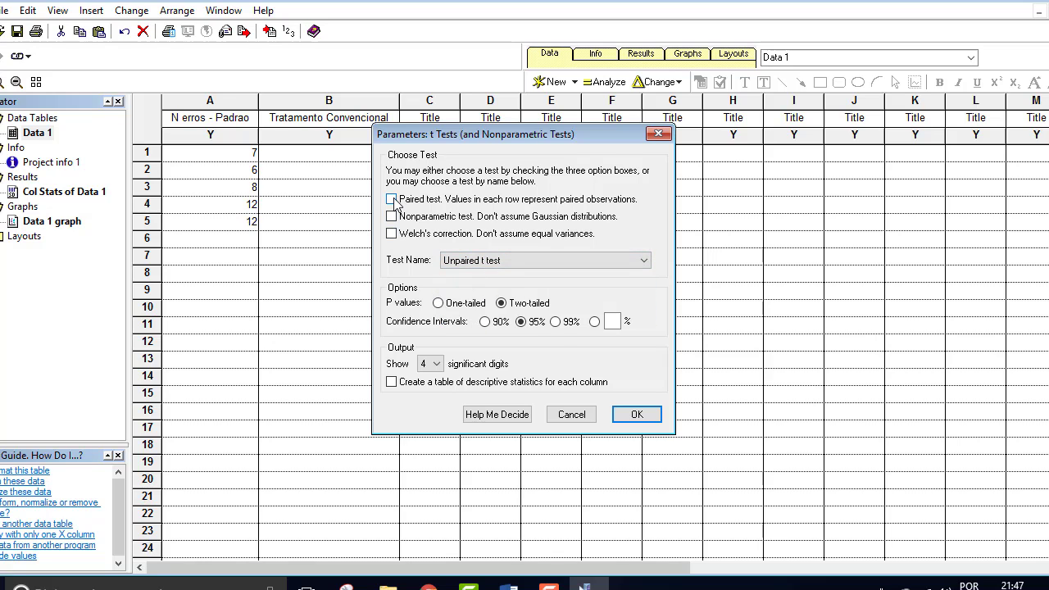
{"action": "left_click", "coordinate": [477, 261]}
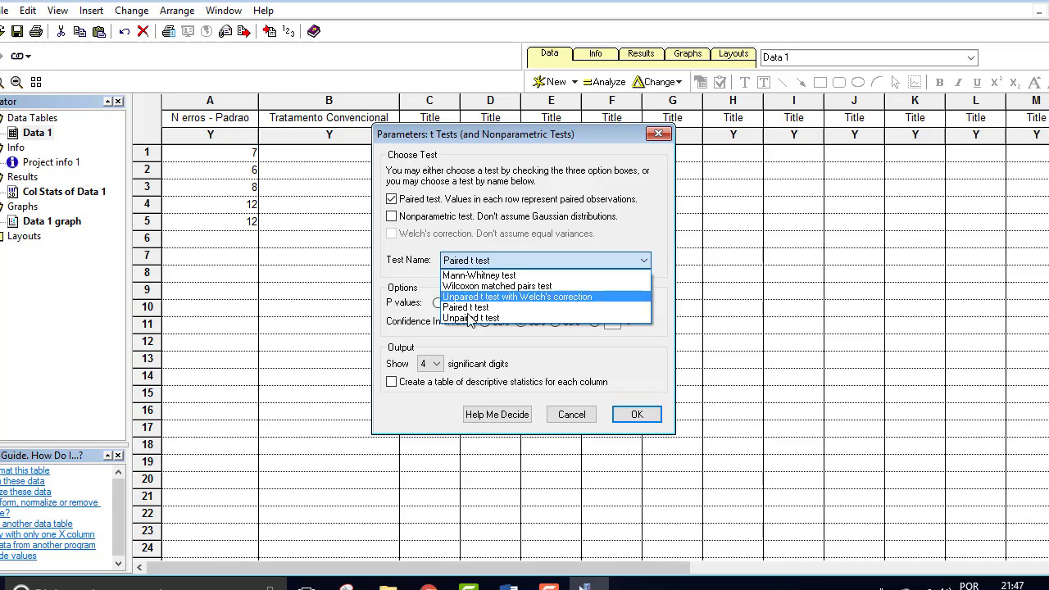
{"action": "left_click", "coordinate": [469, 308]}
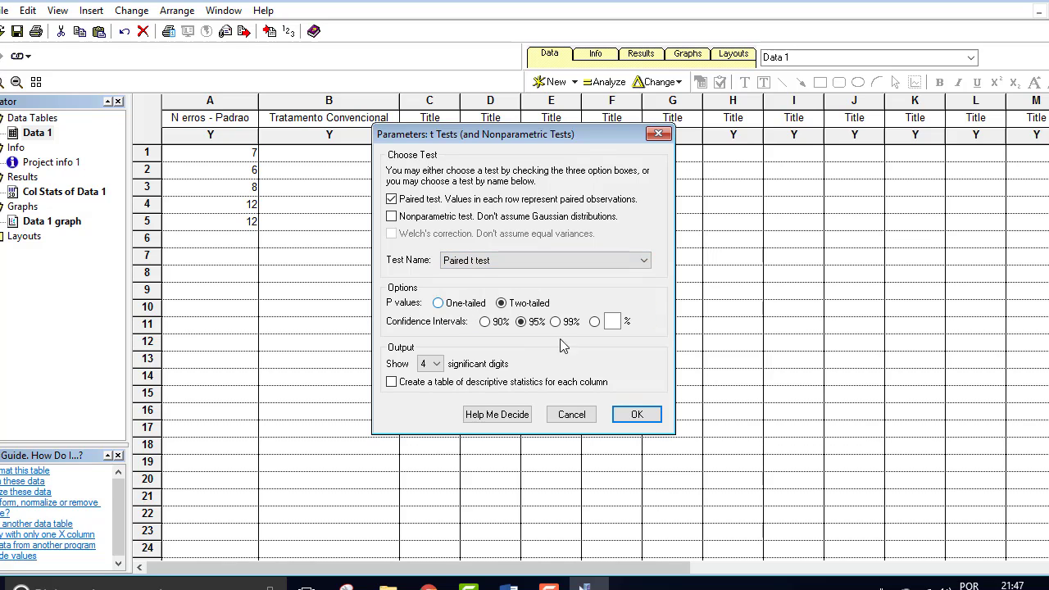
{"action": "left_click", "coordinate": [639, 415]}
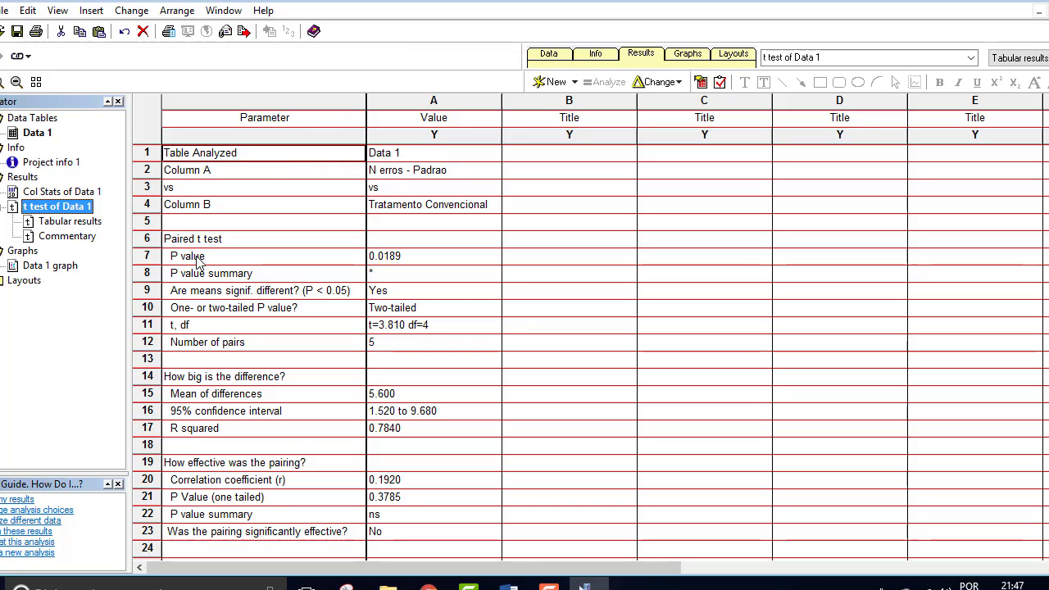
- Examine the P value, P value summary and significant-difference rows in the t test results of Data 1
{"action": "left_click", "coordinate": [395, 258]}
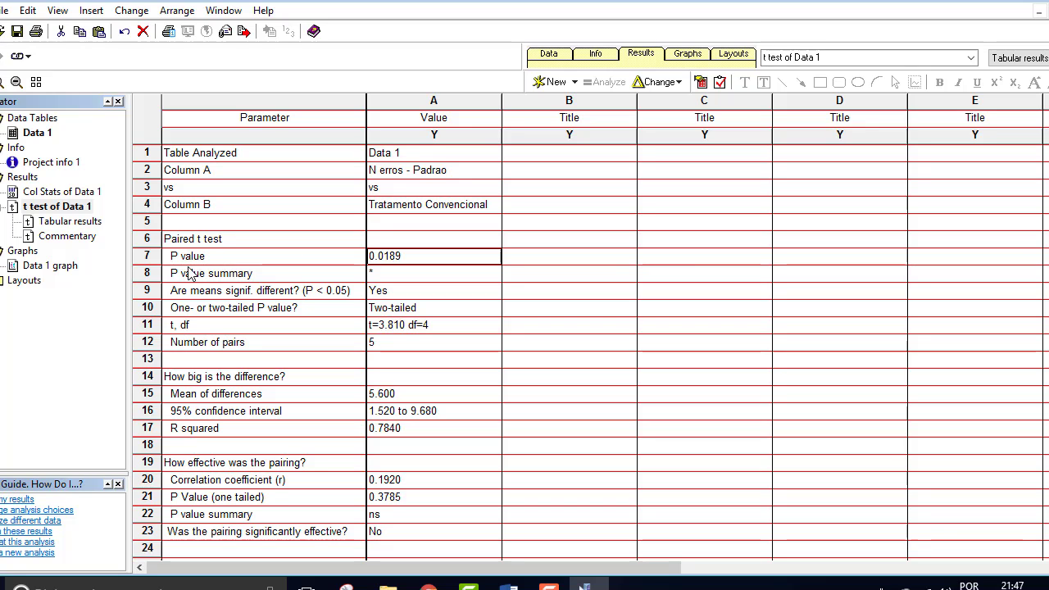
{"action": "left_click", "coordinate": [372, 278]}
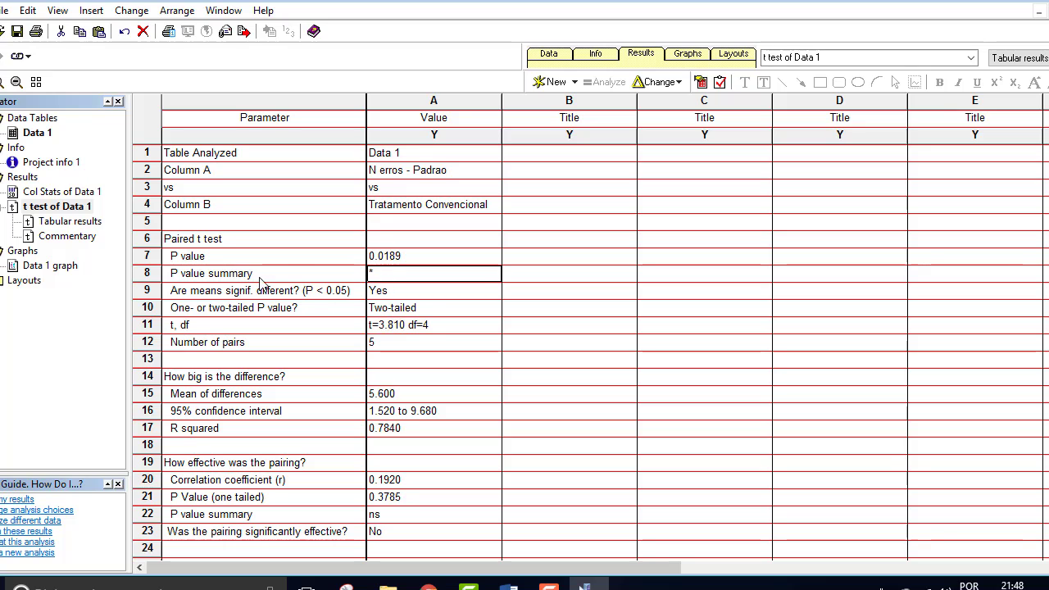
{"action": "left_click", "coordinate": [182, 294]}
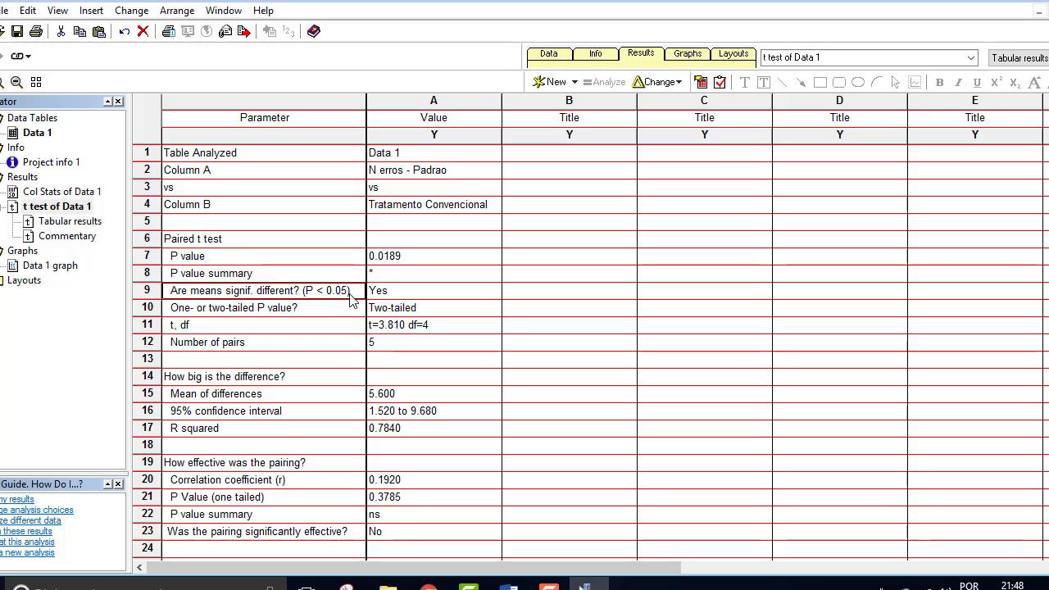
{"action": "left_click", "coordinate": [385, 295]}
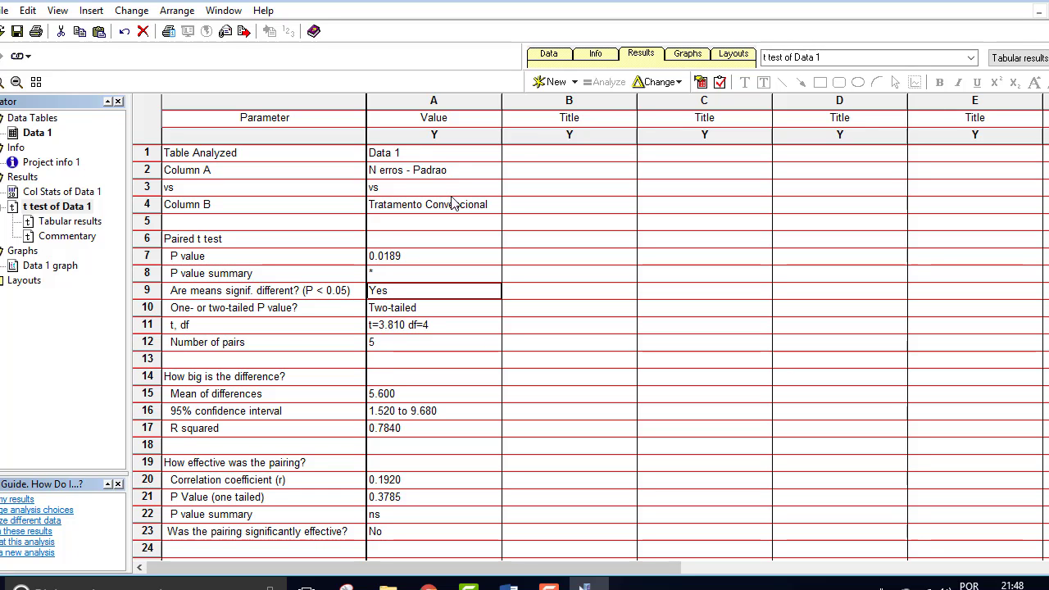
- Check the two treatments in the Data 1 table and the Data 1 graph, and return to the t test results
{"action": "left_click", "coordinate": [547, 56]}
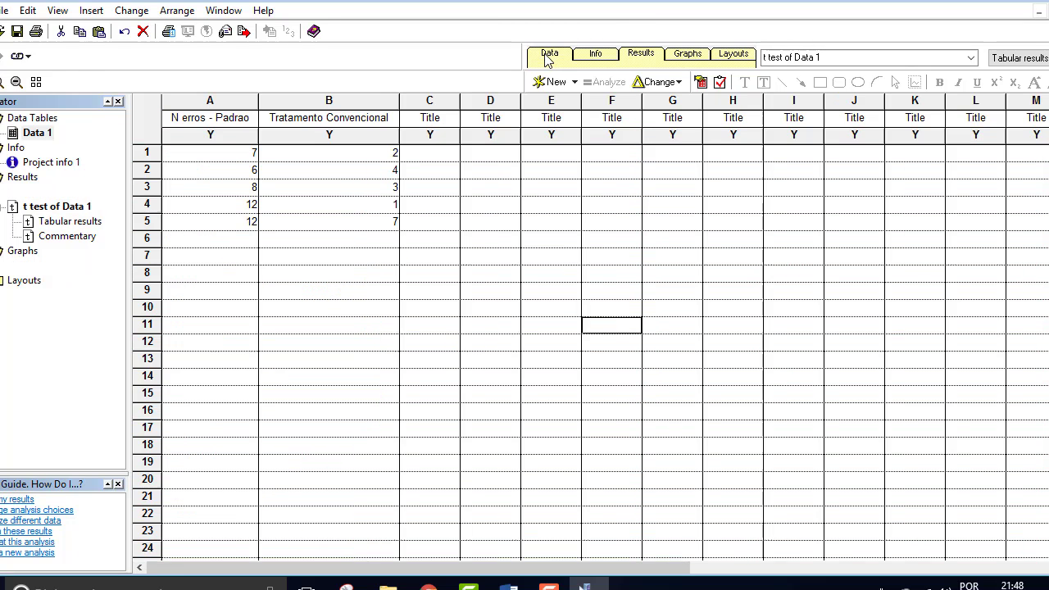
{"action": "left_click", "coordinate": [690, 58]}
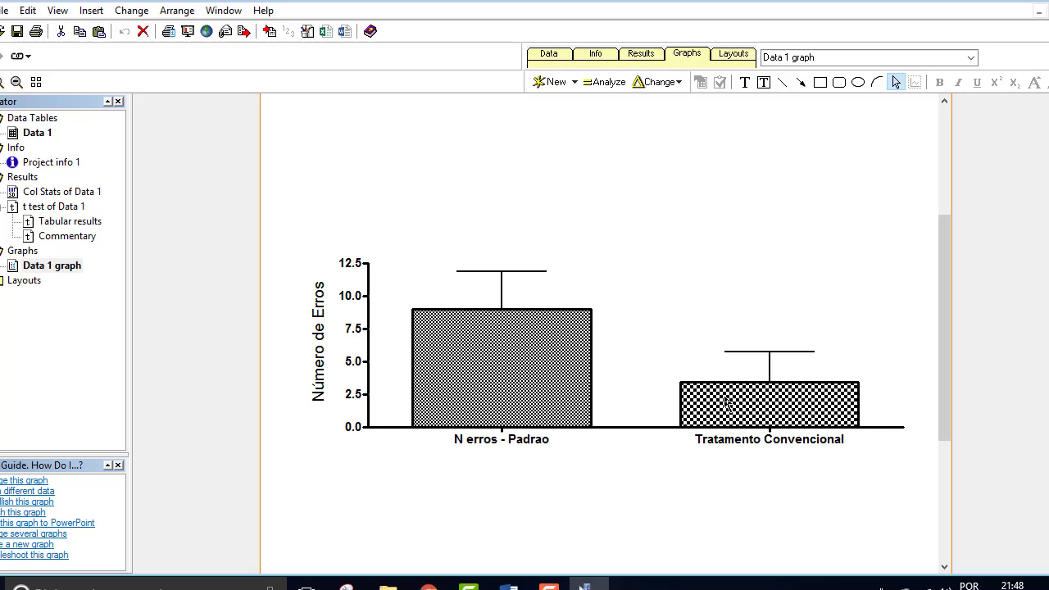
{"action": "left_click", "coordinate": [508, 584]}
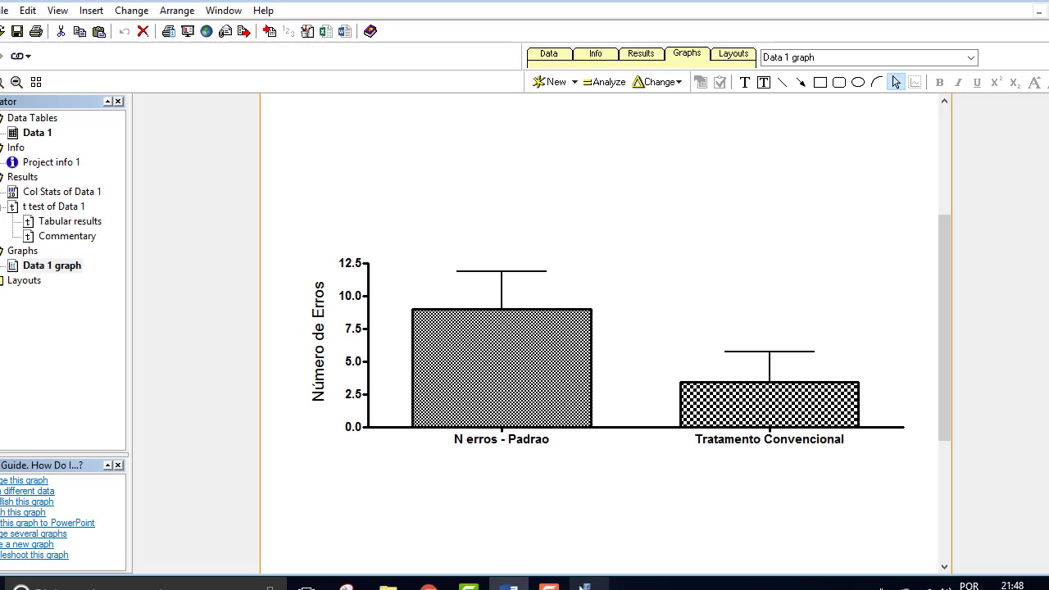
{"action": "left_click", "coordinate": [584, 584]}
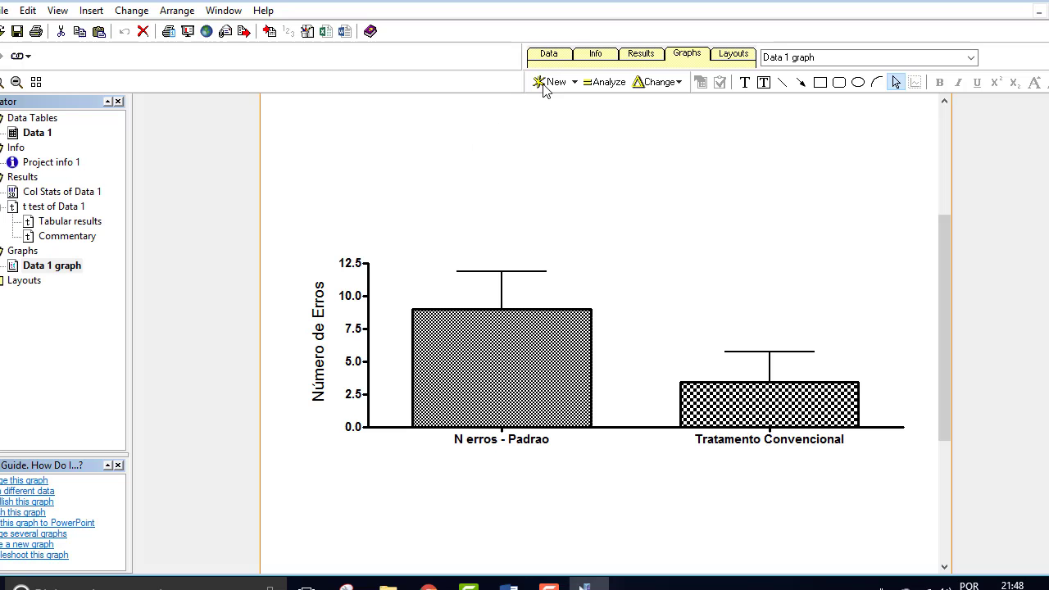
{"action": "left_click", "coordinate": [642, 54]}
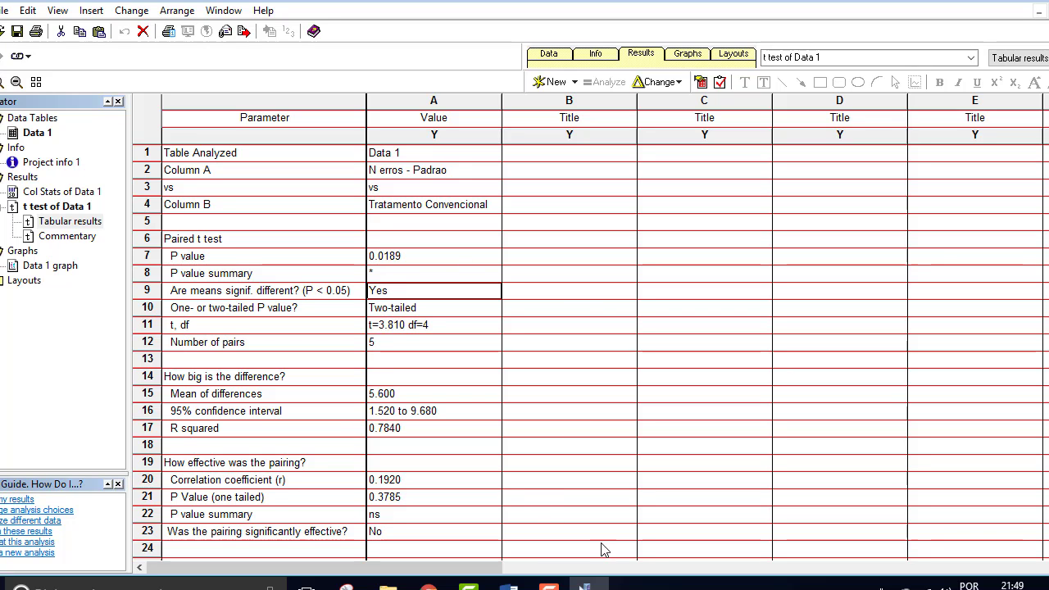
- Switch to the Word document and read question 7, marking the Tratamento Experimental column and the word ANOVA
{"action": "left_click", "coordinate": [509, 588]}
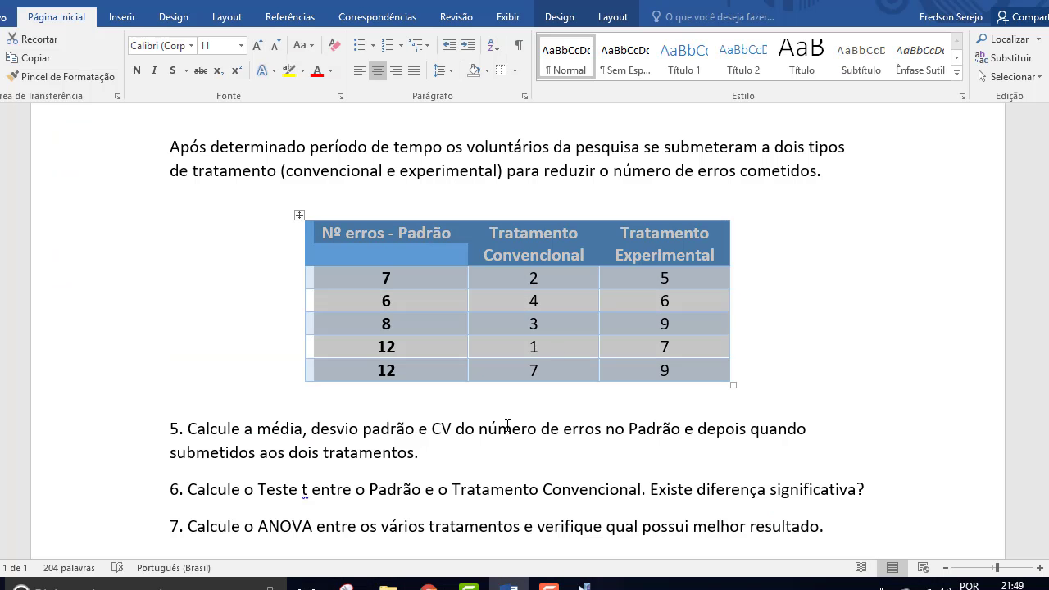
{"action": "left_click", "coordinate": [485, 456]}
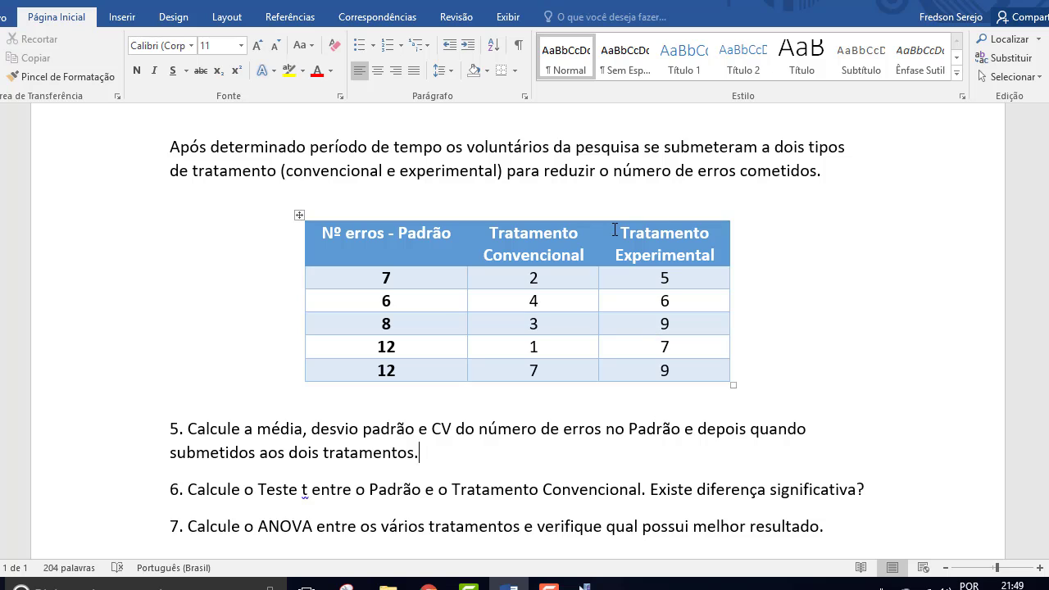
{"action": "left_click_drag", "start_coordinate": [623, 231], "coordinate": [684, 368]}
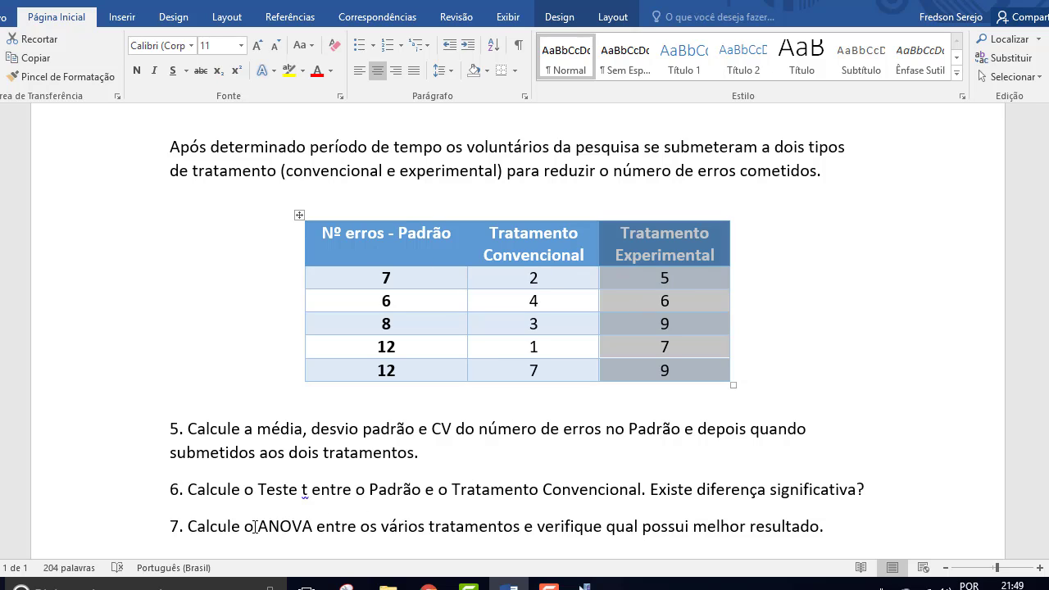
{"action": "left_click_drag", "start_coordinate": [257, 526], "coordinate": [312, 526]}
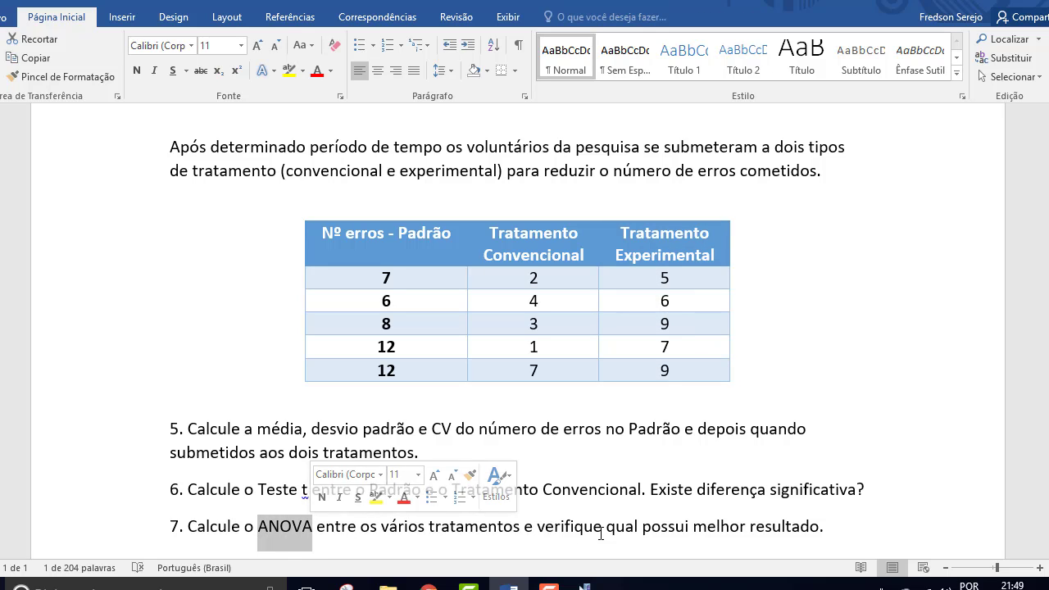
- Switch back to Prism and create a new data table with its graph in the same project
{"action": "left_click", "coordinate": [584, 586]}
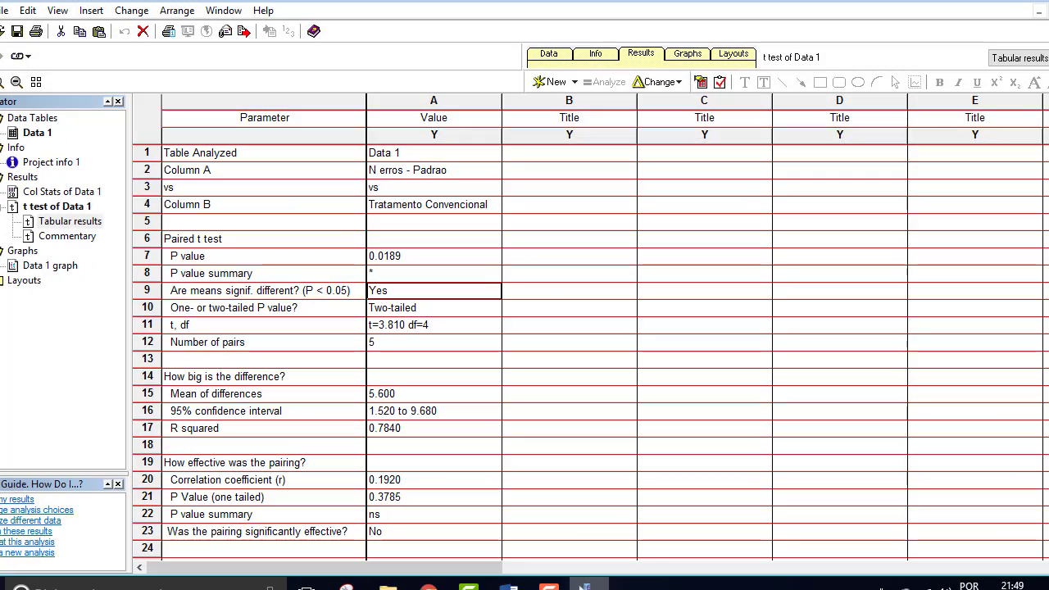
{"action": "left_click", "coordinate": [550, 55]}
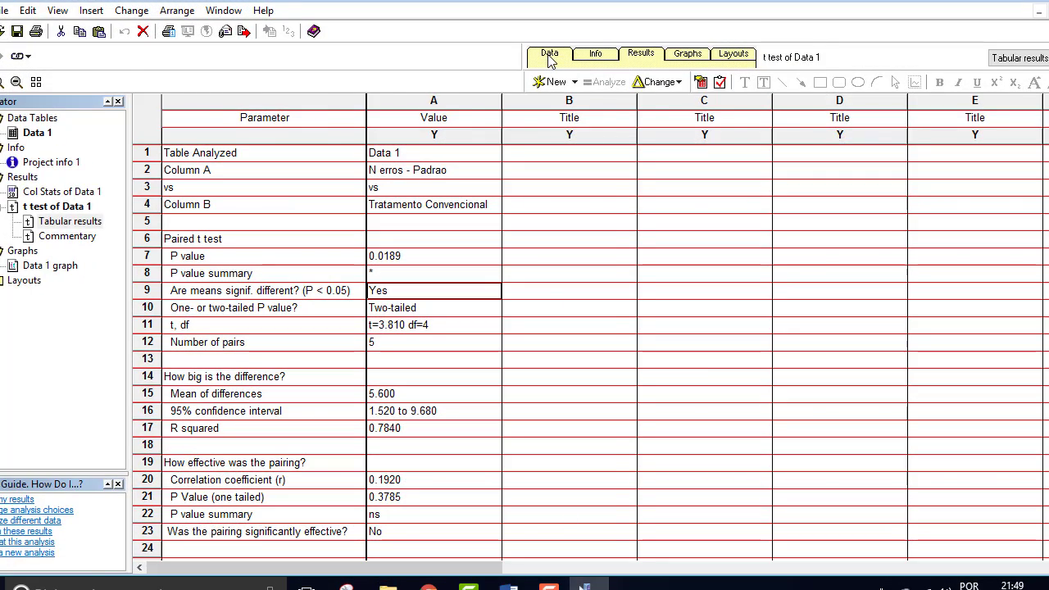
{"action": "left_click", "coordinate": [555, 82]}
{"action": "left_click", "coordinate": [563, 102]}
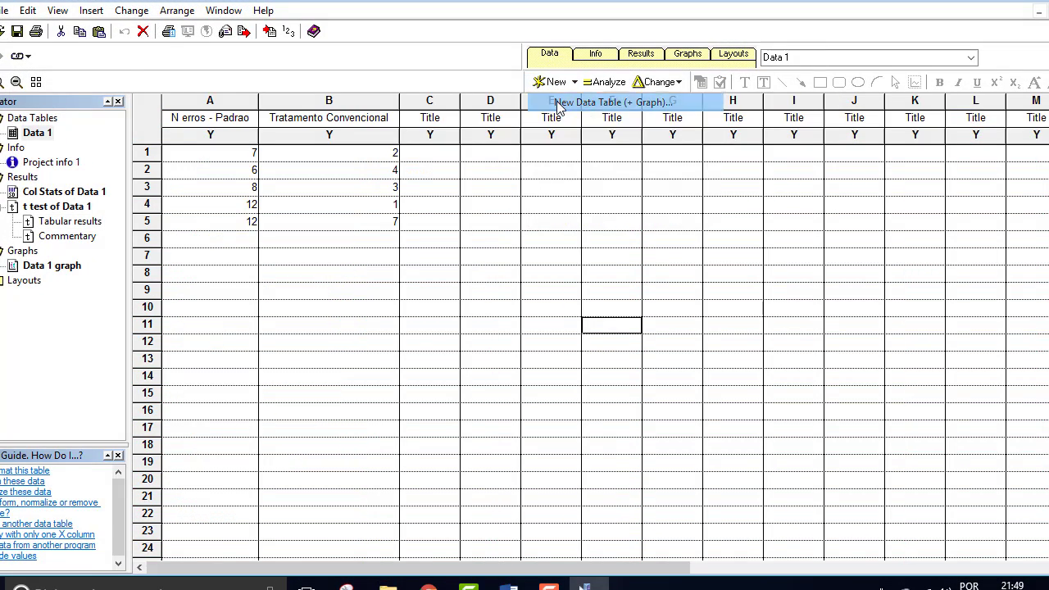
{"action": "left_click", "coordinate": [685, 447]}
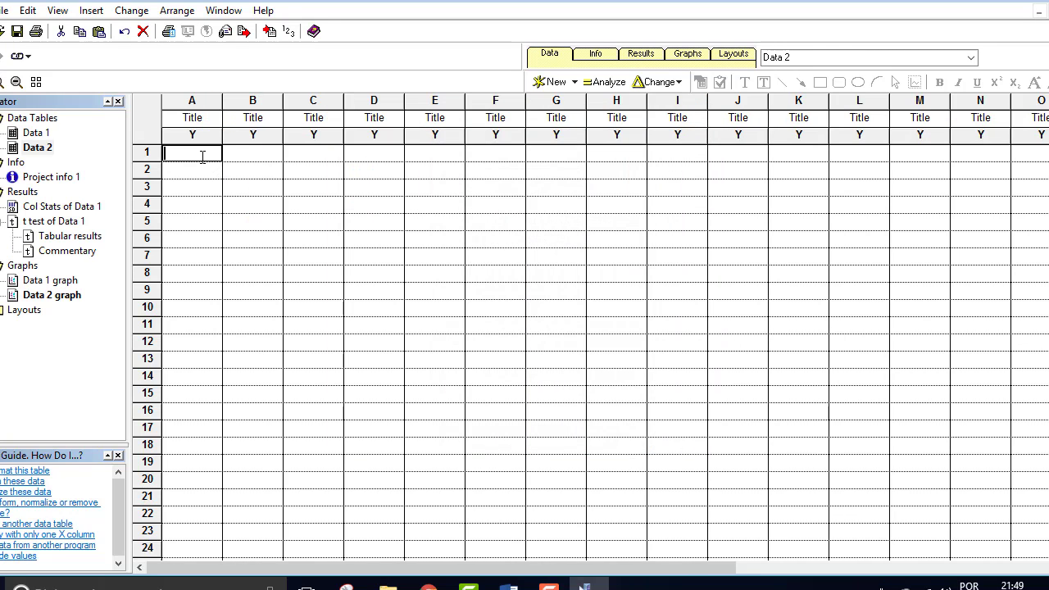
- Copy the whole three-column errors table from the Word document and paste it into Data 2 starting at column A
{"action": "left_click", "coordinate": [508, 585]}
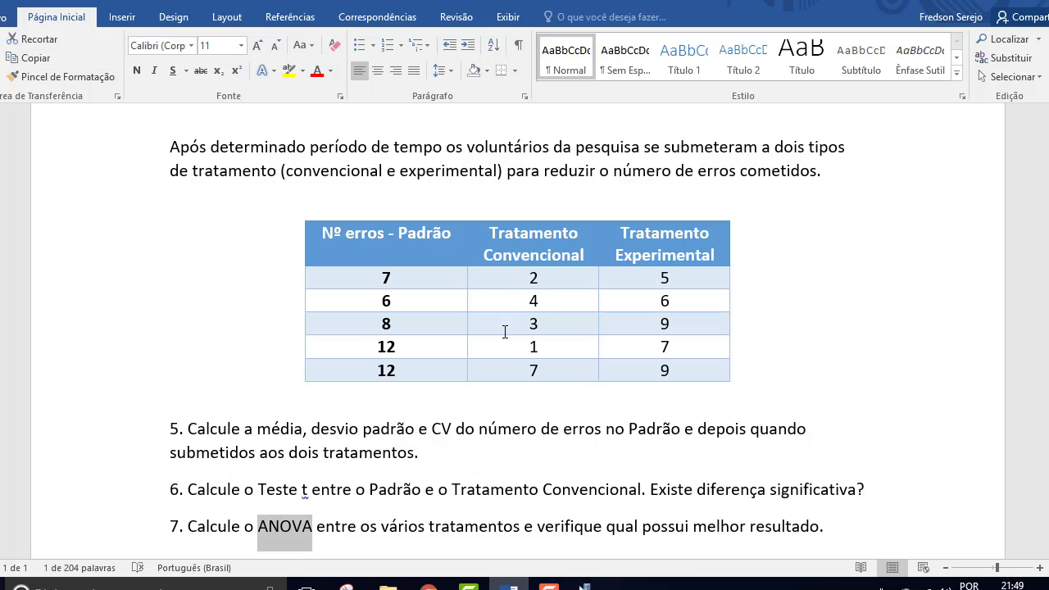
{"action": "left_click_drag", "start_coordinate": [319, 232], "coordinate": [677, 370]}
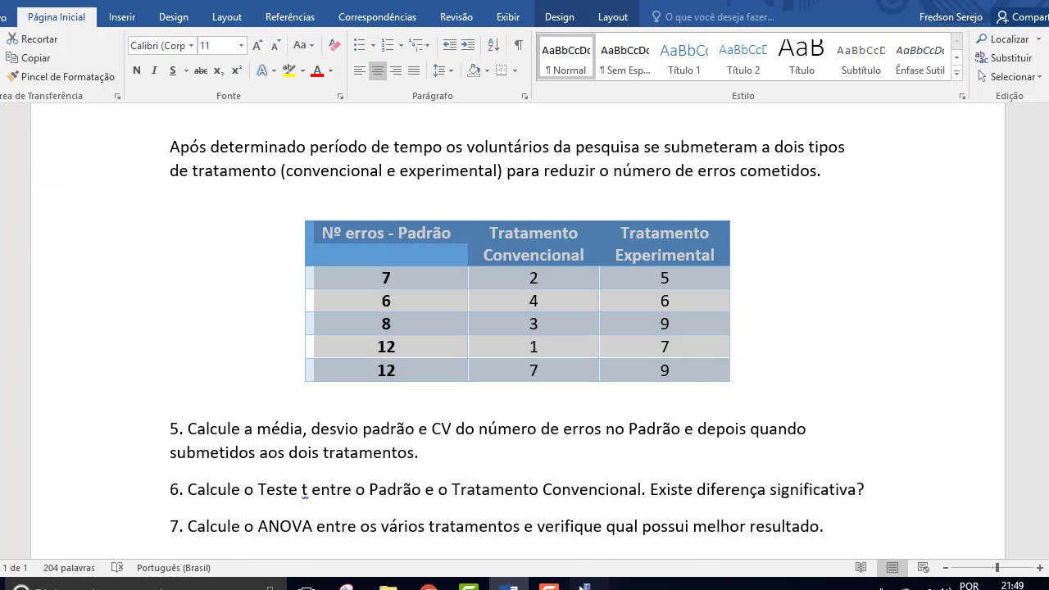
{"action": "left_click", "coordinate": [585, 584]}
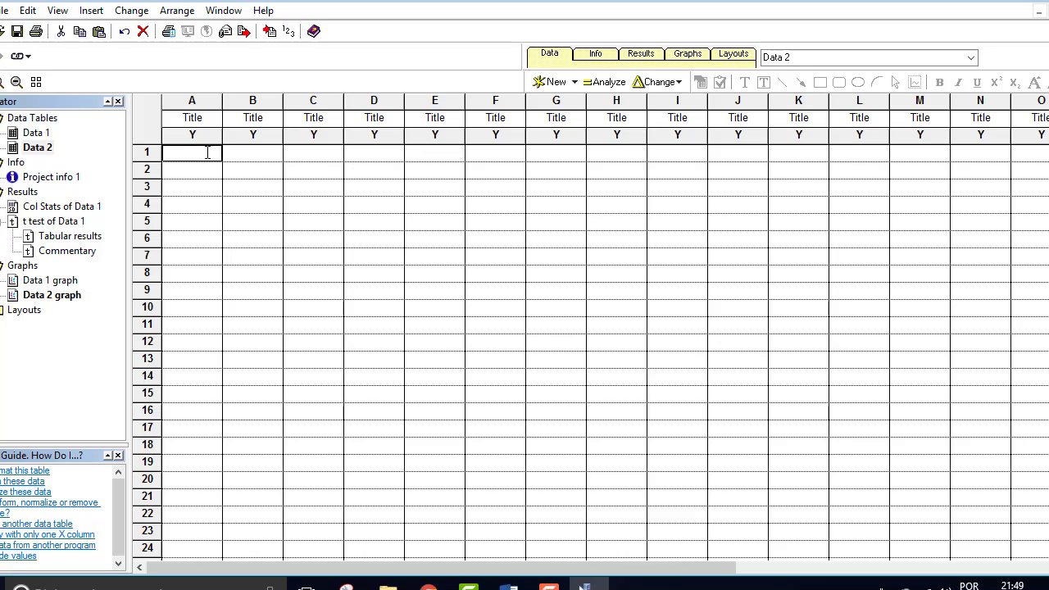
{"action": "key", "text": "ctrl+v"}
{"action": "left_click", "coordinate": [475, 421]}
{"action": "left_click", "coordinate": [244, 120]}
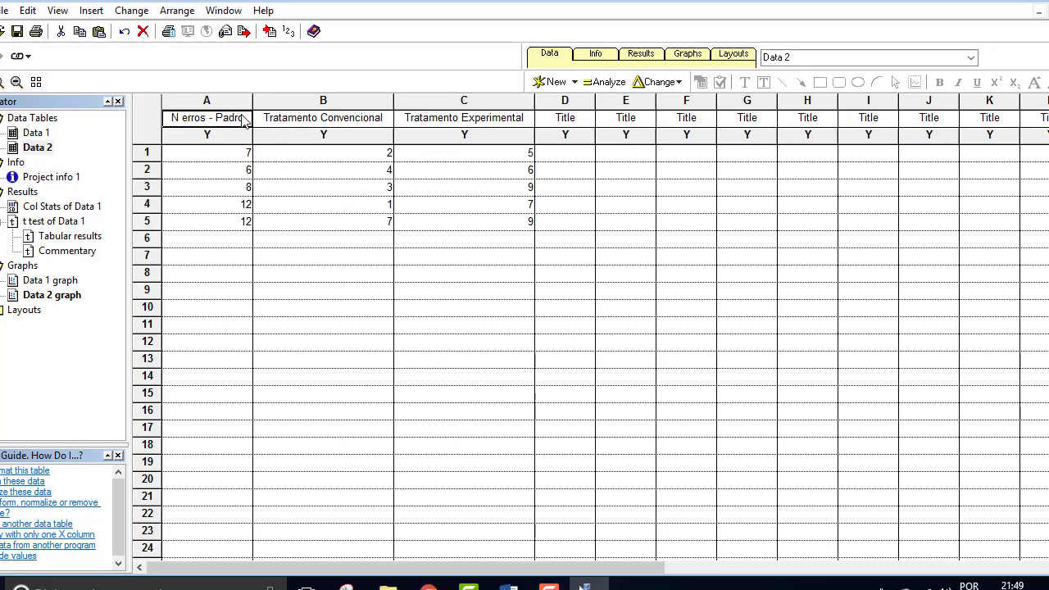
- Correct the title of column A in the Data 2 table to N erros - Padrao
{"action": "double_click", "coordinate": [243, 121]}
{"action": "left_click", "coordinate": [242, 120]}
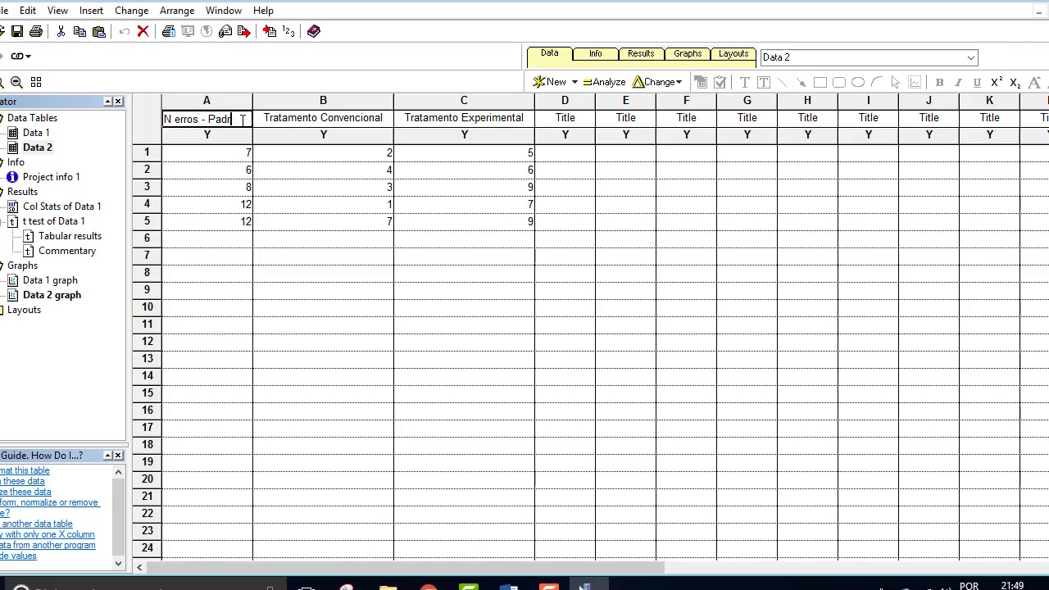
{"action": "left_click", "coordinate": [309, 257]}
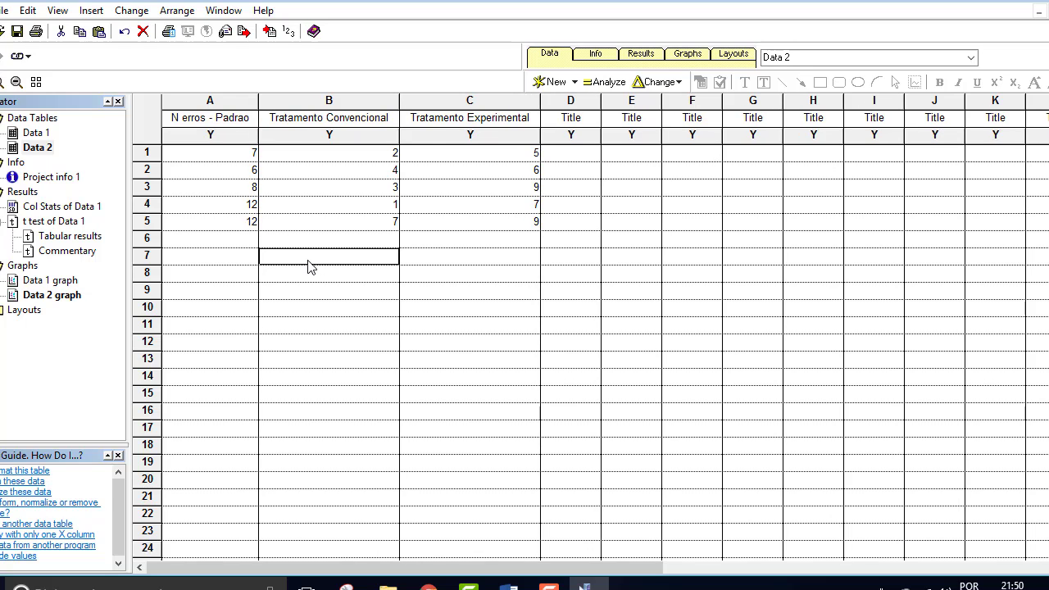
- Open the Data 2 graph and lengthen its X axis at both ends so the three column labels do not overlap
{"action": "left_click", "coordinate": [688, 54]}
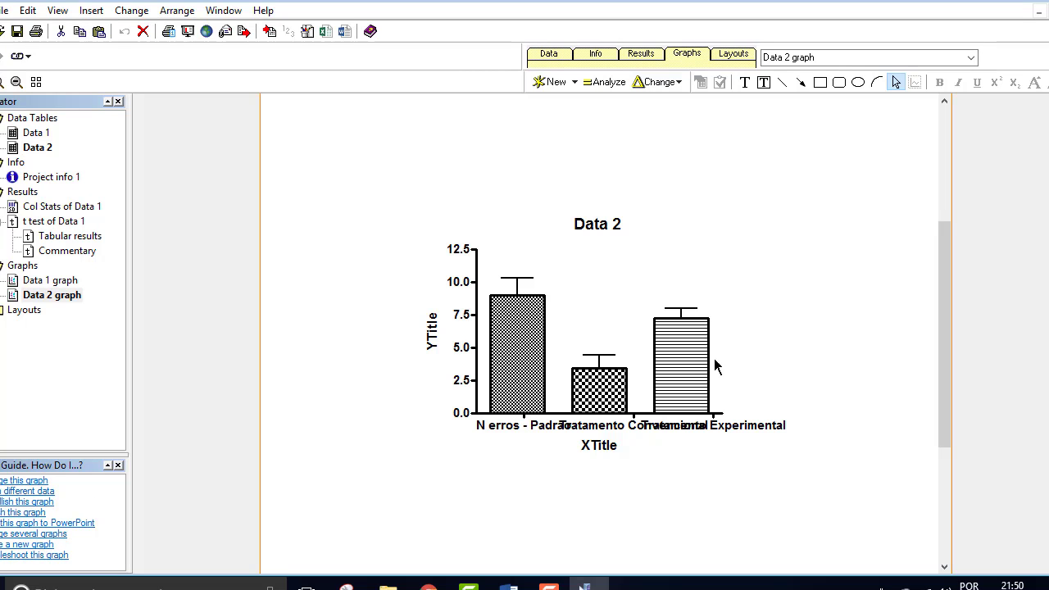
{"action": "left_click", "coordinate": [721, 413]}
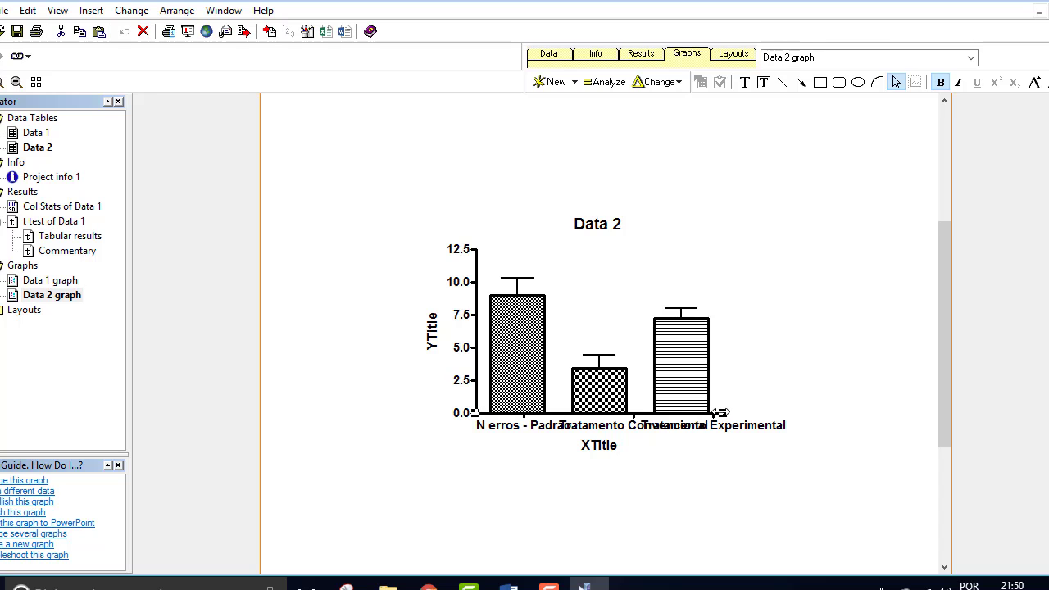
{"action": "left_click_drag", "start_coordinate": [720, 413], "coordinate": [904, 414]}
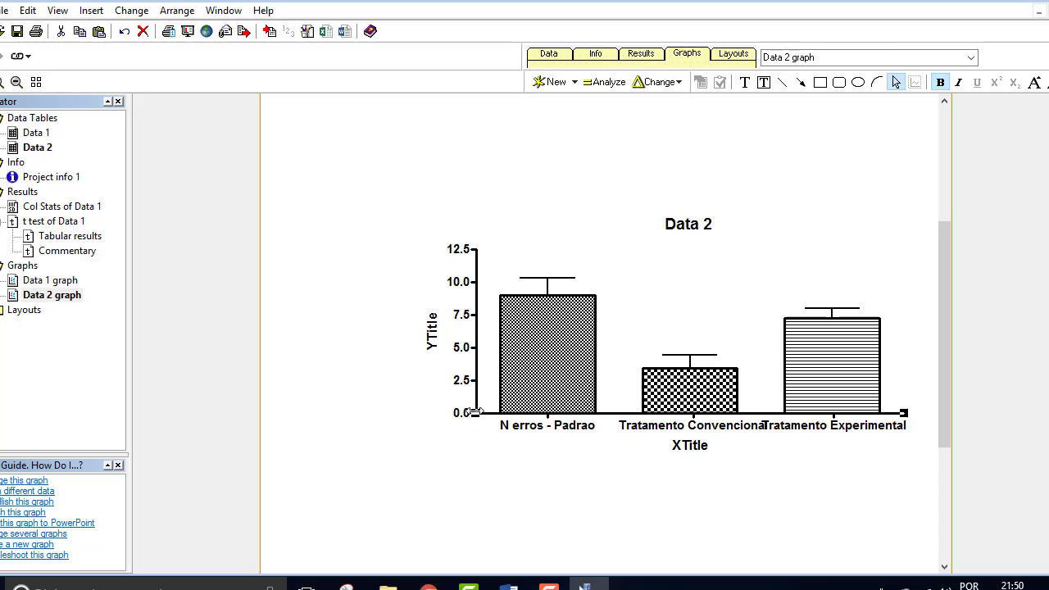
{"action": "left_click_drag", "start_coordinate": [474, 413], "coordinate": [323, 414]}
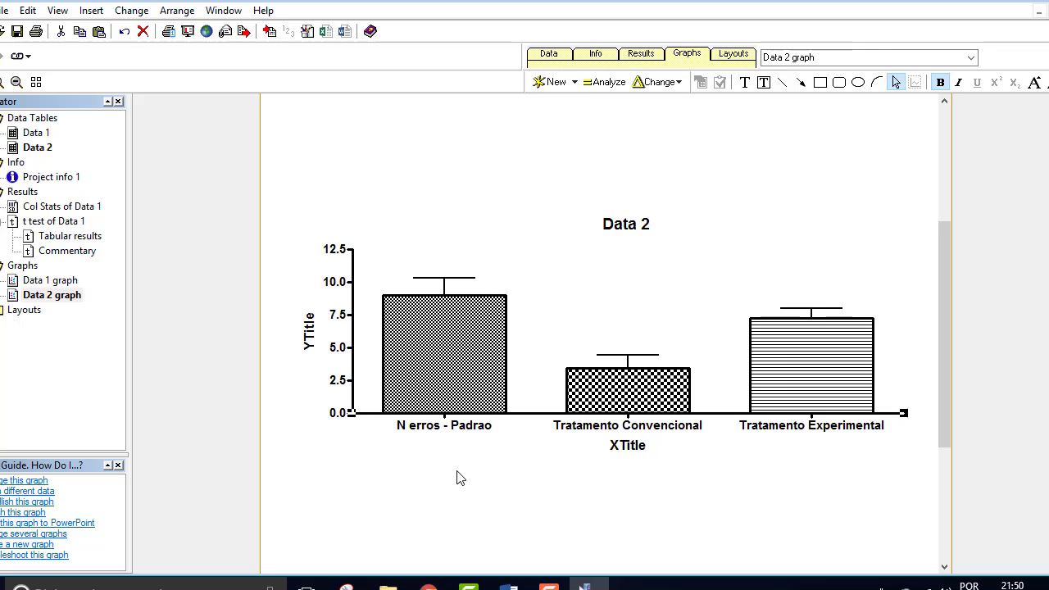
{"action": "left_click", "coordinate": [462, 479]}
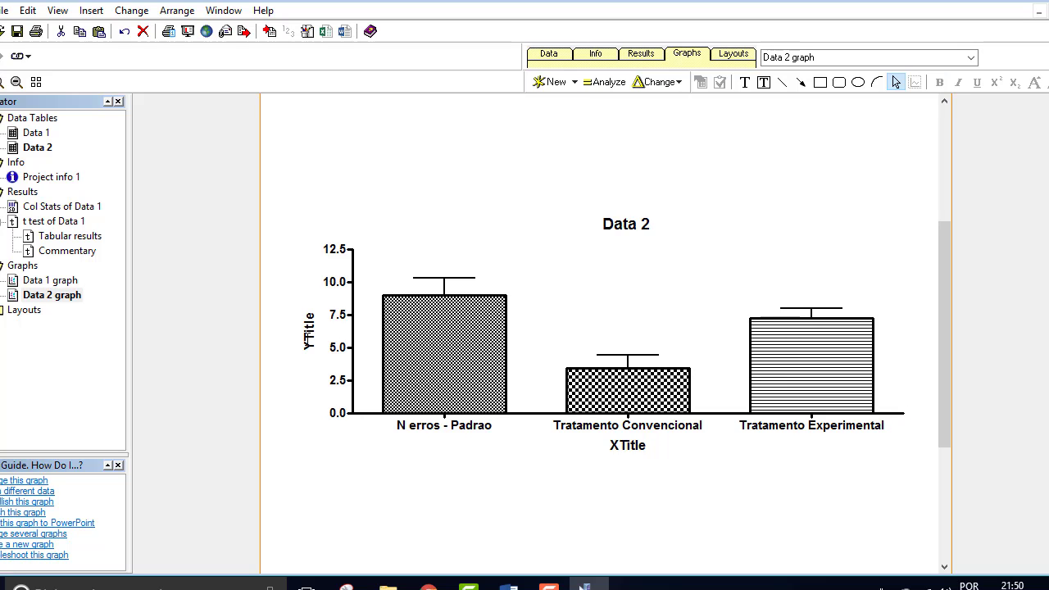
- Delete the Y axis title, the X axis title and the main title of the Data 2 graph
{"action": "left_click", "coordinate": [309, 336]}
{"action": "left_click", "coordinate": [637, 444]}
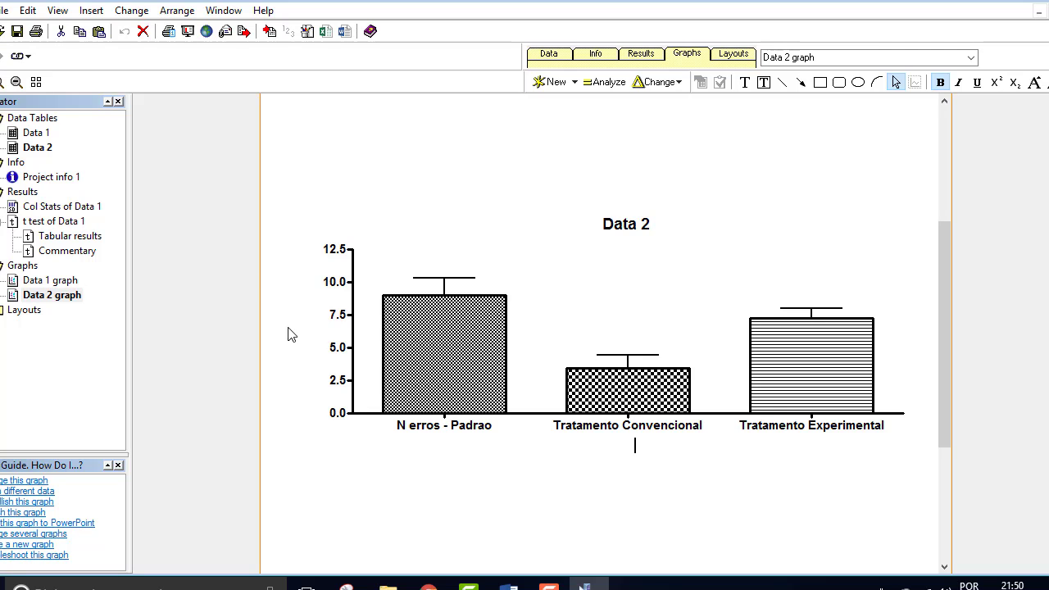
{"action": "left_click", "coordinate": [319, 336]}
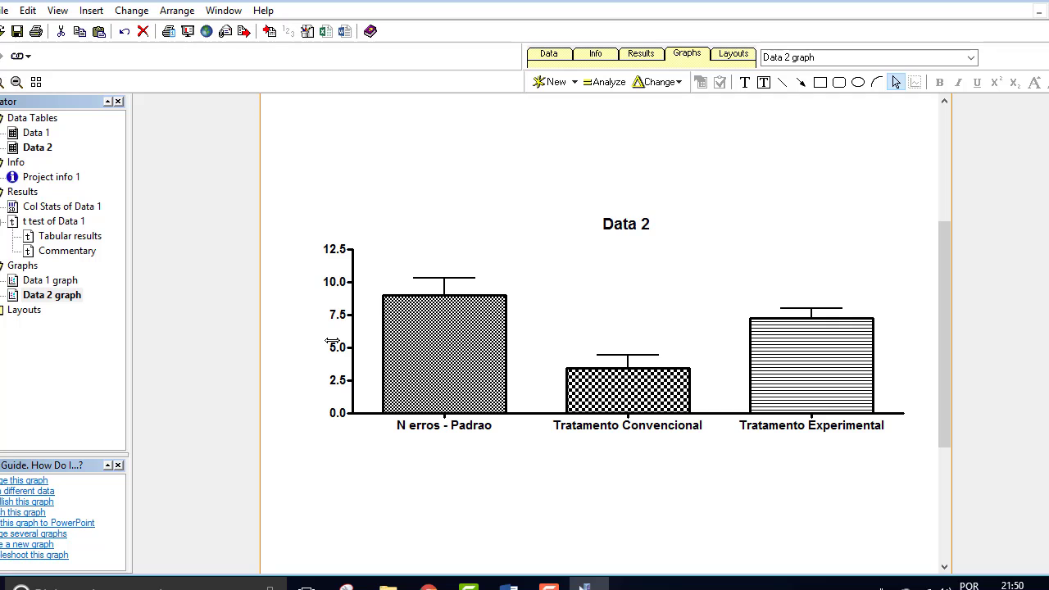
{"action": "double_click", "coordinate": [332, 340]}
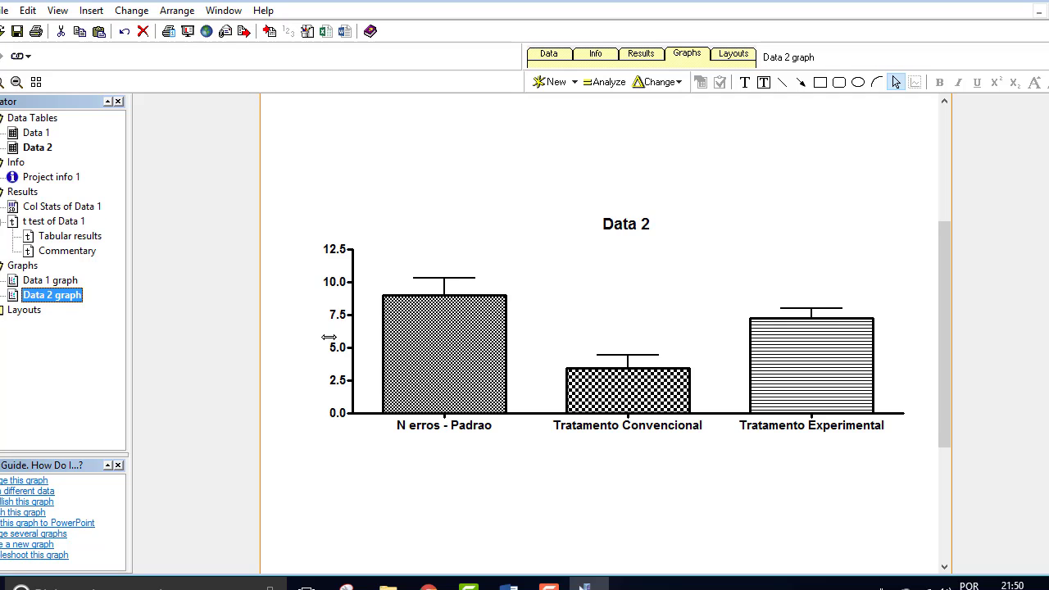
{"action": "double_click", "coordinate": [328, 337]}
{"action": "left_click", "coordinate": [693, 450]}
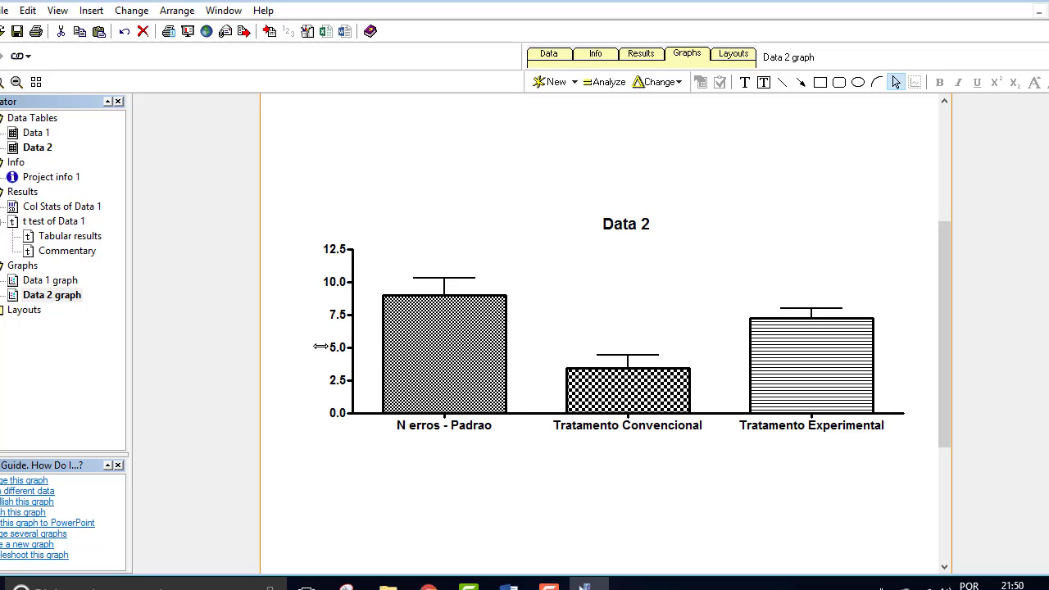
{"action": "left_click", "coordinate": [320, 346]}
{"action": "left_click", "coordinate": [304, 344]}
{"action": "left_click", "coordinate": [630, 223]}
{"action": "key", "text": "Delete"}
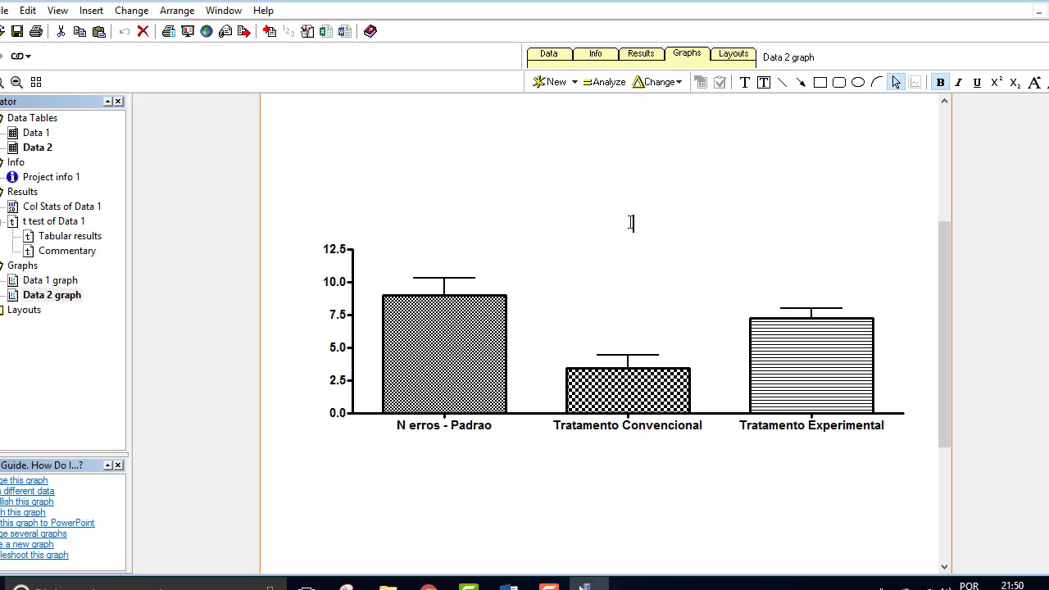
- Add the text Número de Erros beside the Y axis of the graph
{"action": "left_click", "coordinate": [745, 82]}
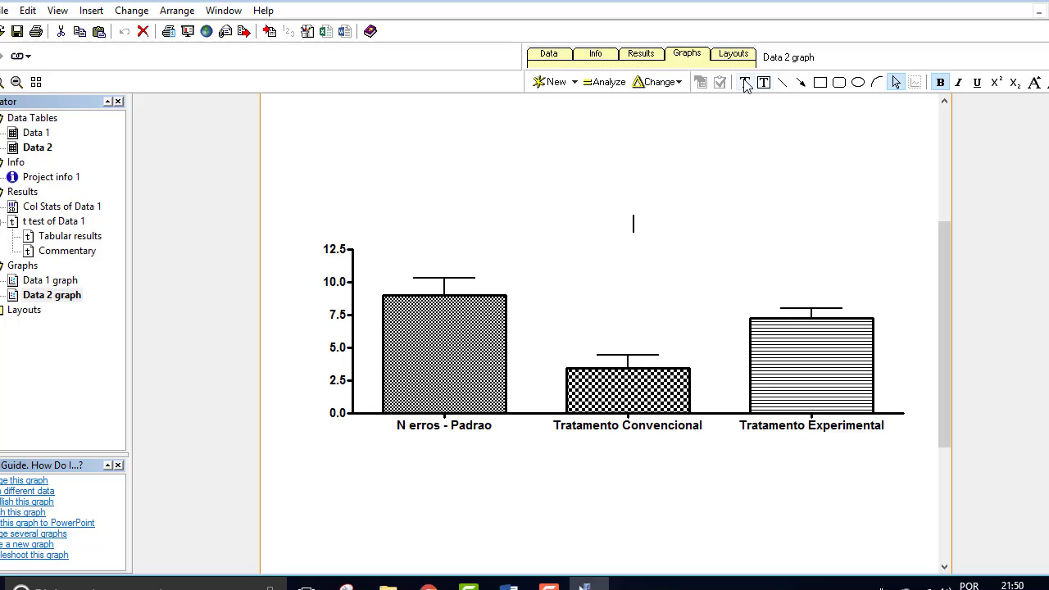
{"action": "left_click", "coordinate": [282, 321]}
{"action": "type", "text": "N"}
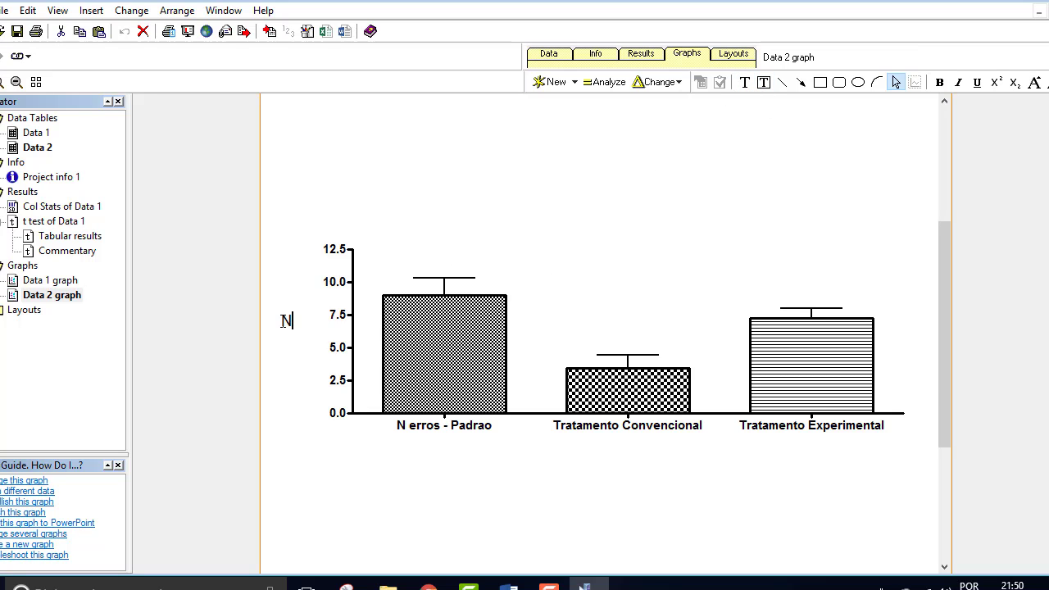
{"action": "type", "text": "úmero de E"}
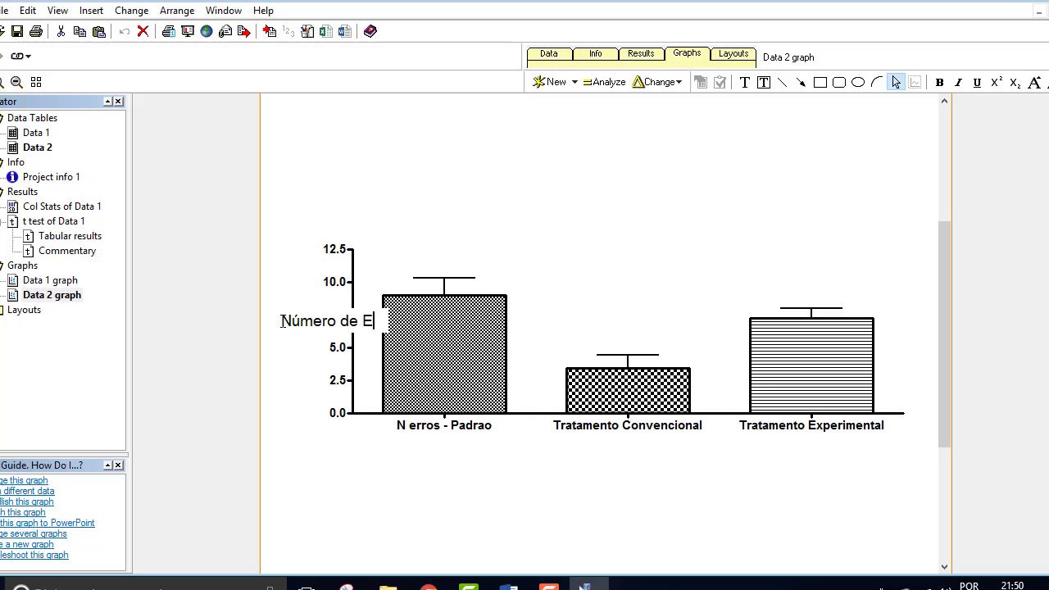
{"action": "type", "text": "rros"}
{"action": "left_click", "coordinate": [292, 476]}
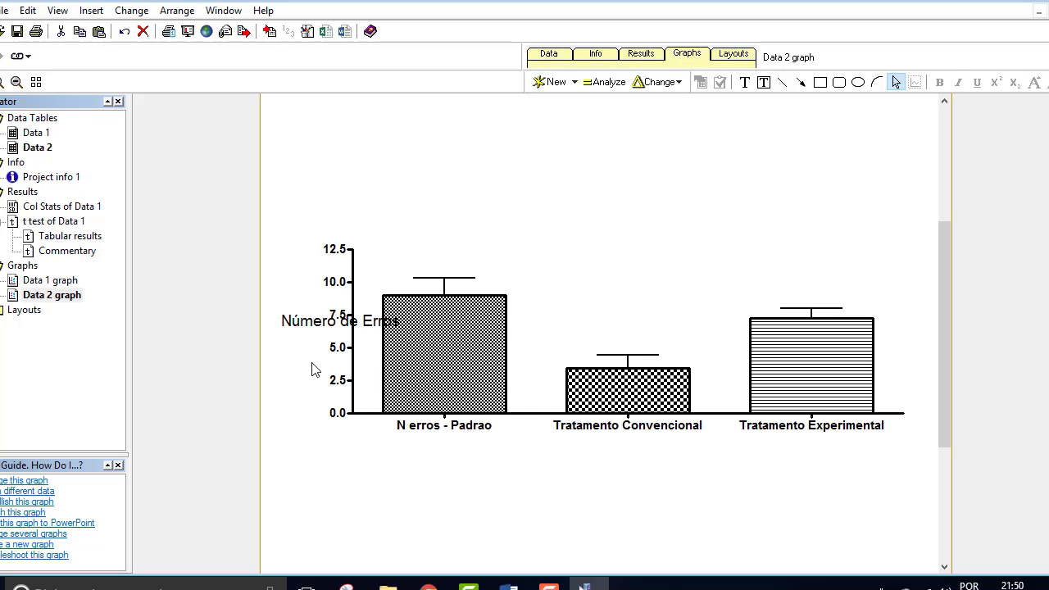
- Set the rotation of the Número de Erros text to Vertical (Up)
{"action": "left_click", "coordinate": [308, 326]}
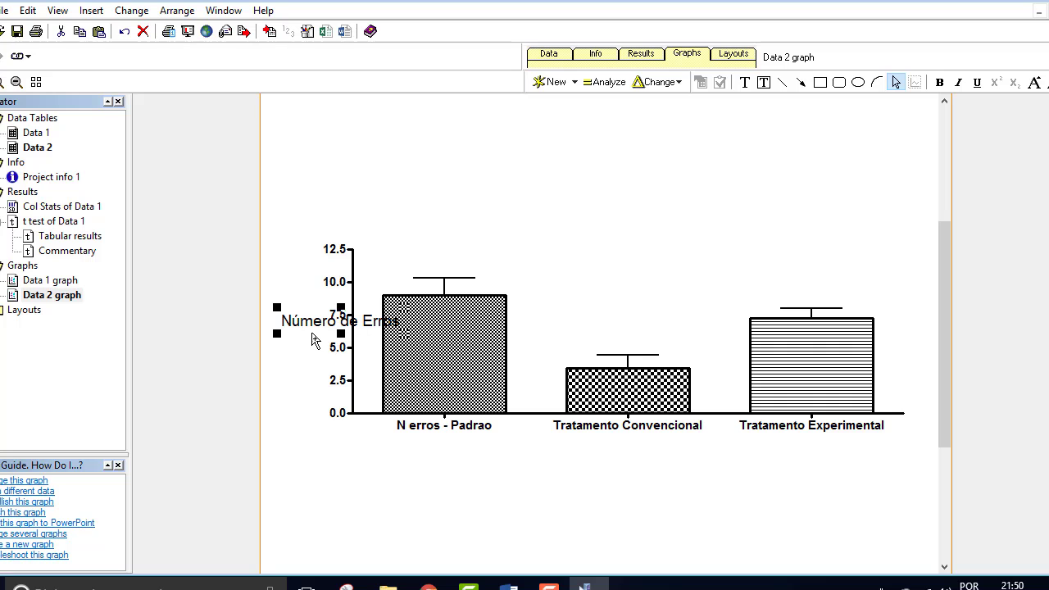
{"action": "double_click", "coordinate": [312, 331]}
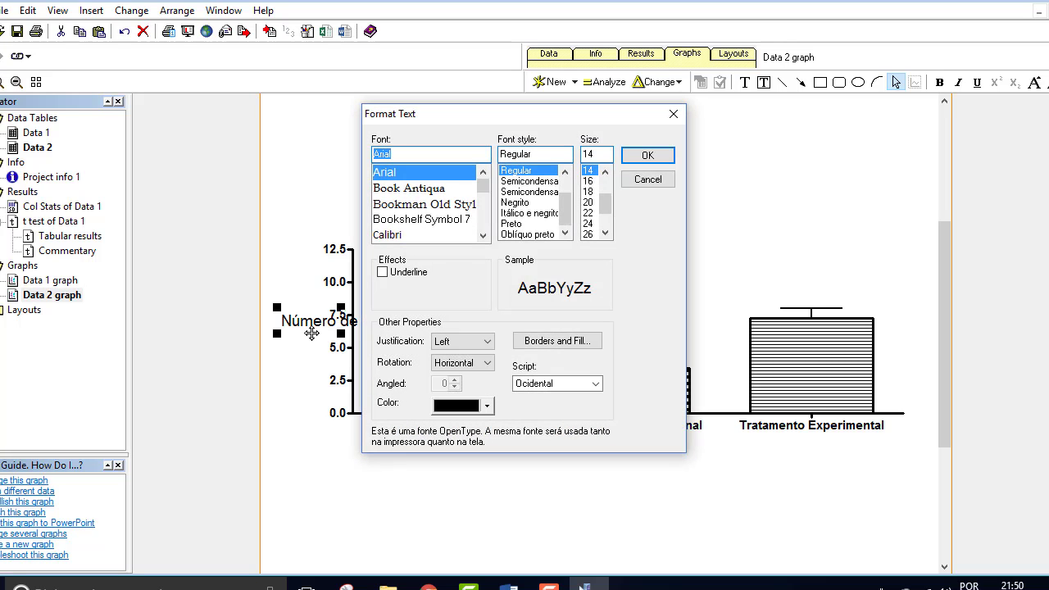
{"action": "left_click", "coordinate": [453, 366]}
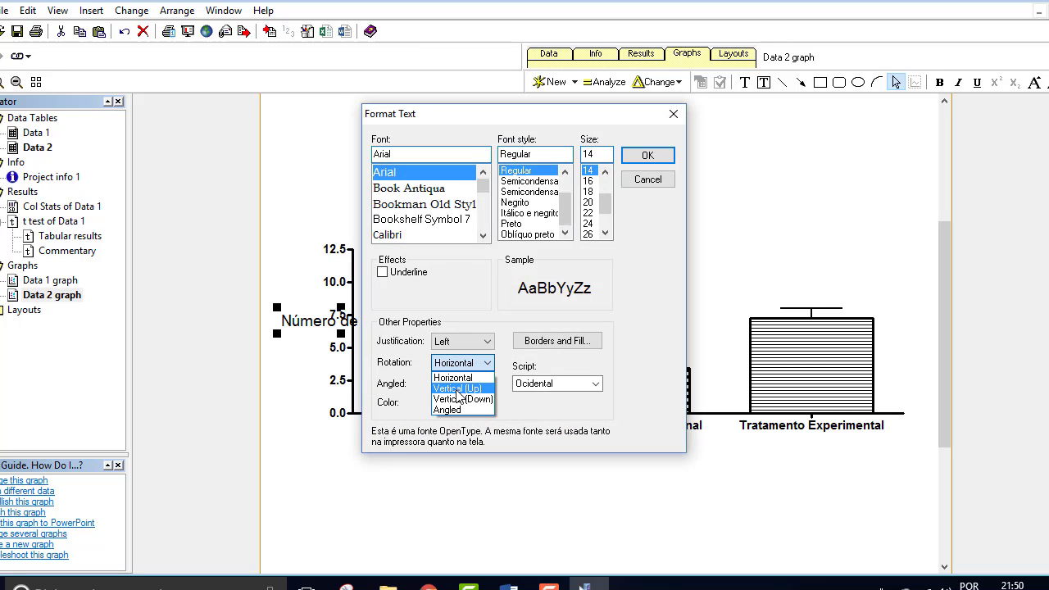
{"action": "left_click", "coordinate": [461, 386]}
{"action": "left_click", "coordinate": [649, 156]}
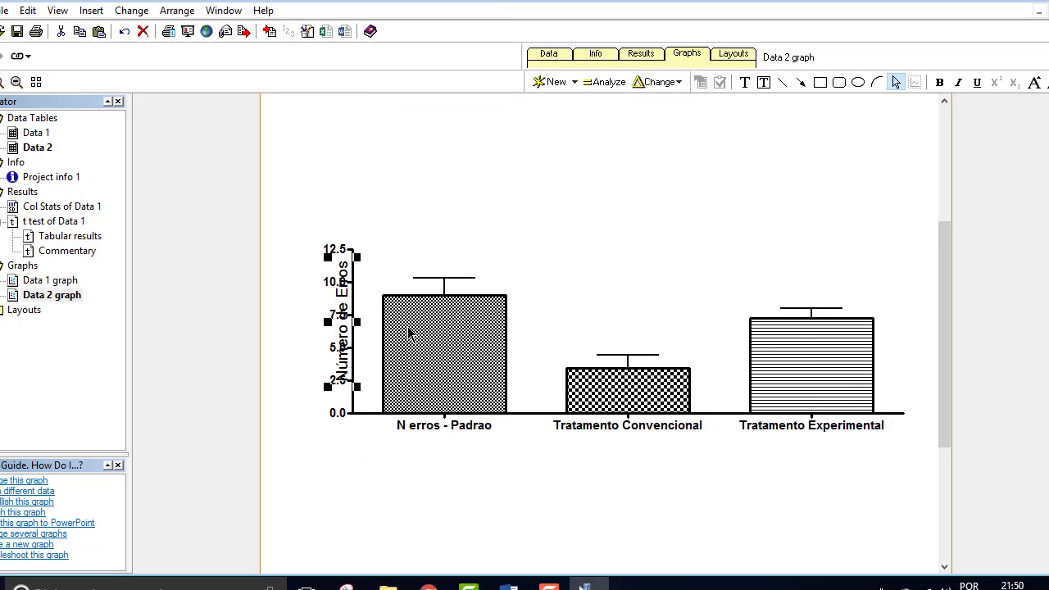
- Nudge the Número de Erros text left until it clears the Y axis numbers, and deselect it
{"action": "key", "text": "Left"}
{"action": "key", "text": "Left"}
{"action": "key", "text": "Left"}
{"action": "key", "text": "Left"}
{"action": "key", "text": "Left"}
{"action": "key", "text": "Left"}
{"action": "key", "text": "Left"}
{"action": "key", "text": "Left"}
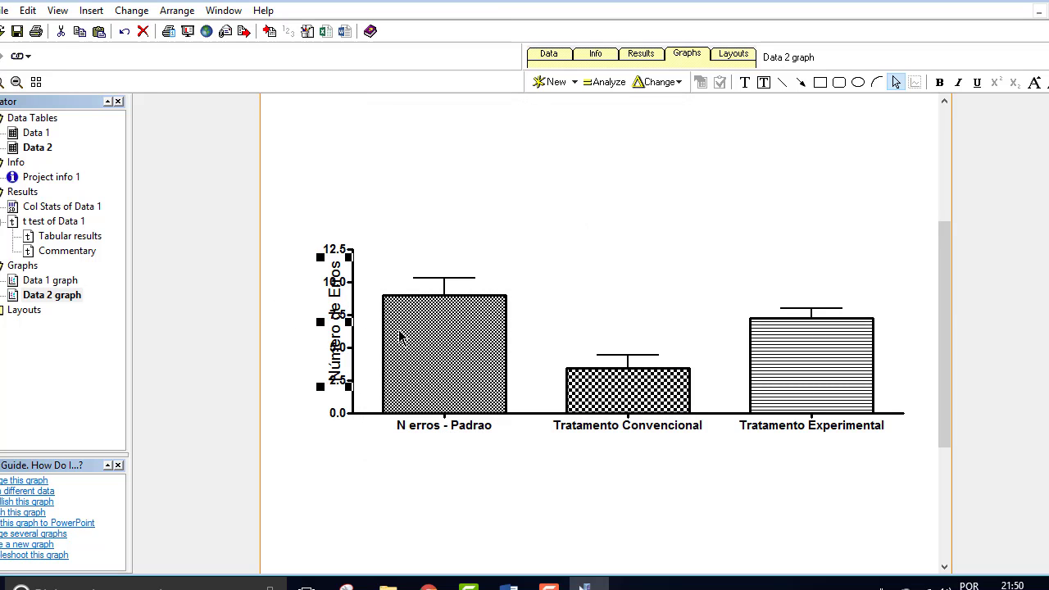
{"action": "key", "text": "Left"}
{"action": "key", "text": "Left"}
{"action": "key", "text": "Left"}
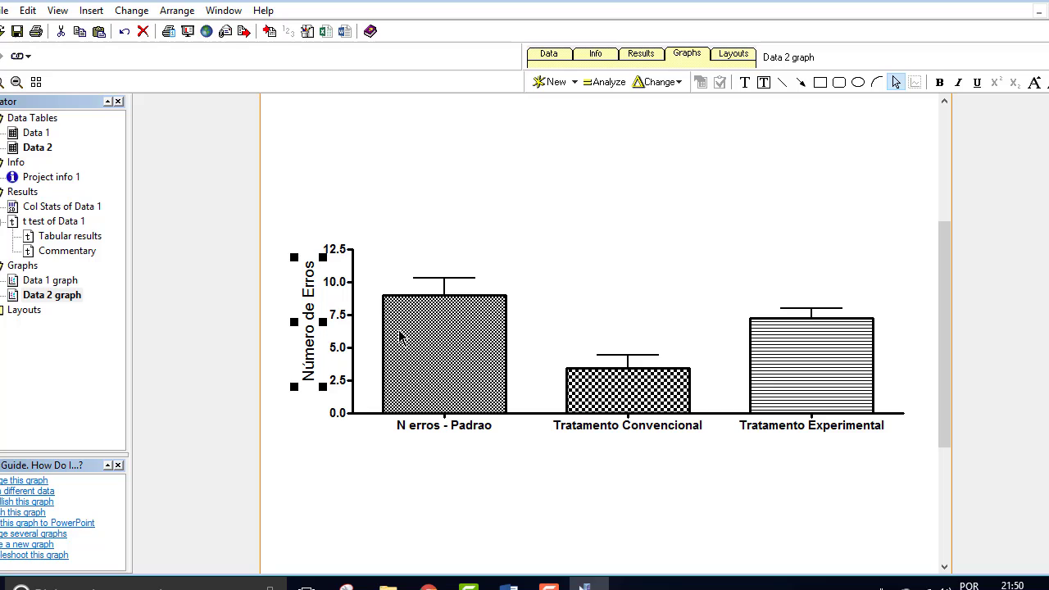
{"action": "left_click", "coordinate": [430, 510]}
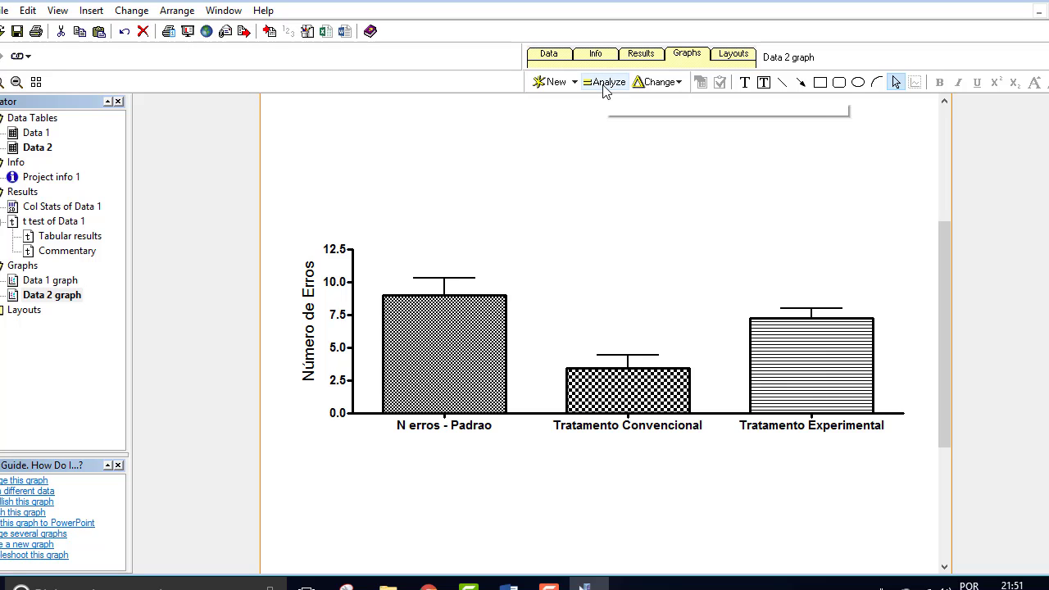
- Start a One-way ANOVA (and nonparametric) statistical analysis on all data sets of the Data 2 table
{"action": "left_click", "coordinate": [550, 54]}
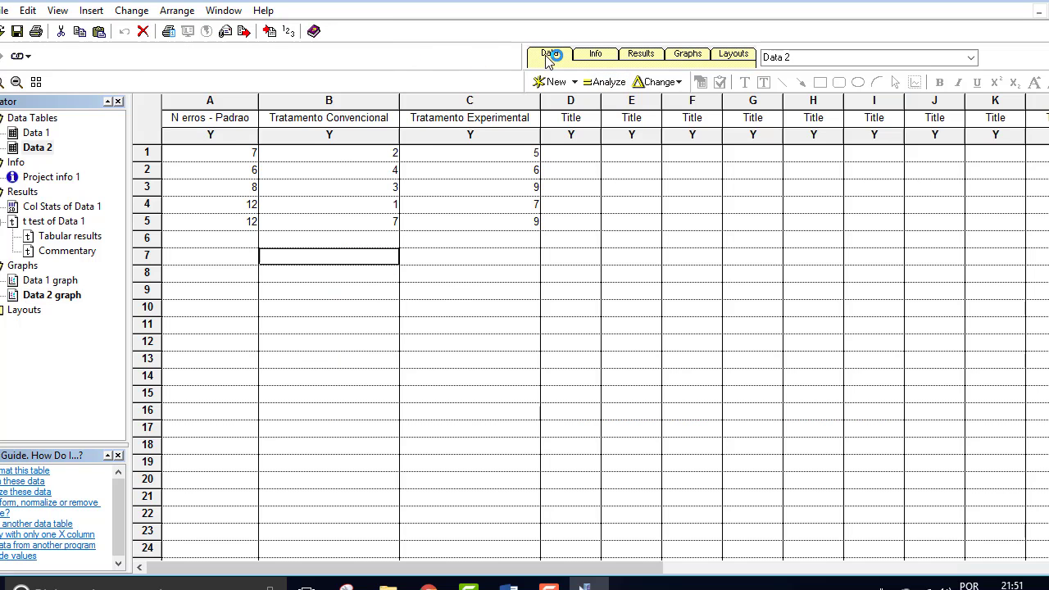
{"action": "left_click", "coordinate": [605, 83]}
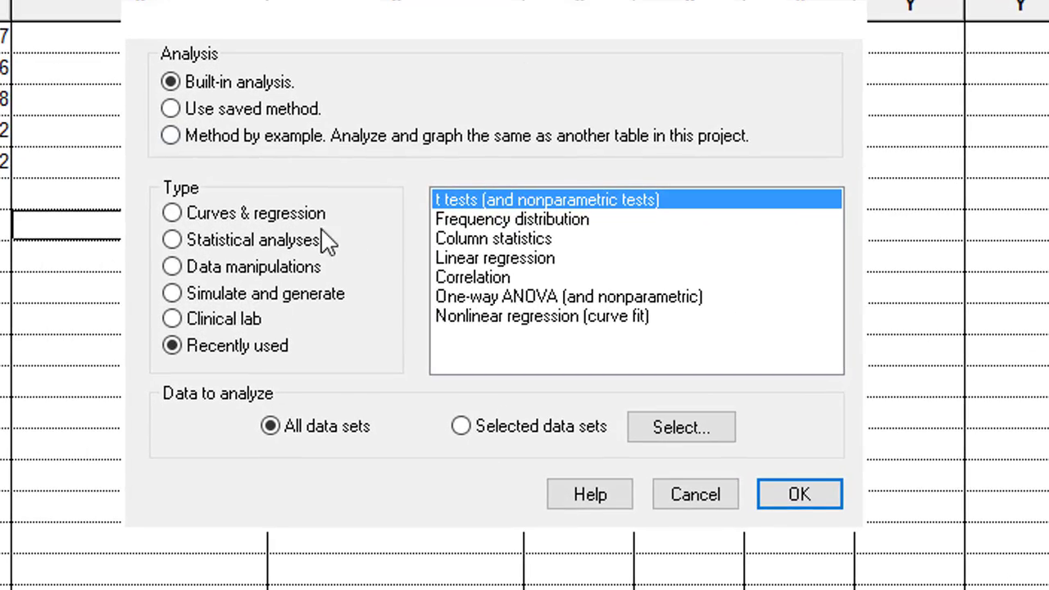
{"action": "left_click", "coordinate": [283, 242]}
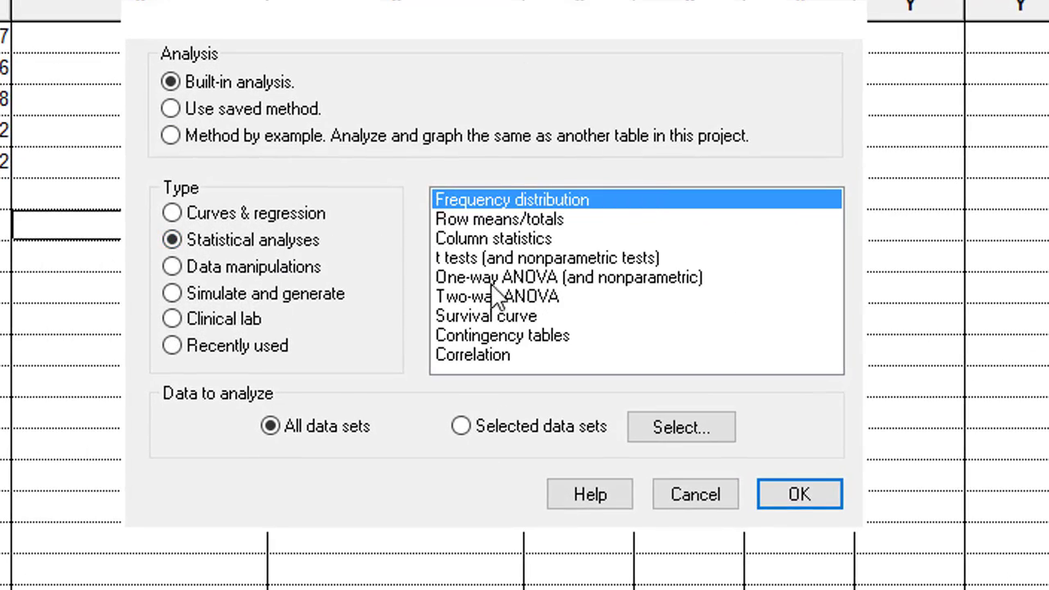
{"action": "left_click", "coordinate": [535, 277]}
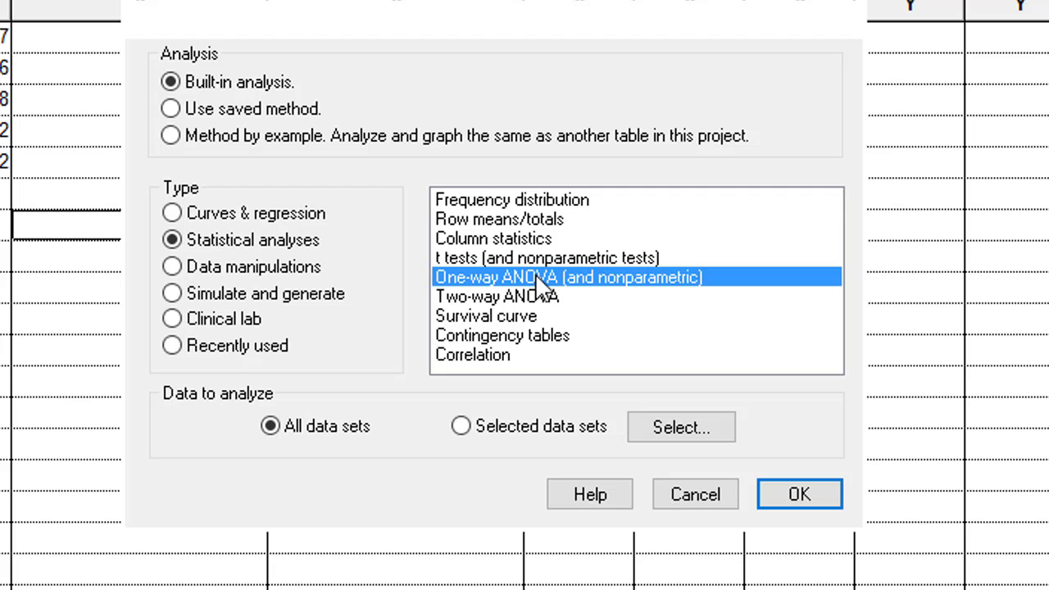
{"action": "left_click", "coordinate": [797, 495]}
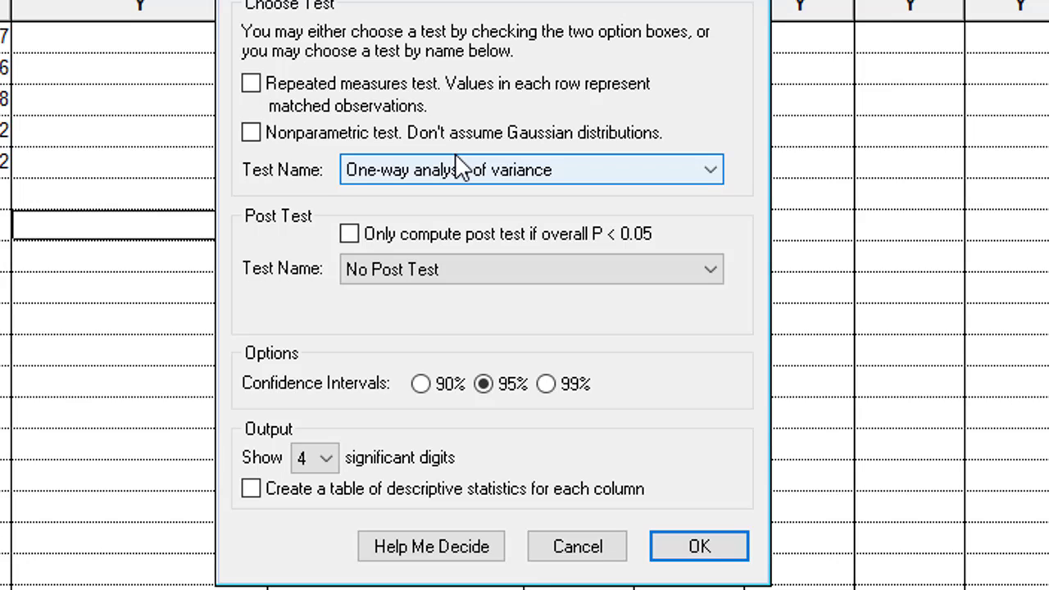
- Keep the parametric One-way analysis of variance, choose the post test Tukey: Compare all pairs of columns, and run the analysis
{"action": "left_click", "coordinate": [250, 134]}
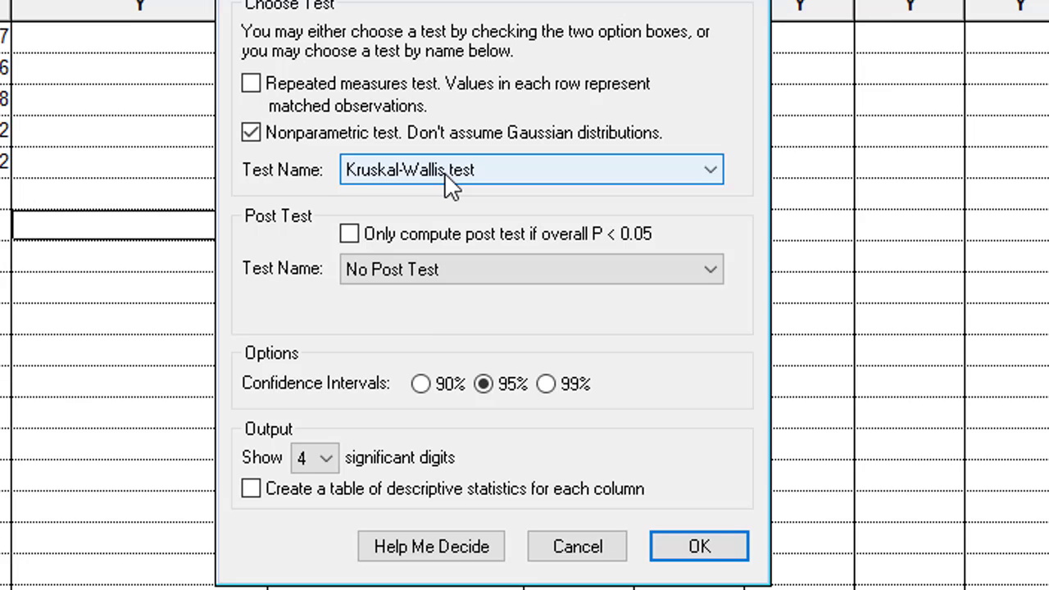
{"action": "left_click", "coordinate": [252, 136]}
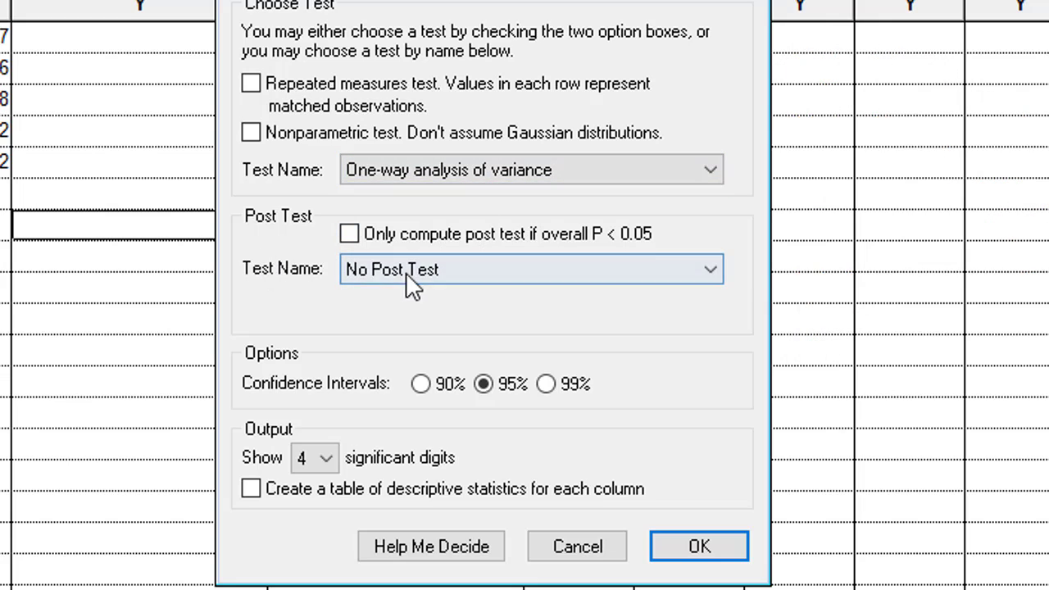
{"action": "left_click", "coordinate": [407, 271]}
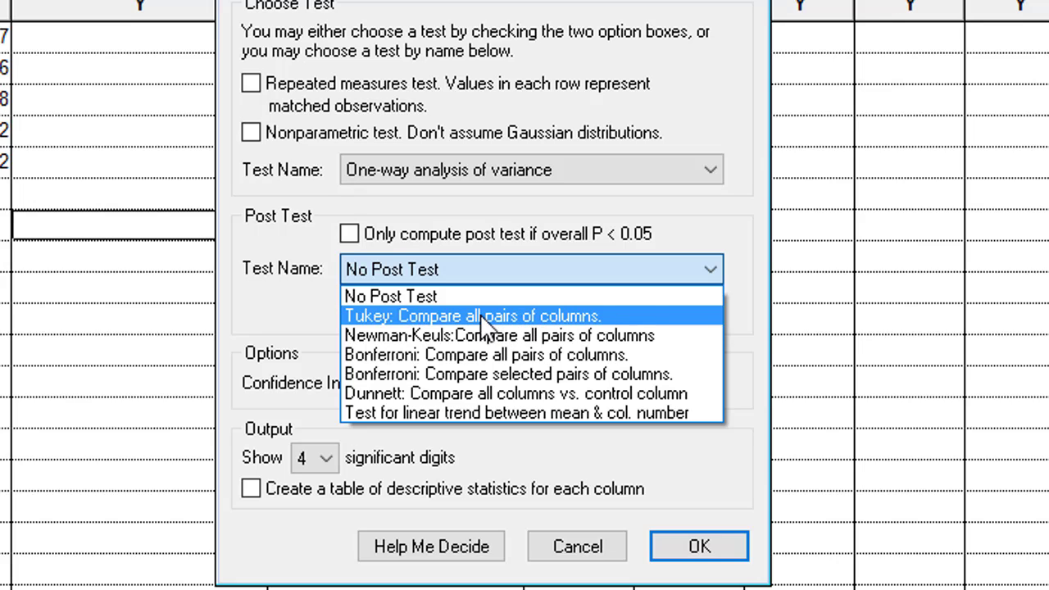
{"action": "left_click", "coordinate": [393, 322]}
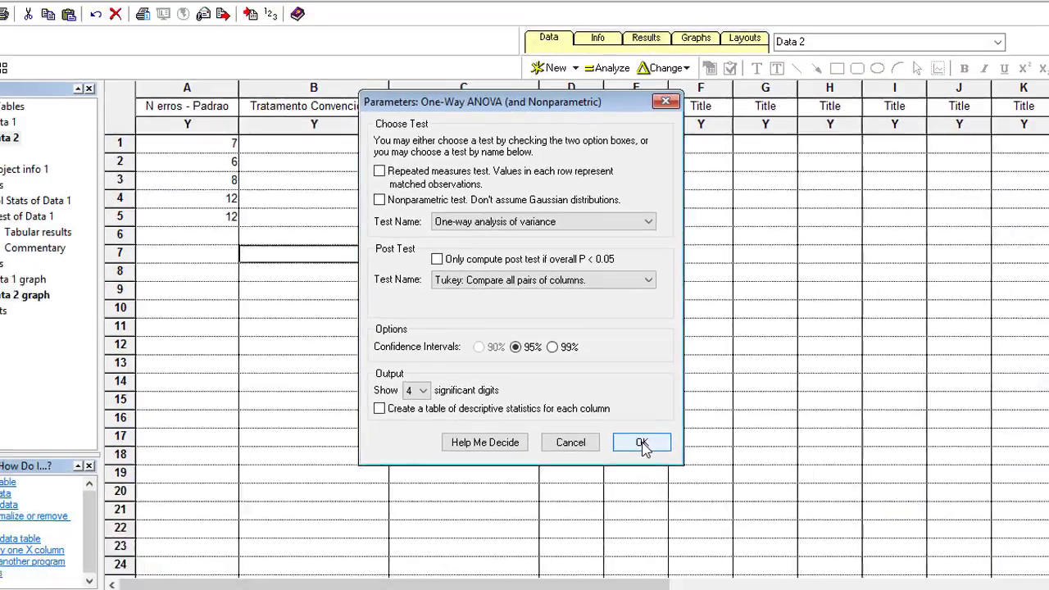
{"action": "left_click", "coordinate": [705, 543]}
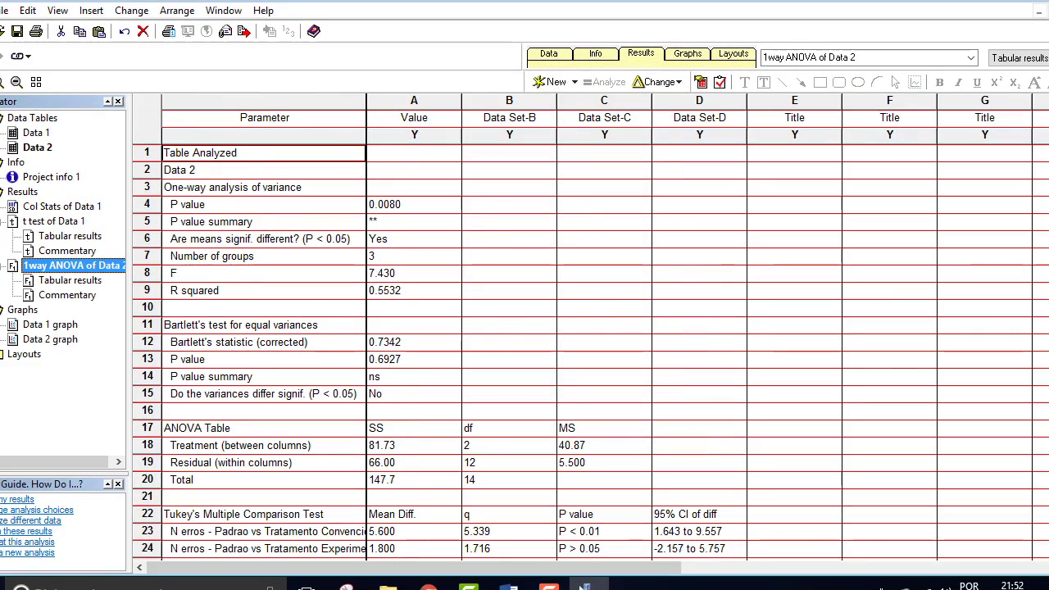
- Widen the Parameter column of the ANOVA results so the Tukey comparison names fit in full
{"action": "scroll", "coordinate": [573, 353], "scroll_direction": "down", "scroll_amount": 4}
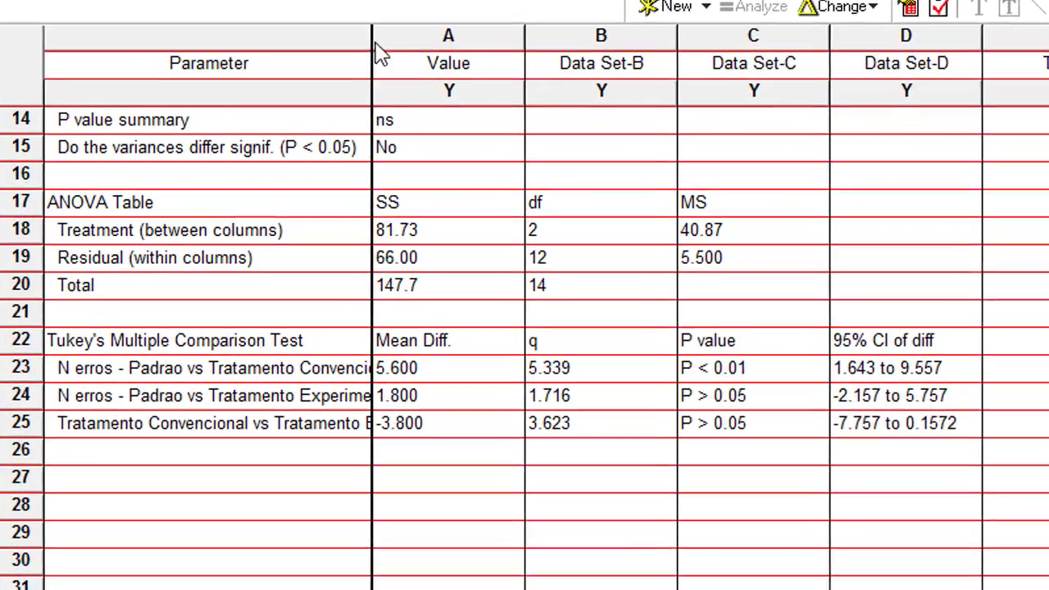
{"action": "left_click_drag", "start_coordinate": [367, 91], "coordinate": [476, 96]}
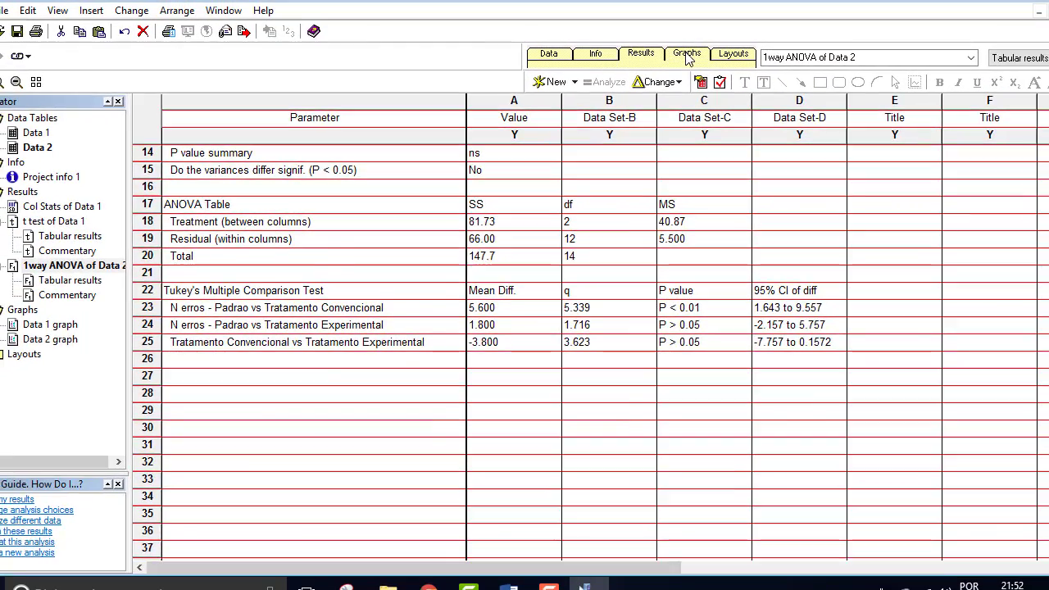
- Examine the Data 2 graph alongside its data table and the one-way ANOVA results
{"action": "left_click", "coordinate": [687, 54]}
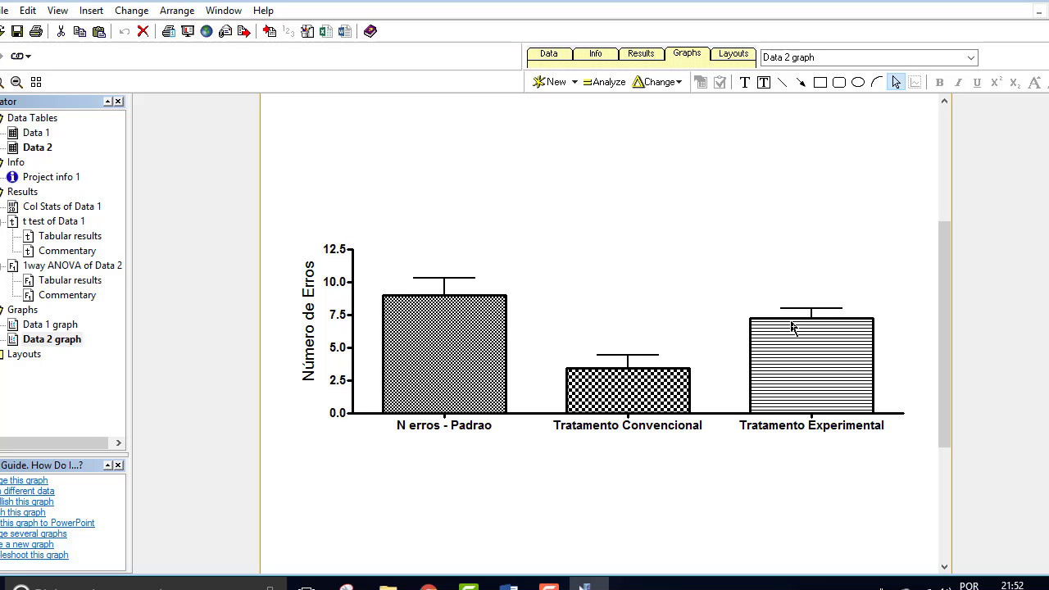
{"action": "left_click", "coordinate": [555, 59]}
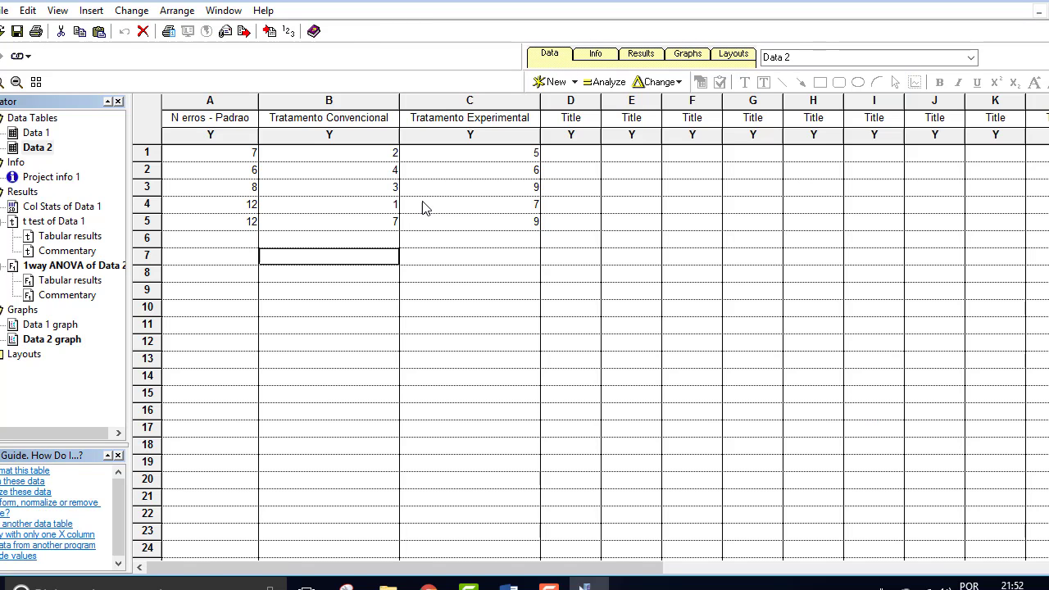
{"action": "left_click", "coordinate": [641, 59]}
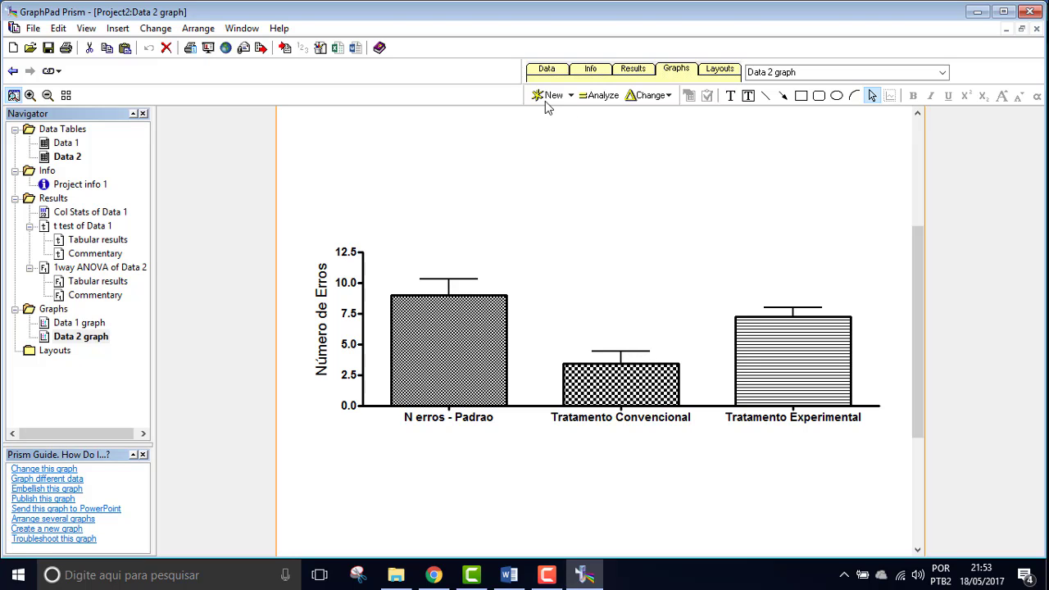
{"action": "left_click", "coordinate": [555, 68]}
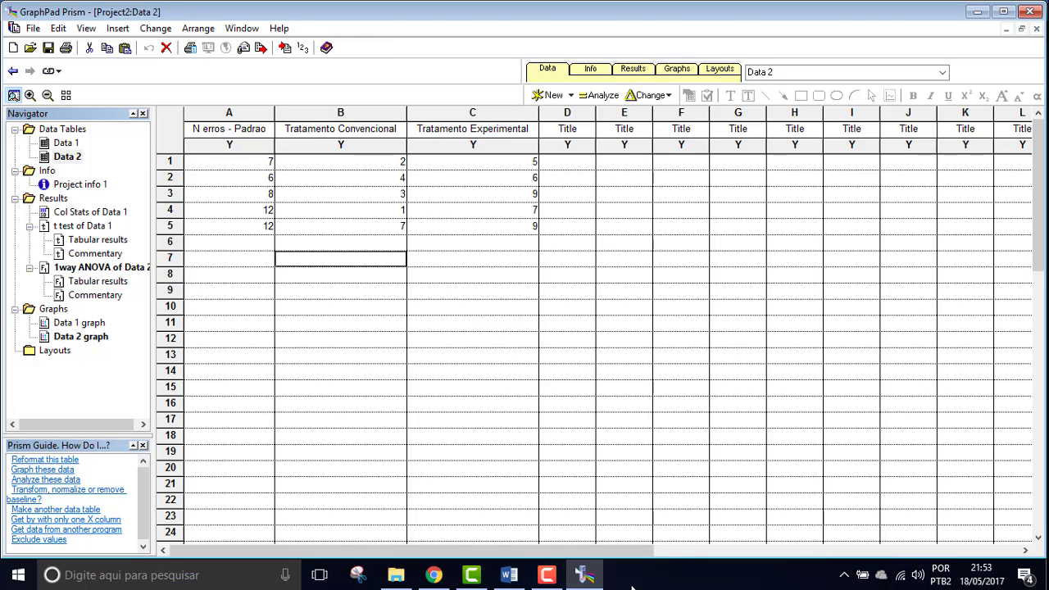
- Switch to the Word exercise document and read question 7 about the ANOVA between the treatments
{"action": "mouse_move", "coordinate": [587, 574]}
{"action": "left_click", "coordinate": [568, 502]}
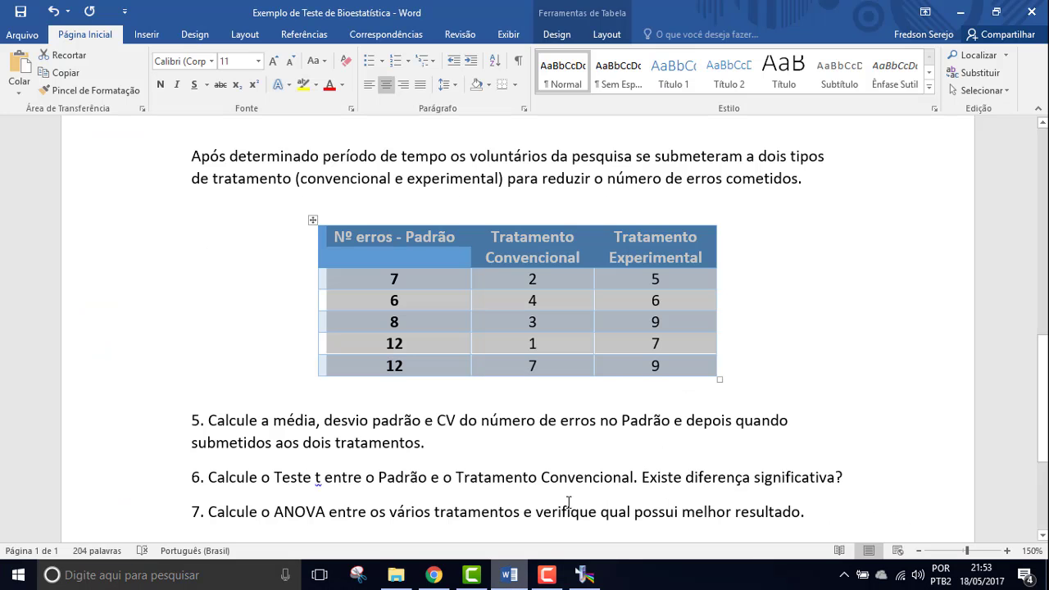
{"action": "scroll", "coordinate": [880, 356], "scroll_direction": "down", "scroll_amount": 4}
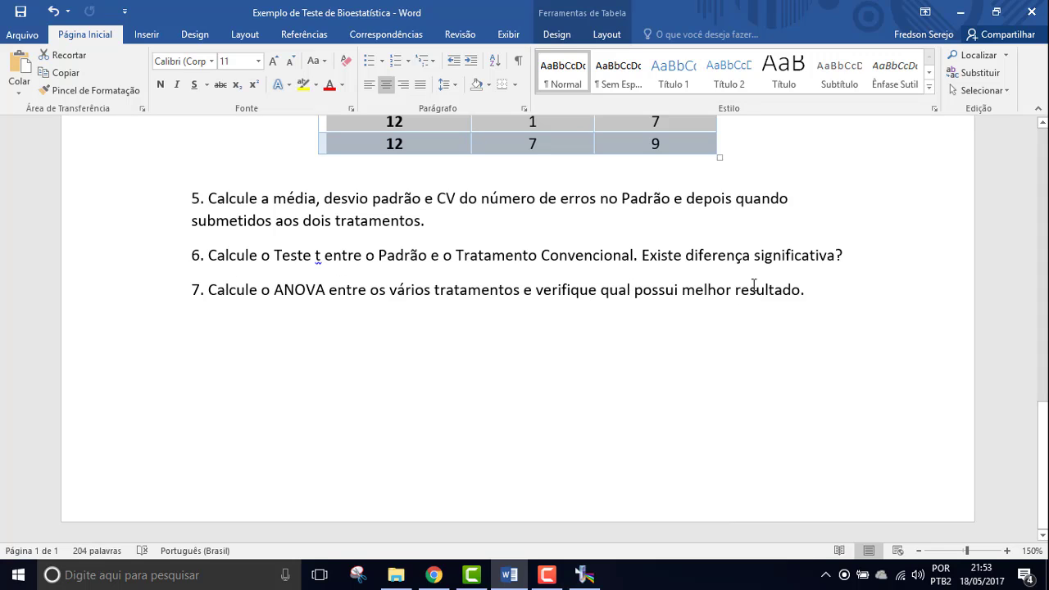
- Back in GraphPad Prism, compare the Tukey results with the Data 2 graph and select the P value for Padrao vs Tratamento Convencional
{"action": "left_click", "coordinate": [584, 574]}
{"action": "left_click", "coordinate": [635, 72]}
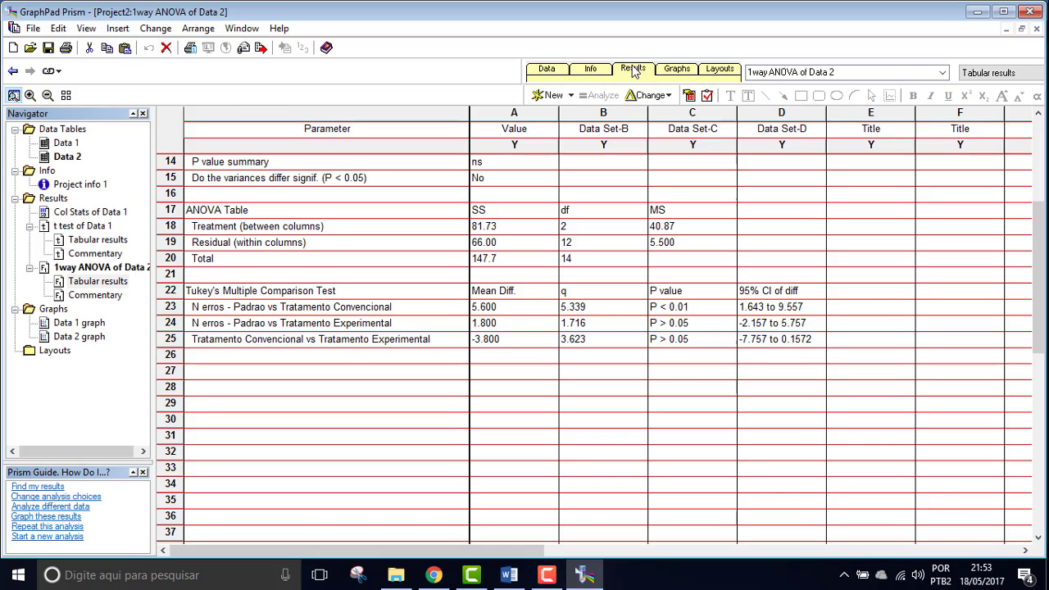
{"action": "left_click", "coordinate": [676, 69]}
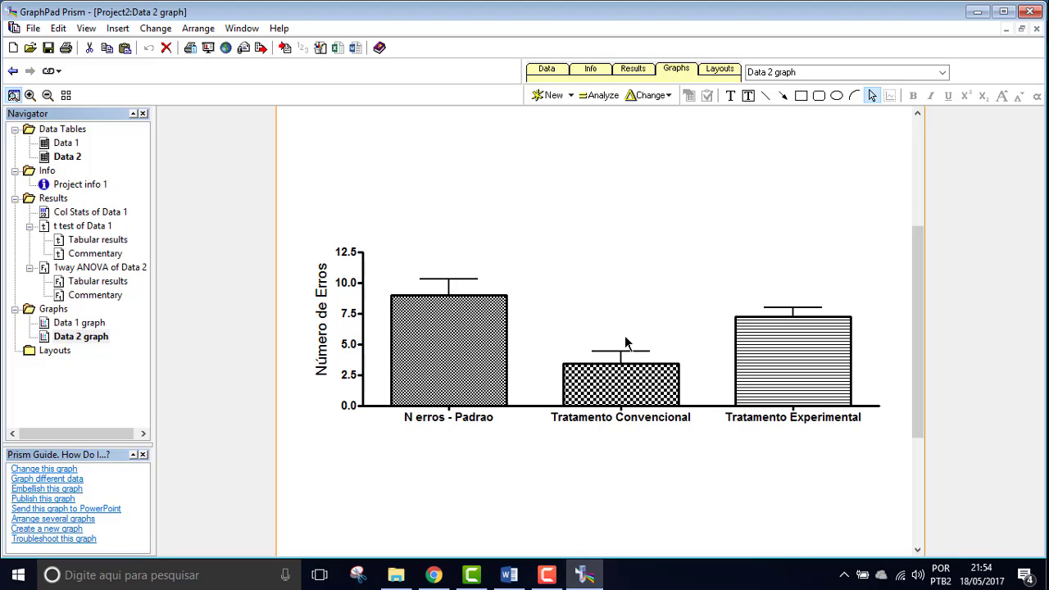
{"action": "left_click", "coordinate": [640, 70]}
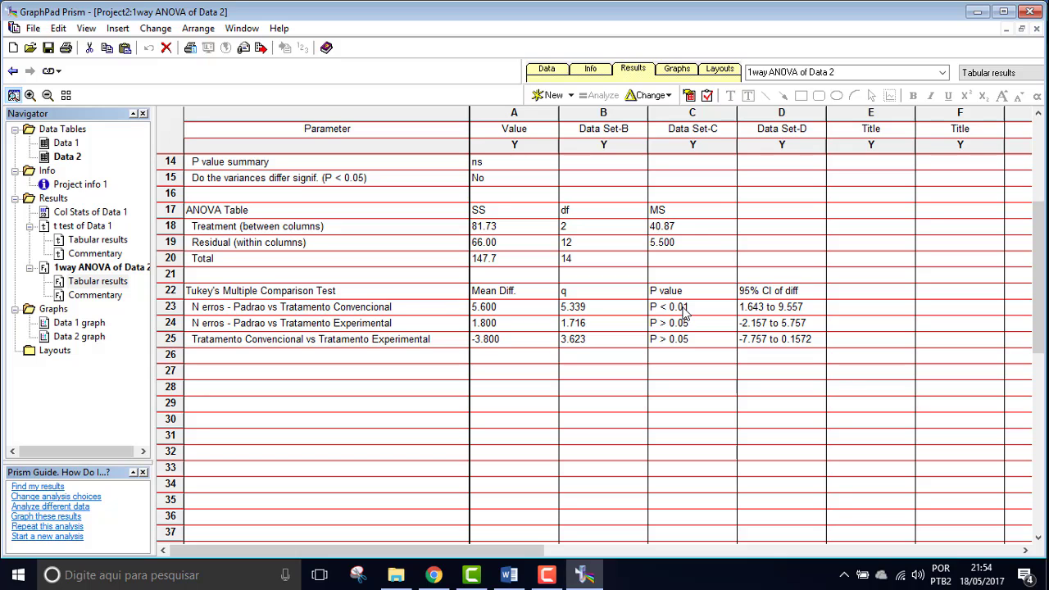
{"action": "left_click", "coordinate": [685, 312]}
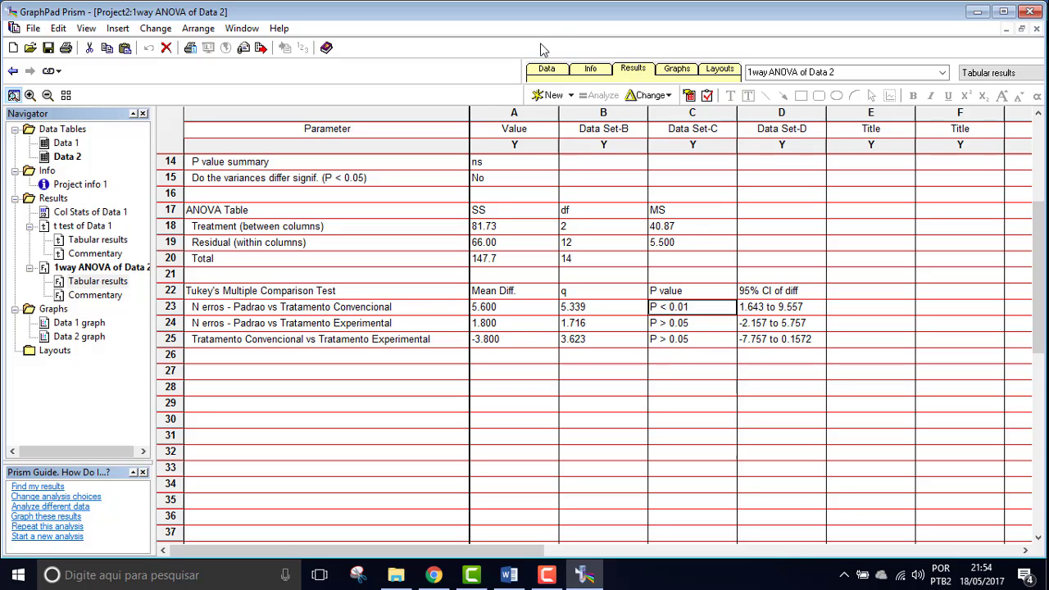
- Show the Data 2 table again, and review the Nº erros and Horas de sono exercise with its questions in the Word document
{"action": "left_click", "coordinate": [547, 69]}
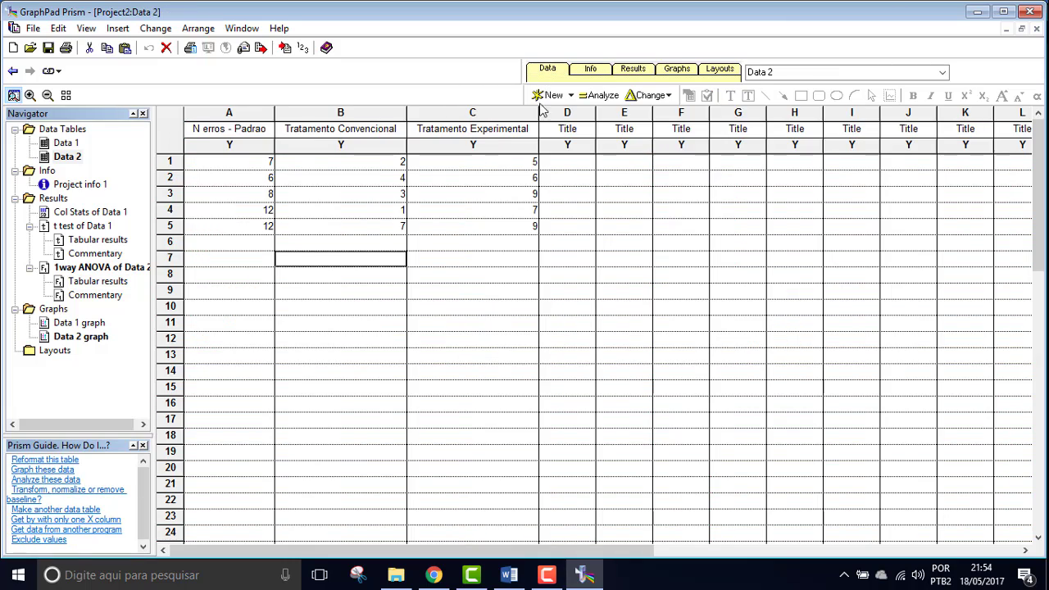
{"action": "left_click", "coordinate": [525, 581]}
{"action": "scroll", "coordinate": [1035, 273], "scroll_direction": "up", "scroll_amount": 5}
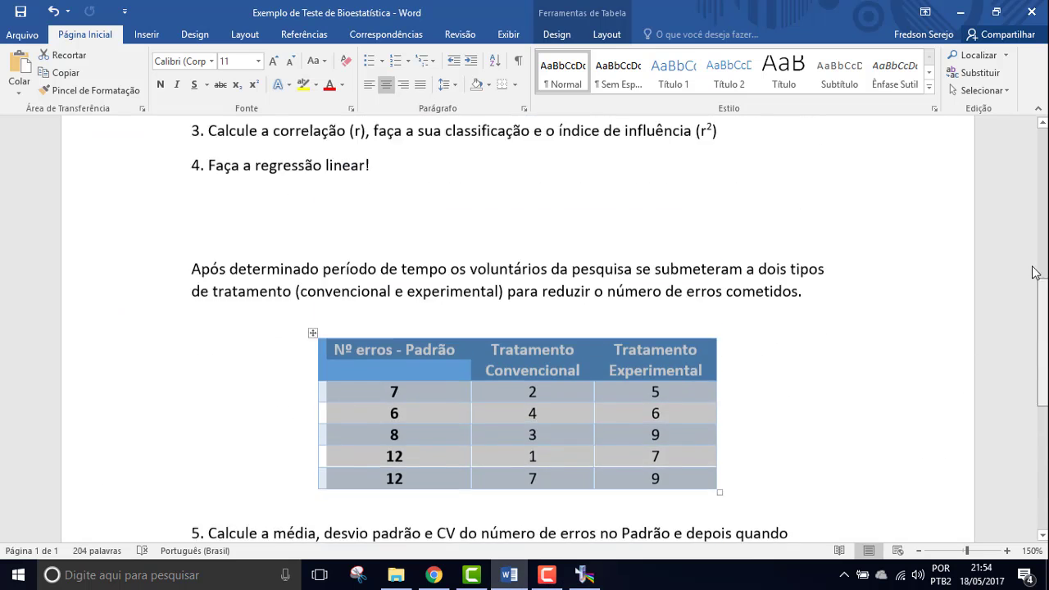
{"action": "scroll", "coordinate": [1036, 273], "scroll_direction": "up", "scroll_amount": 5}
{"action": "left_click", "coordinate": [756, 254]}
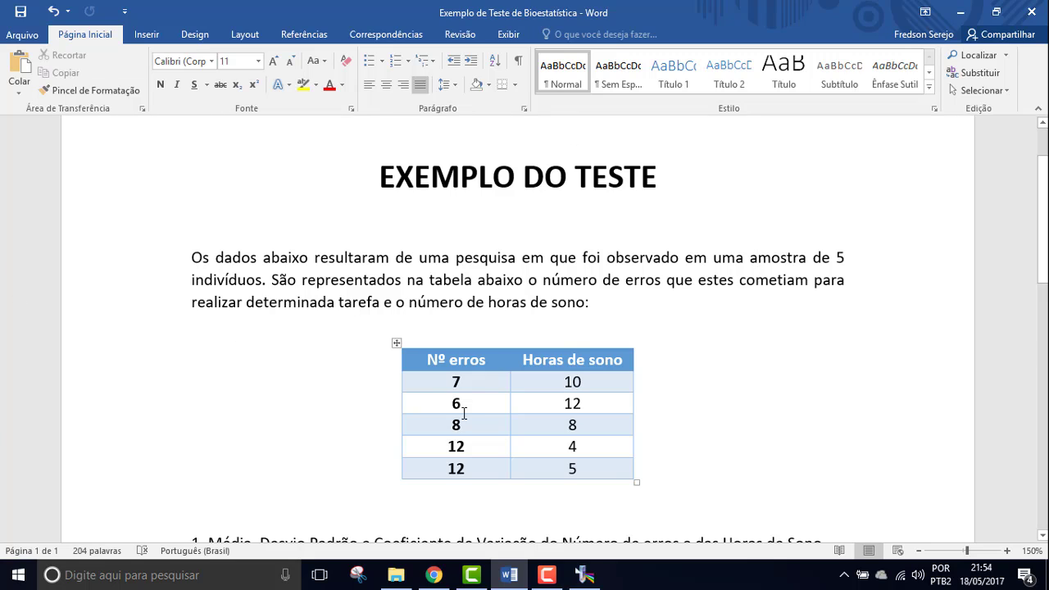
{"action": "scroll", "coordinate": [772, 288], "scroll_direction": "down", "scroll_amount": 5}
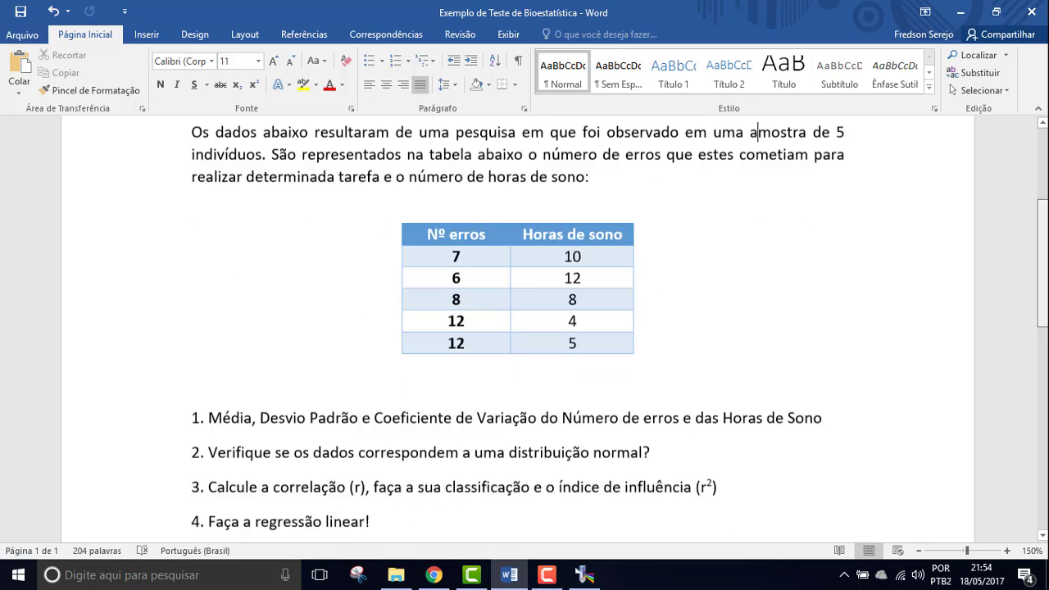